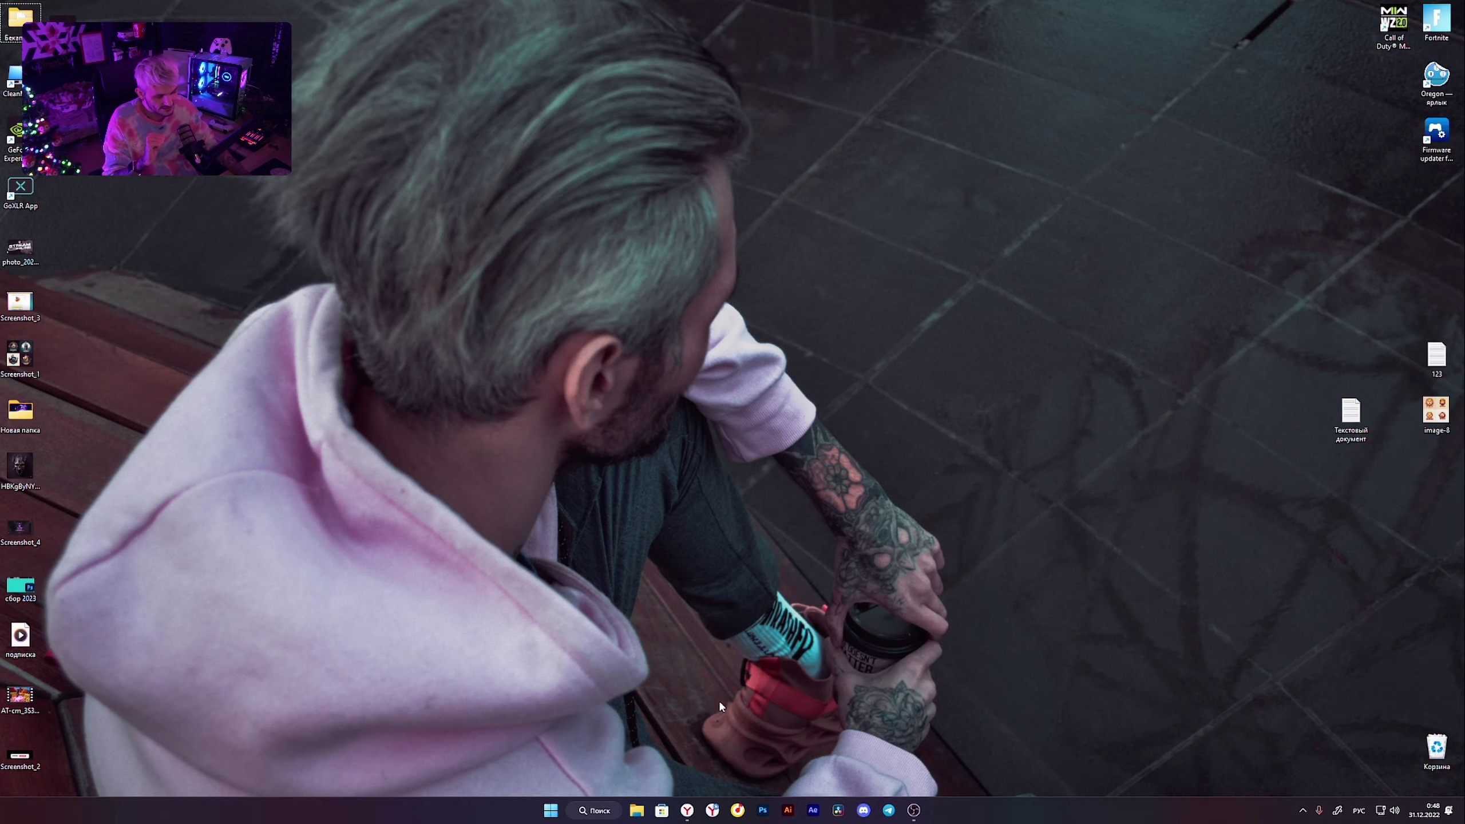
View the Streamer.bot website in the browser, then minimize it, bring up OBS and launch Streamer.bot.
click(686, 810)
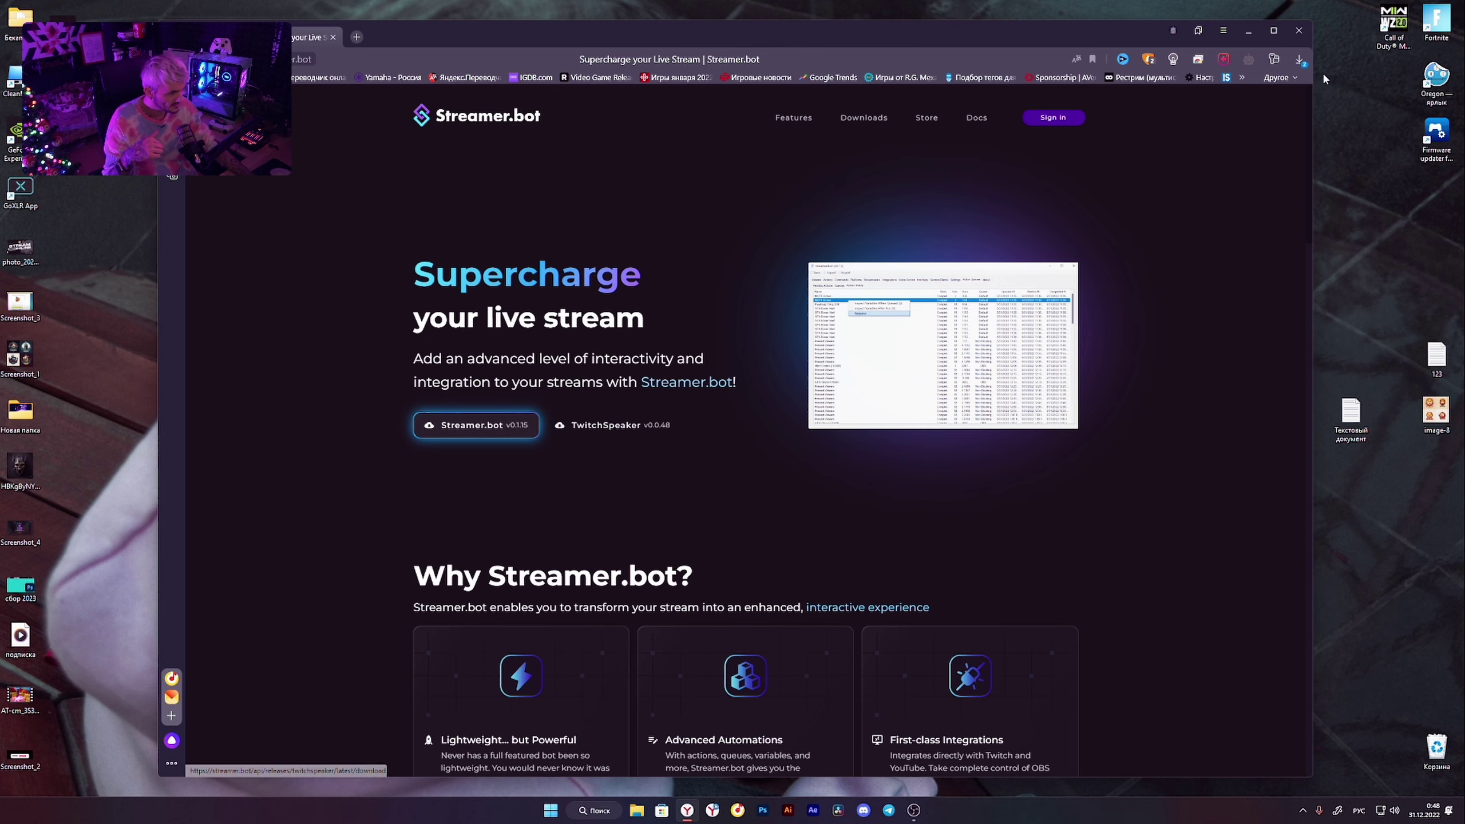
click(1249, 29)
click(913, 810)
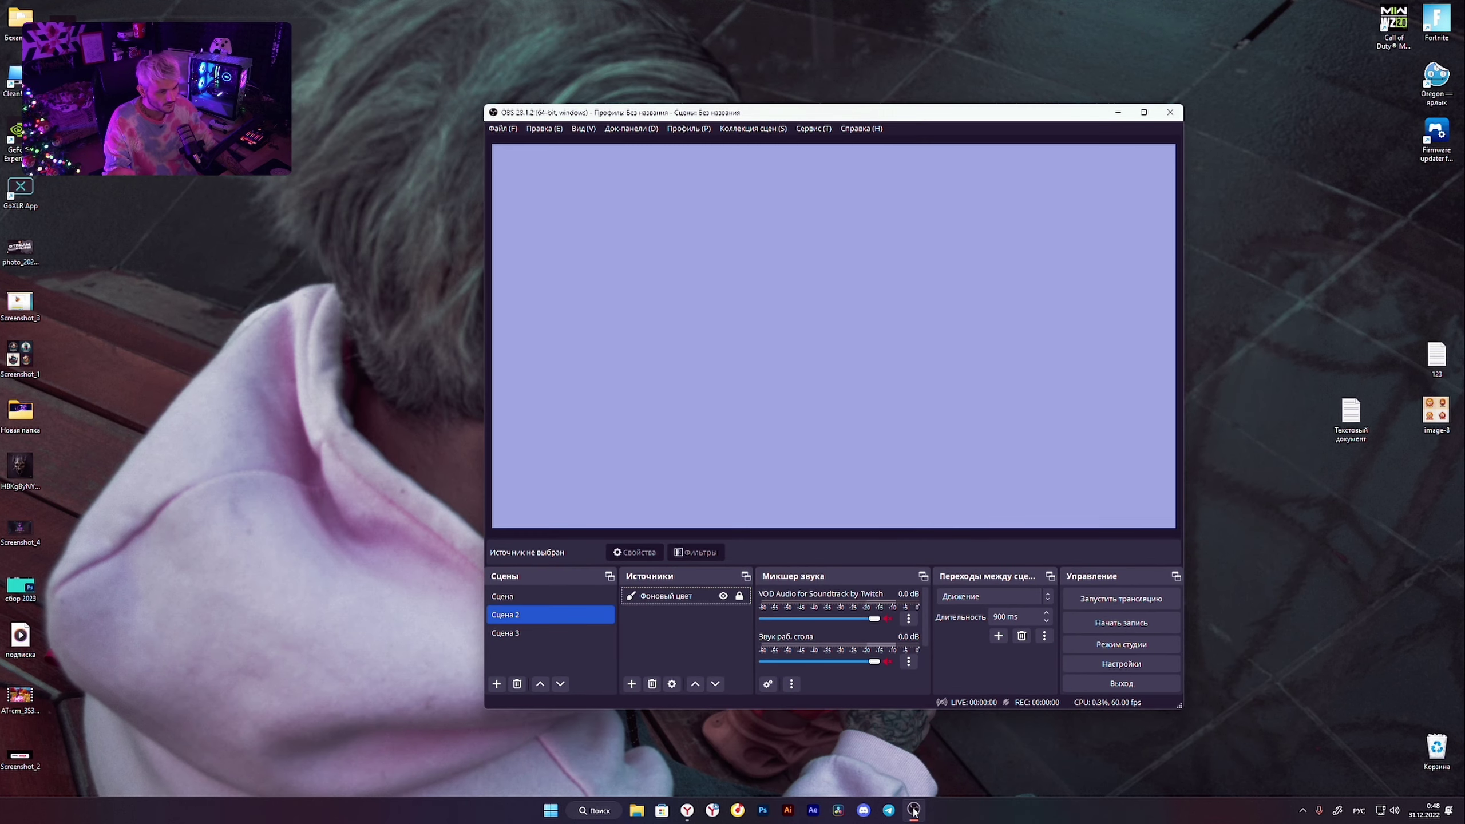
click(551, 811)
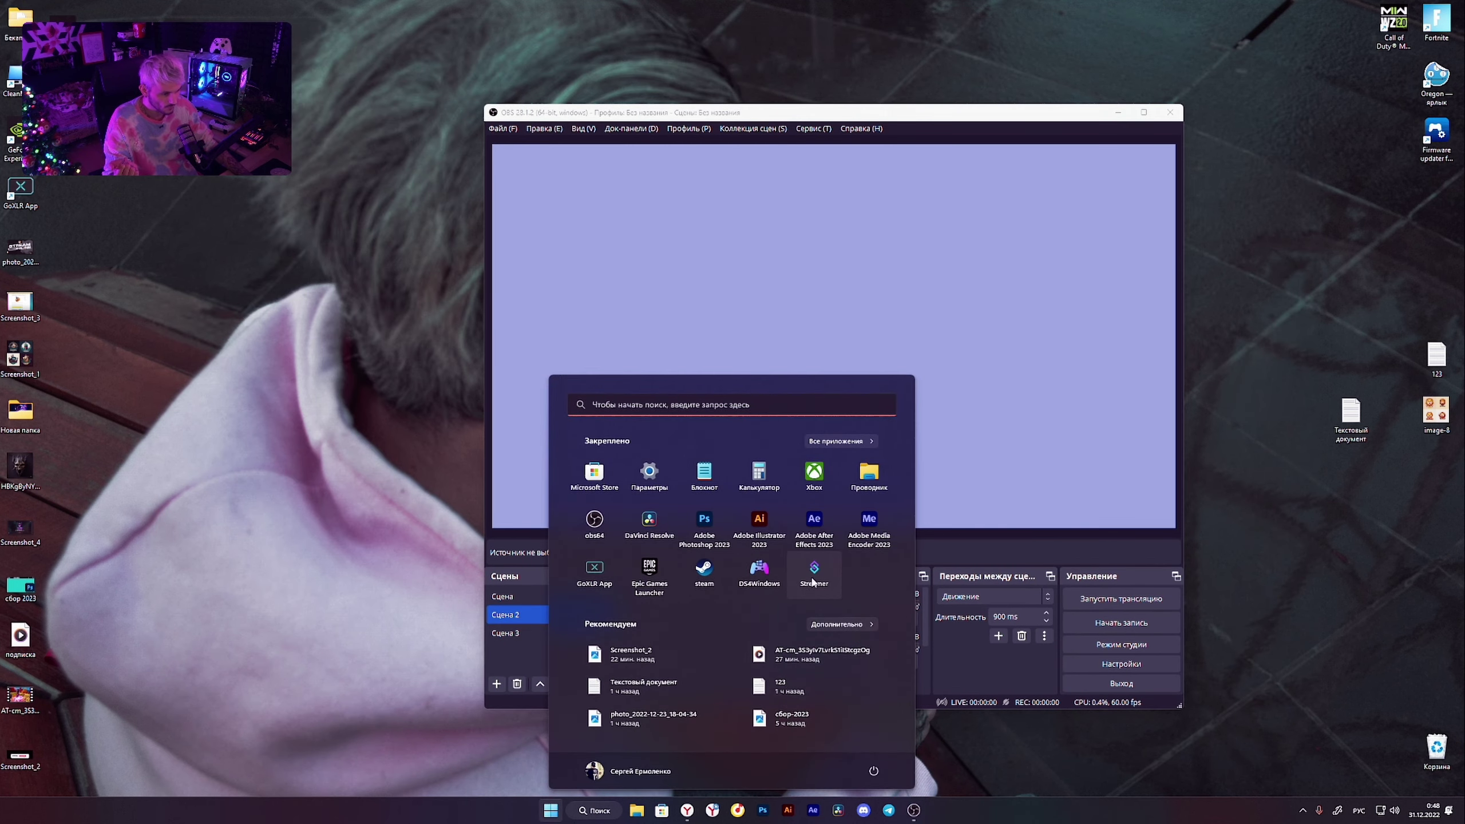
click(814, 574)
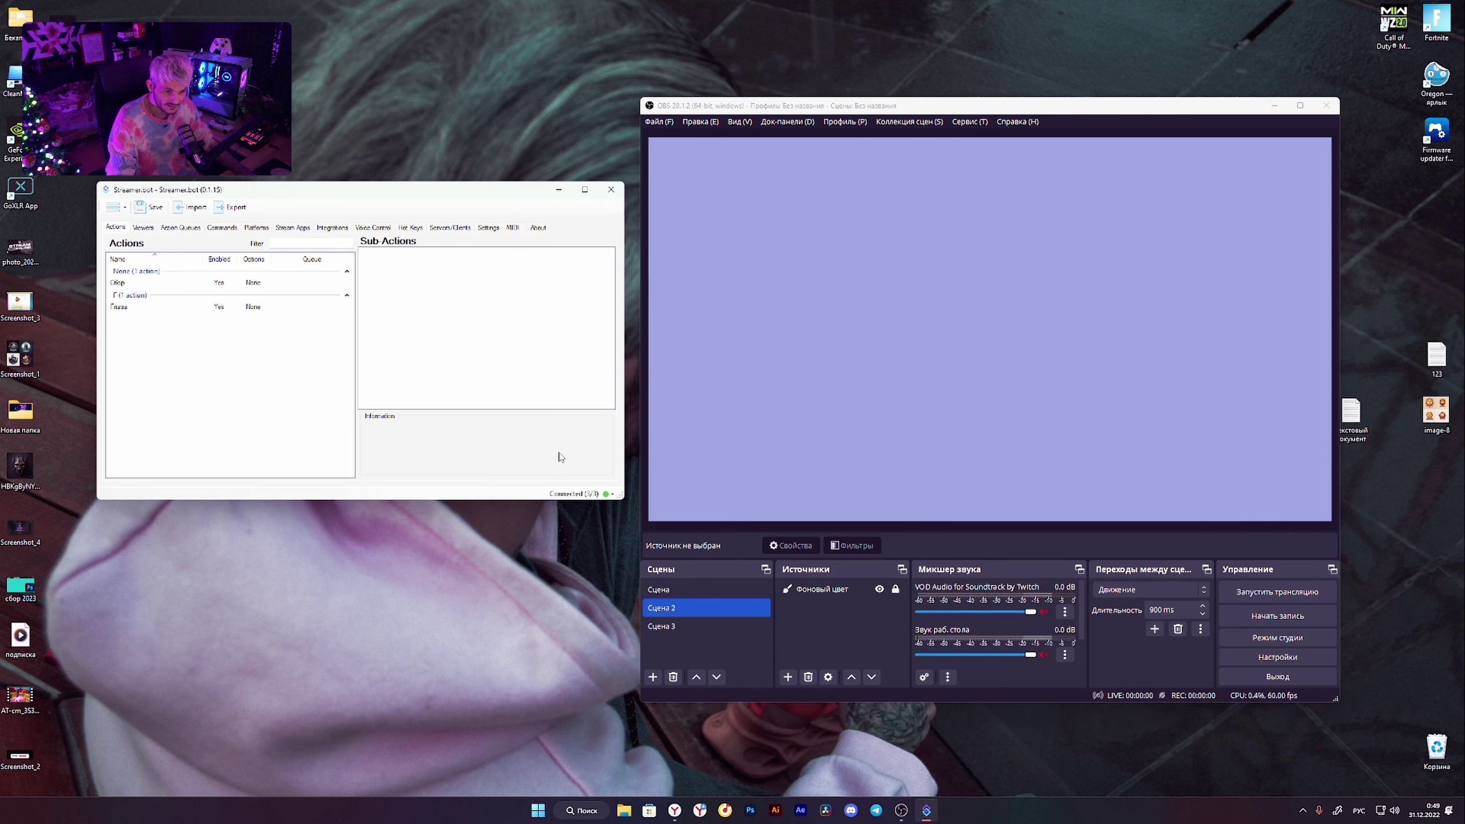
Draft a new OBS connection in Streamer.bot with a placeholder name and version v5.x, using port 4455.
click(290, 228)
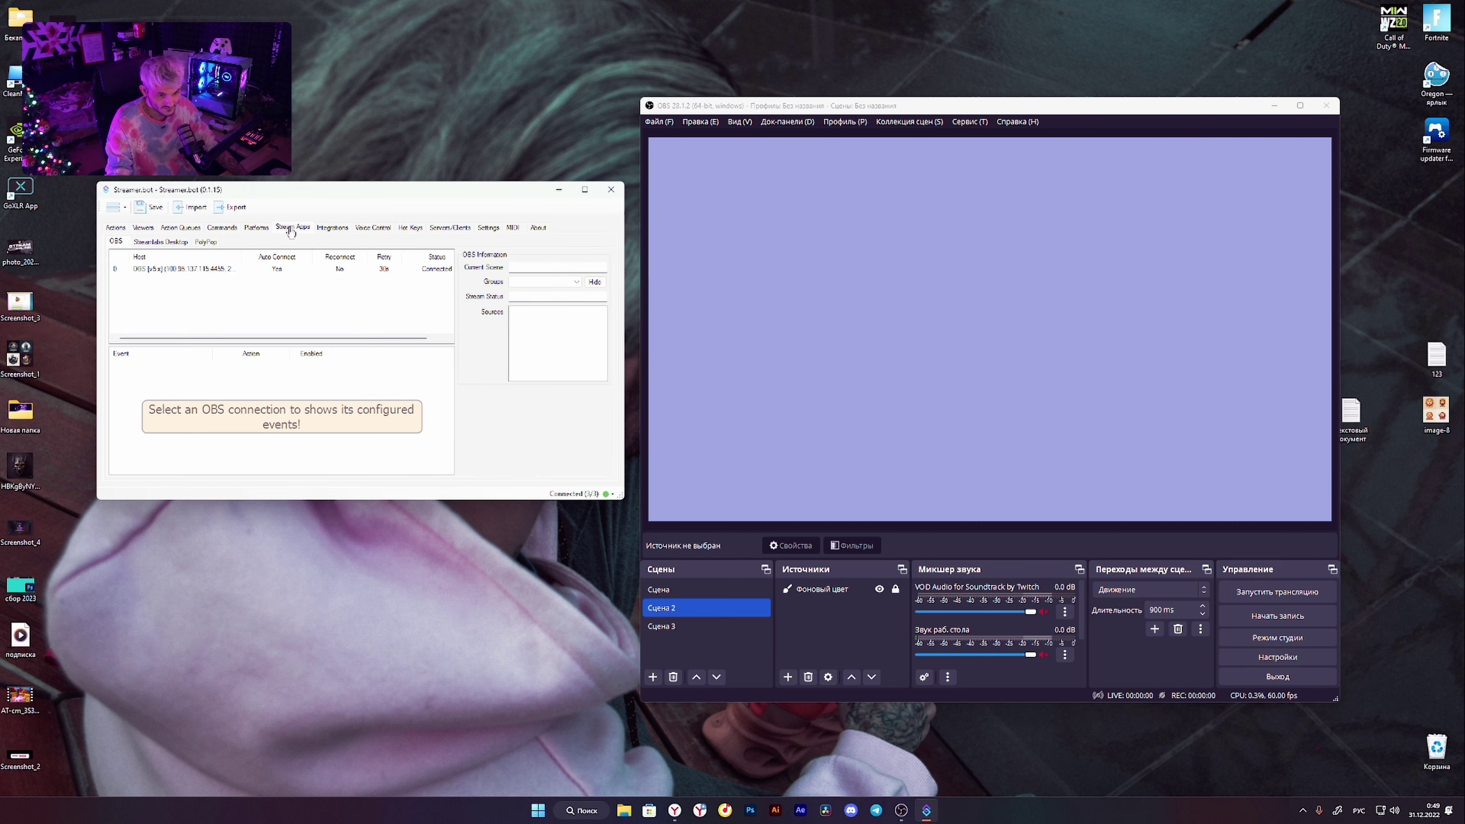
click(245, 270)
right_click(217, 300)
click(240, 305)
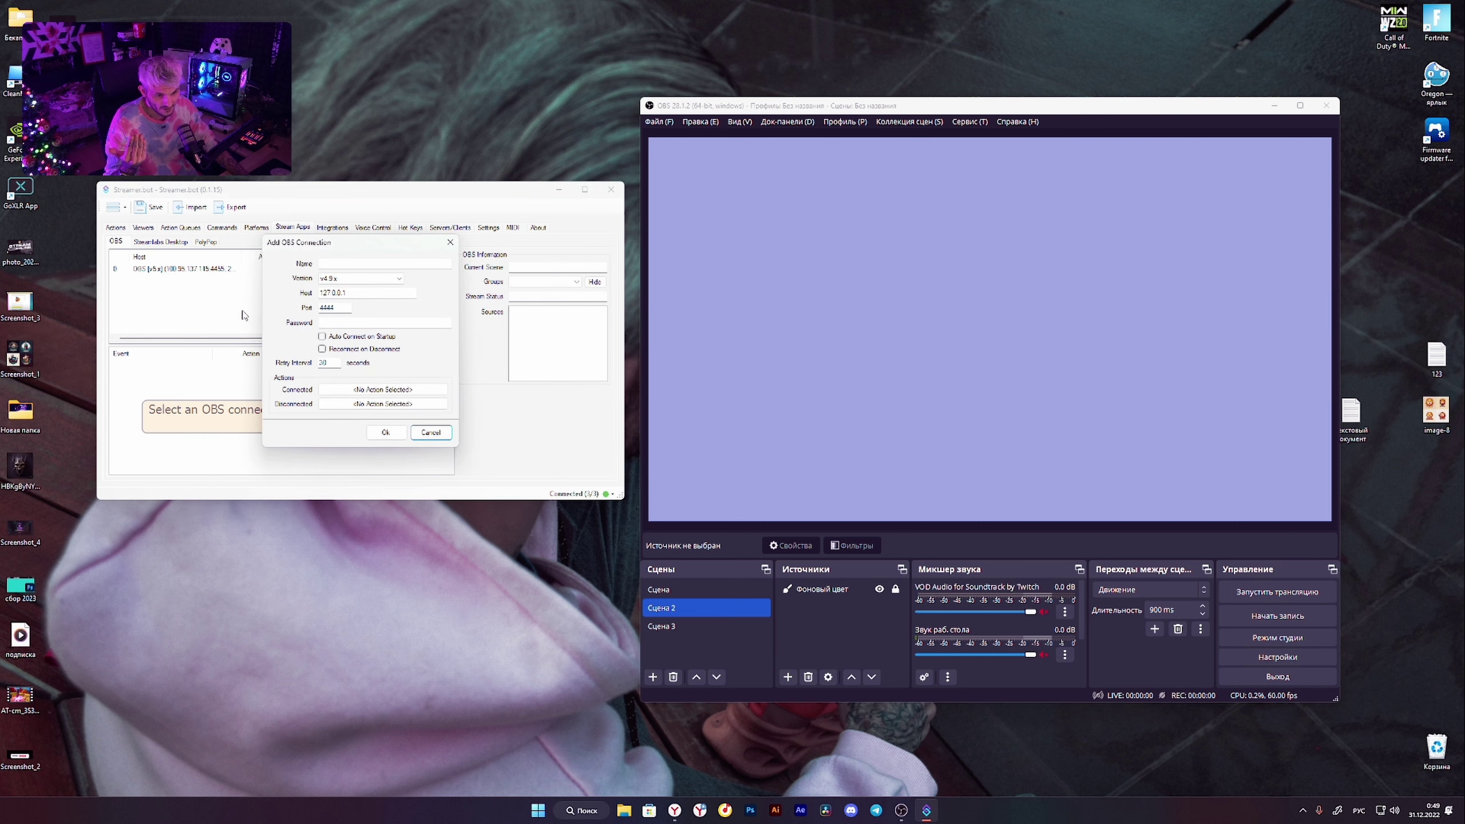
text(anar)
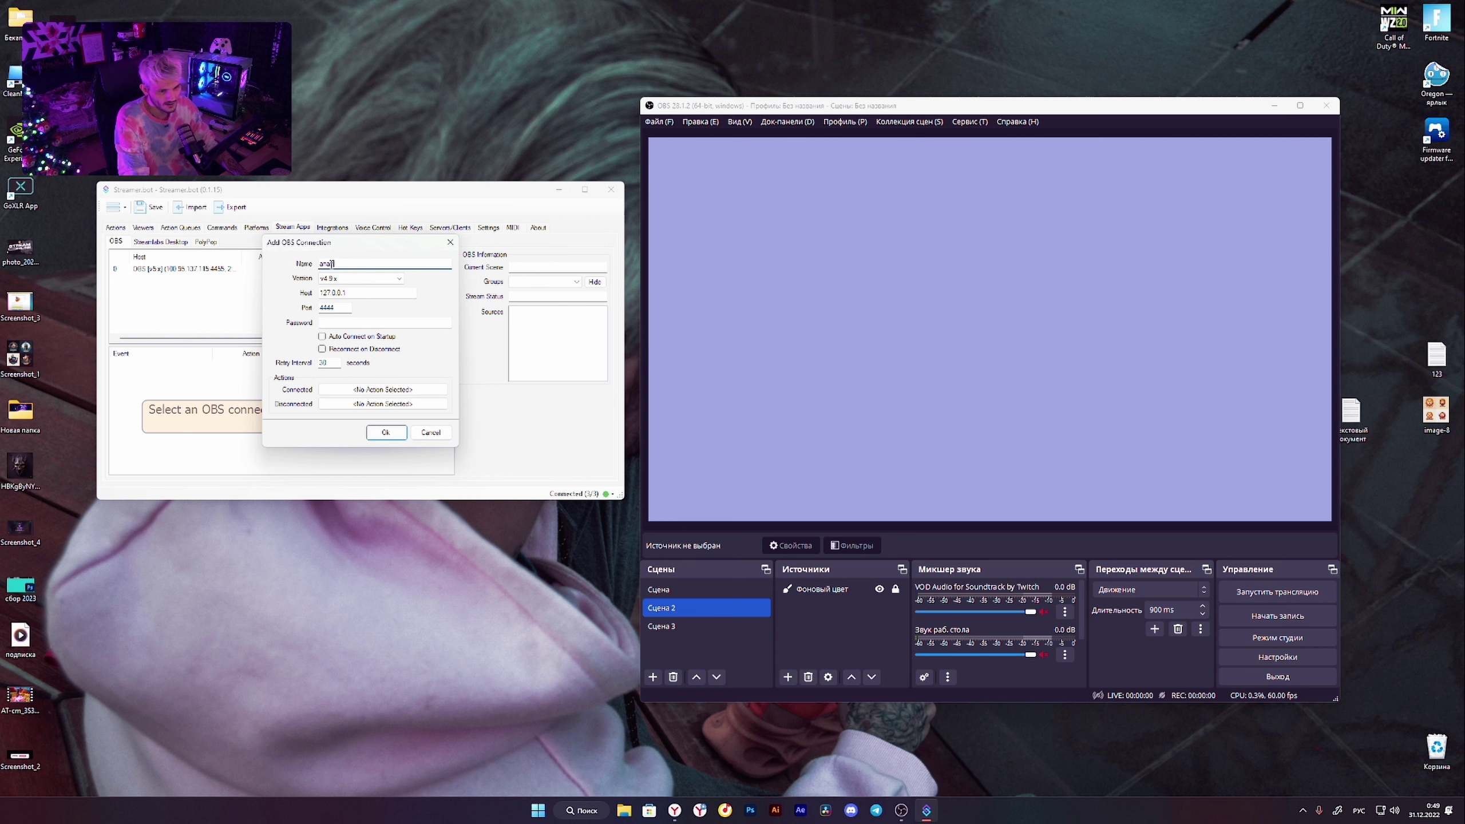
click(335, 282)
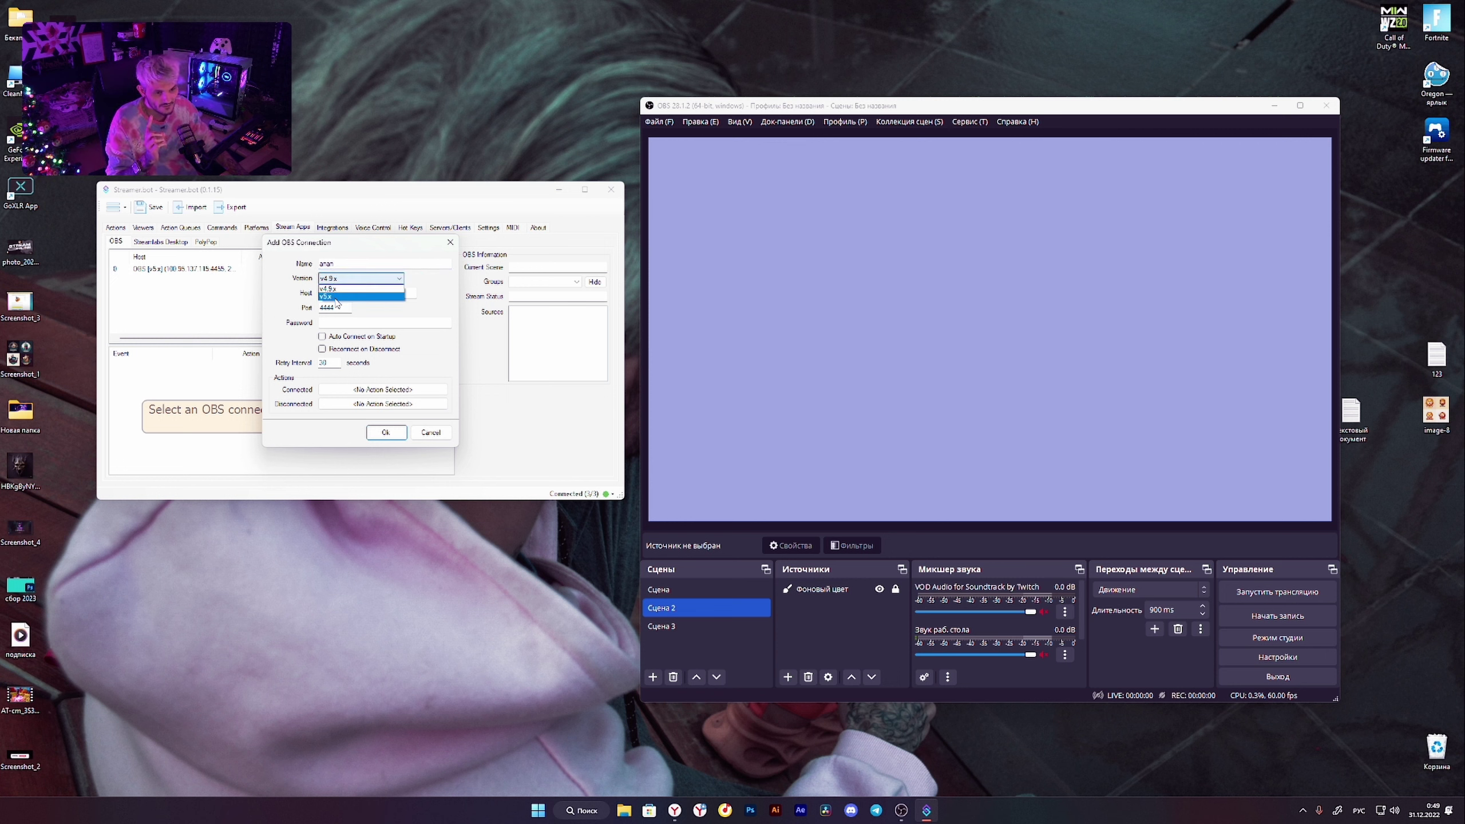
click(337, 297)
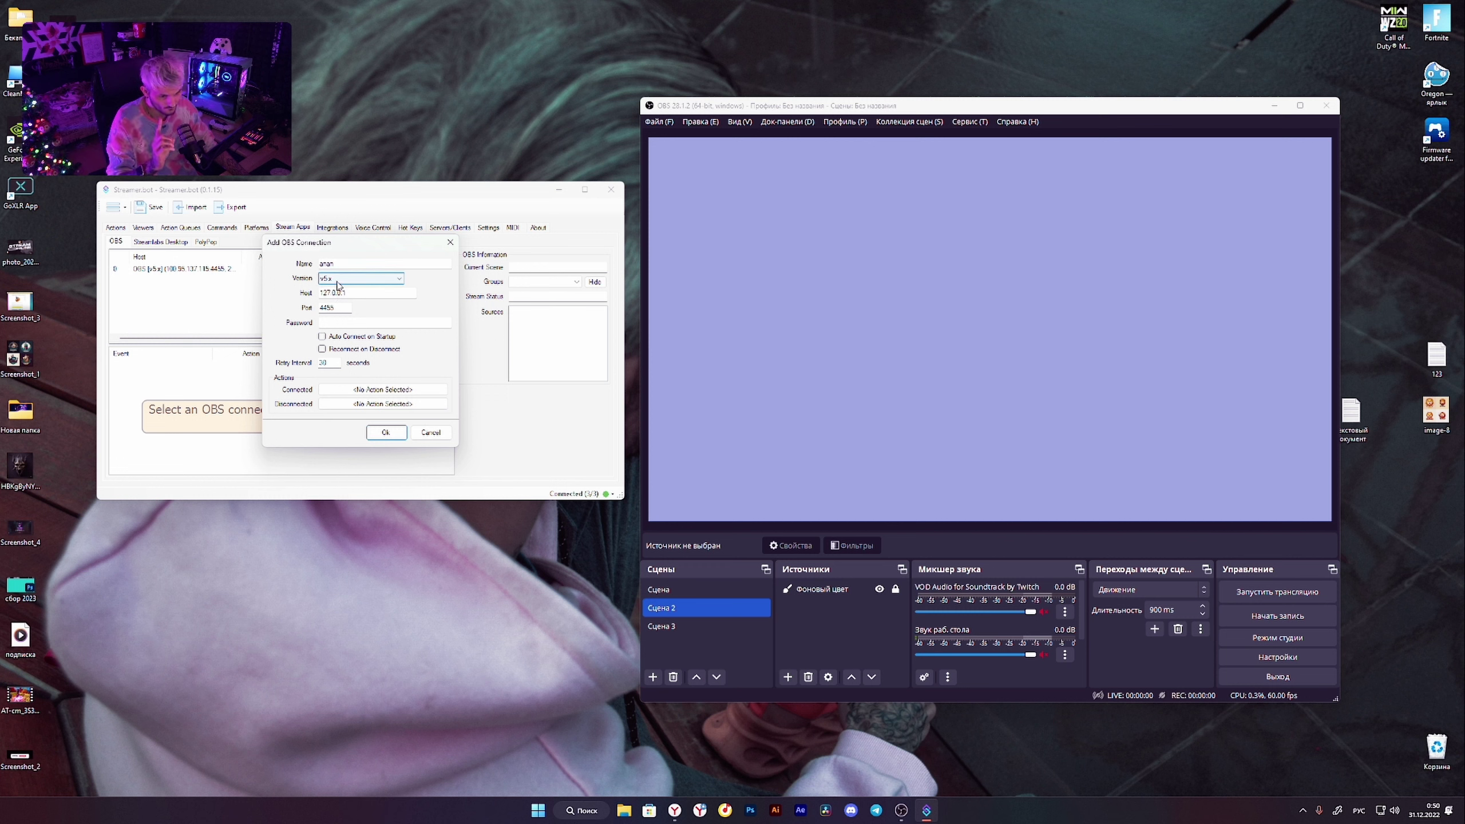
double_click(332, 310)
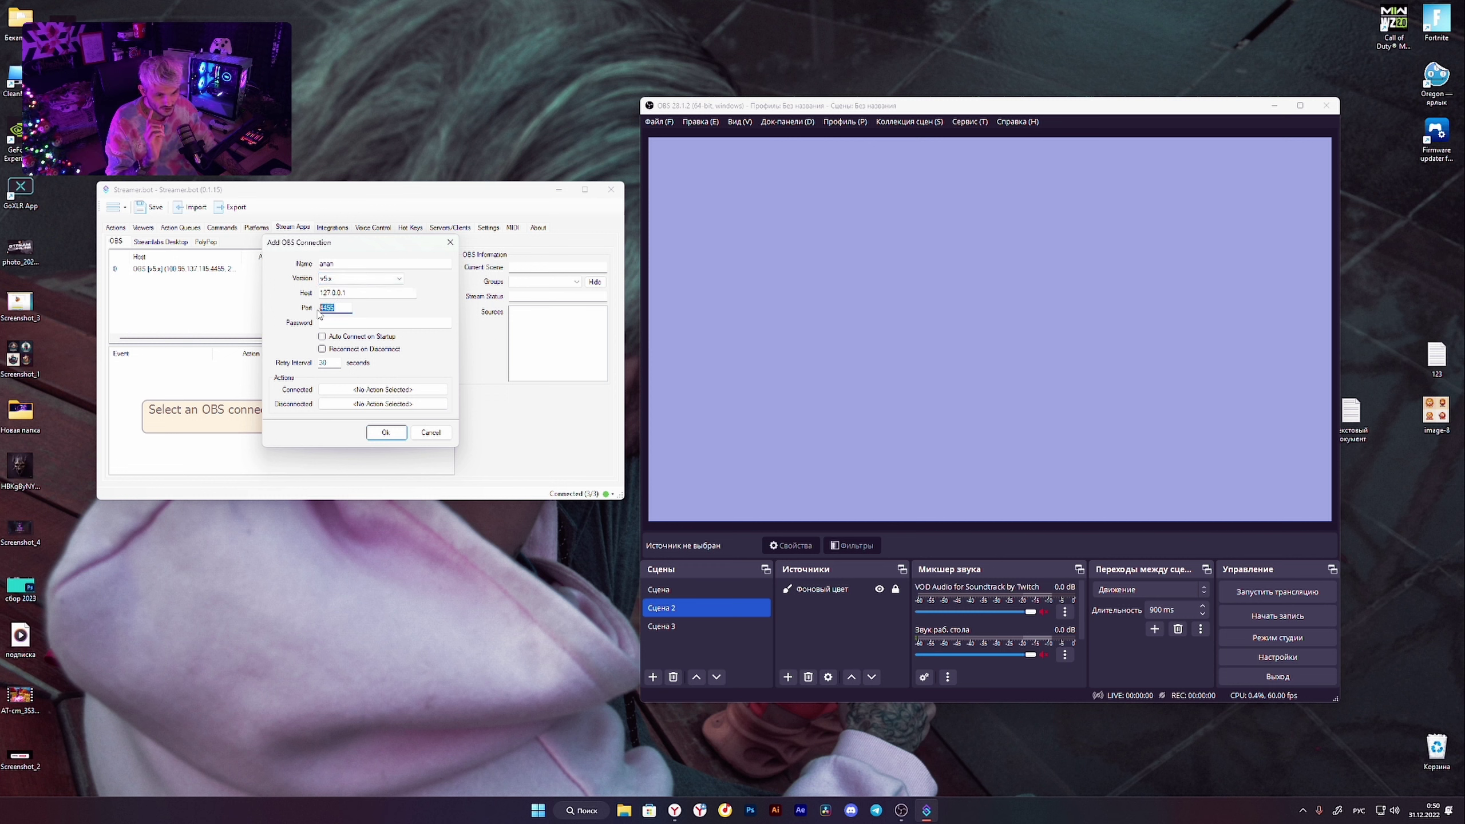
key(Tab)
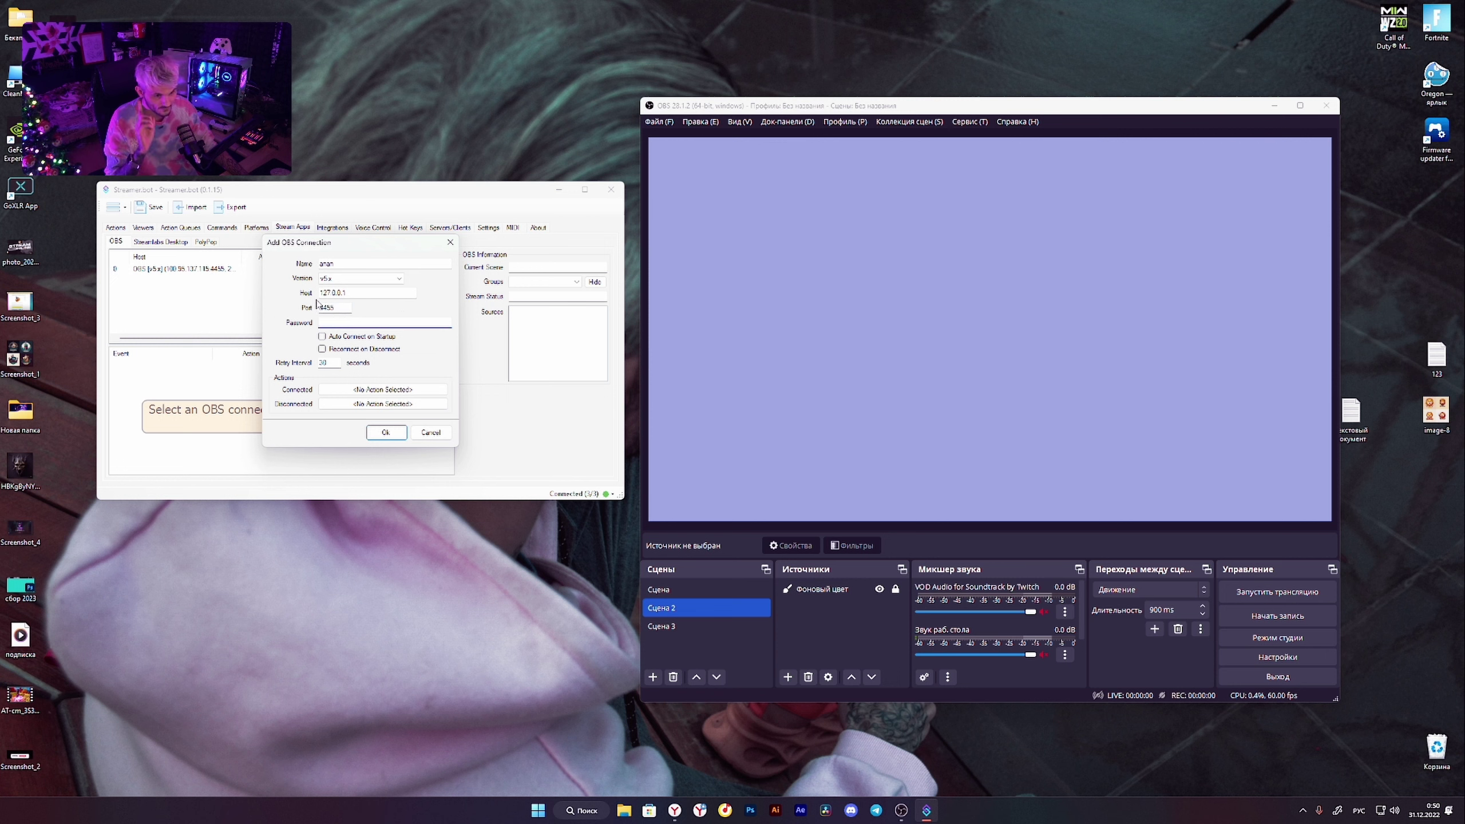
Compare the WebSocket server port and connection details in OBS with the draft connection in Streamer.bot, and close the draft without saving.
click(970, 121)
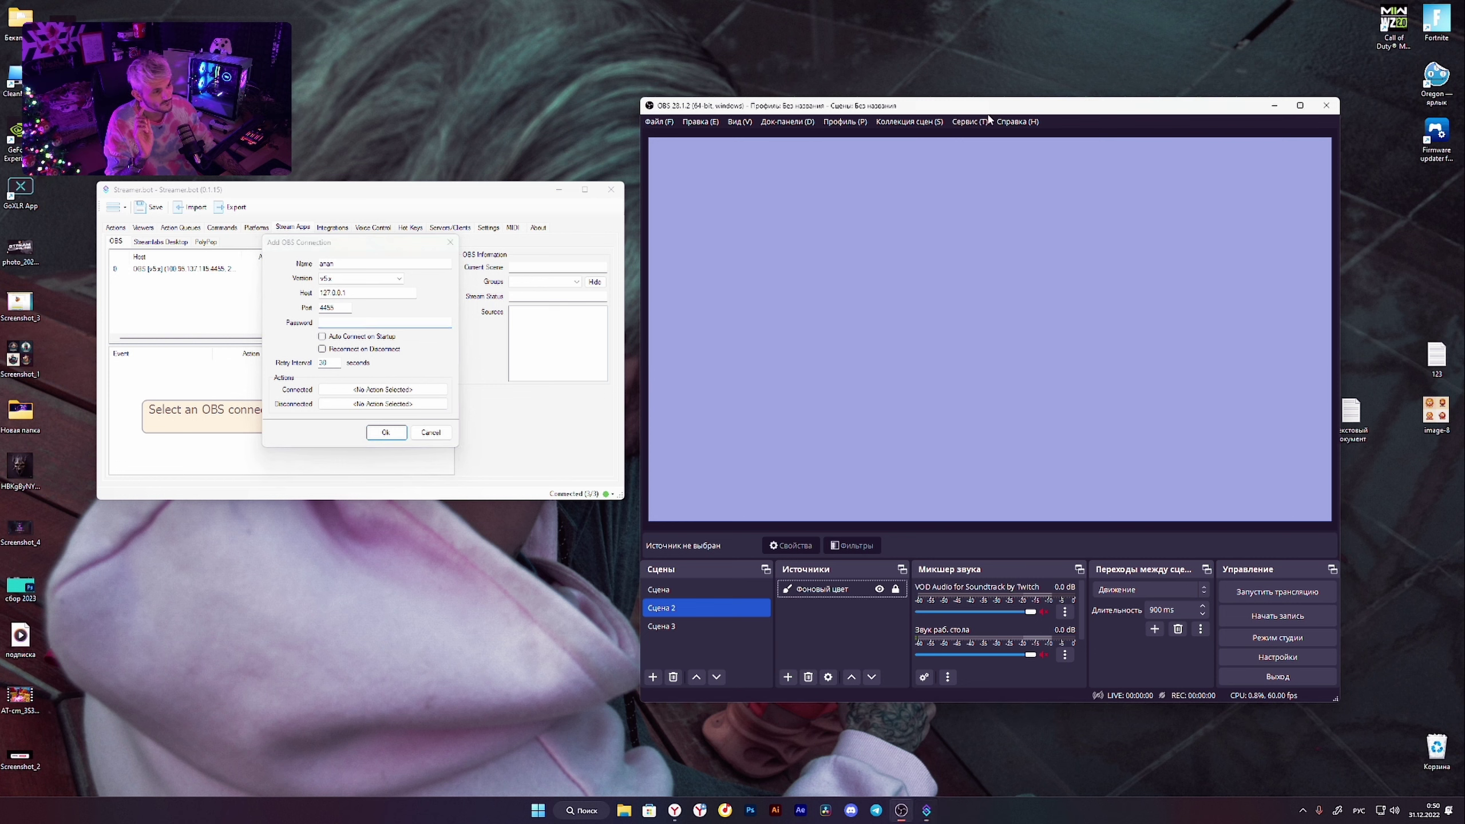
click(980, 229)
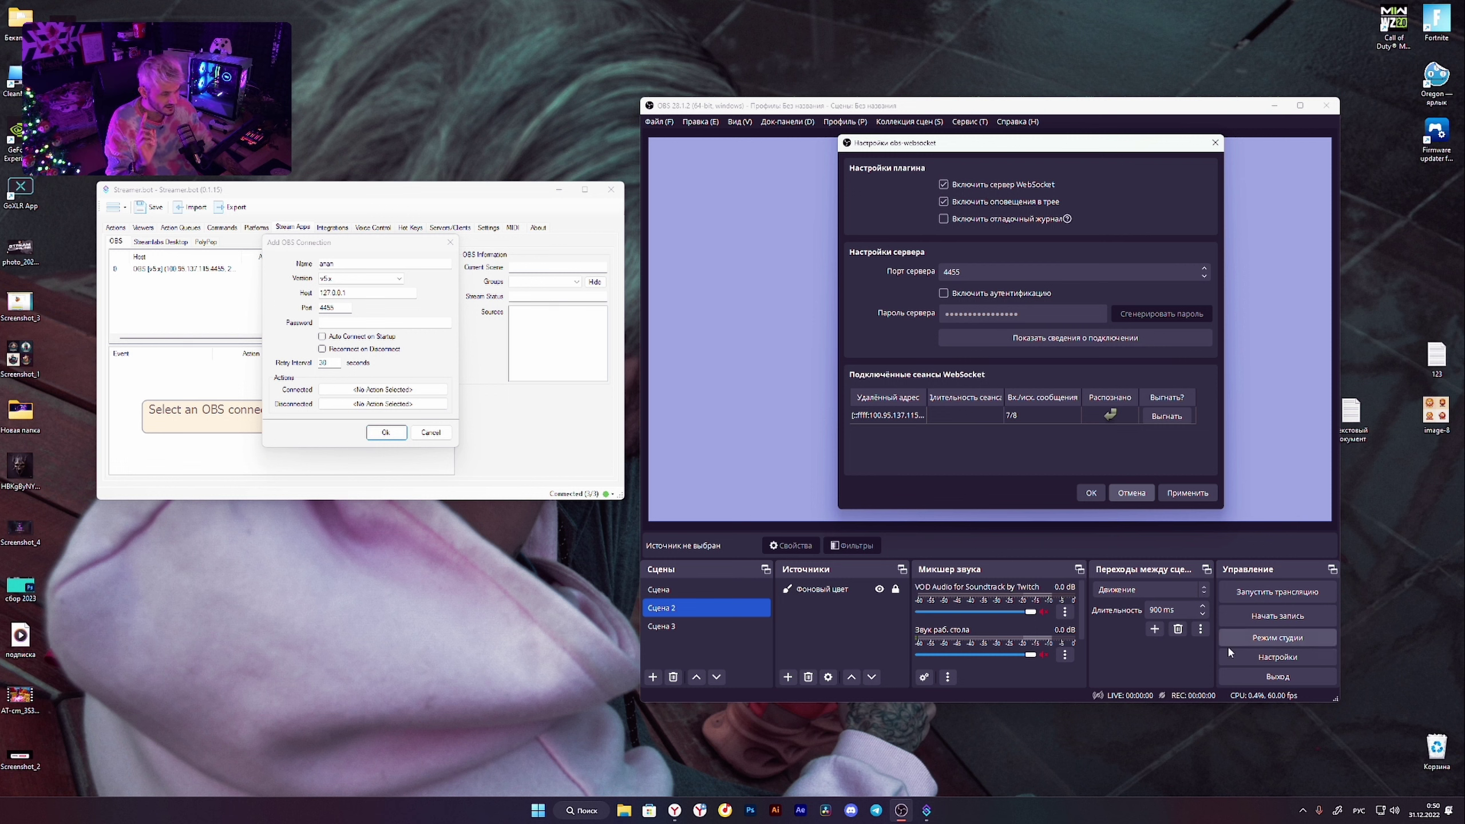
double_click(948, 272)
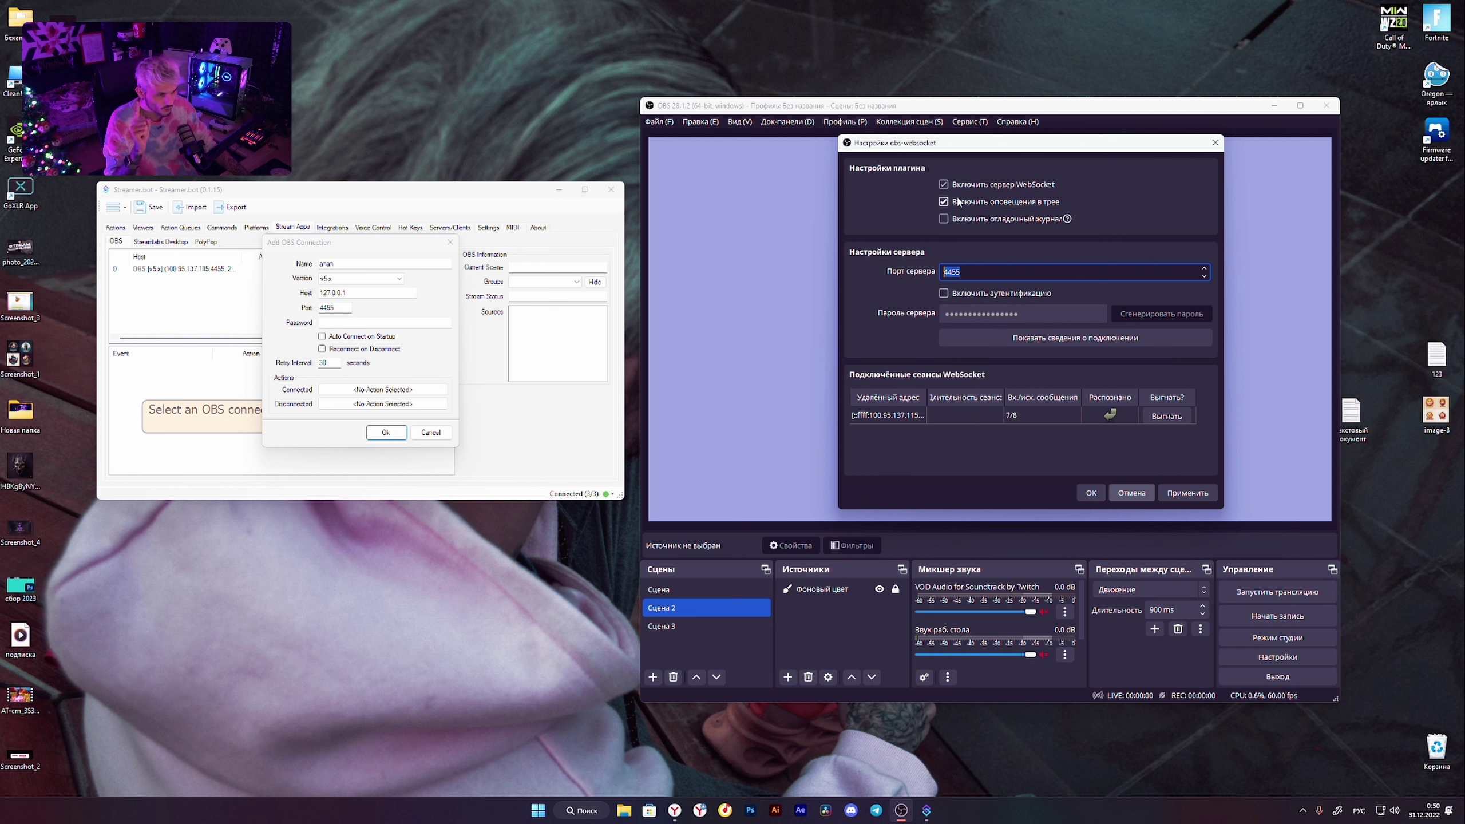
double_click(319, 293)
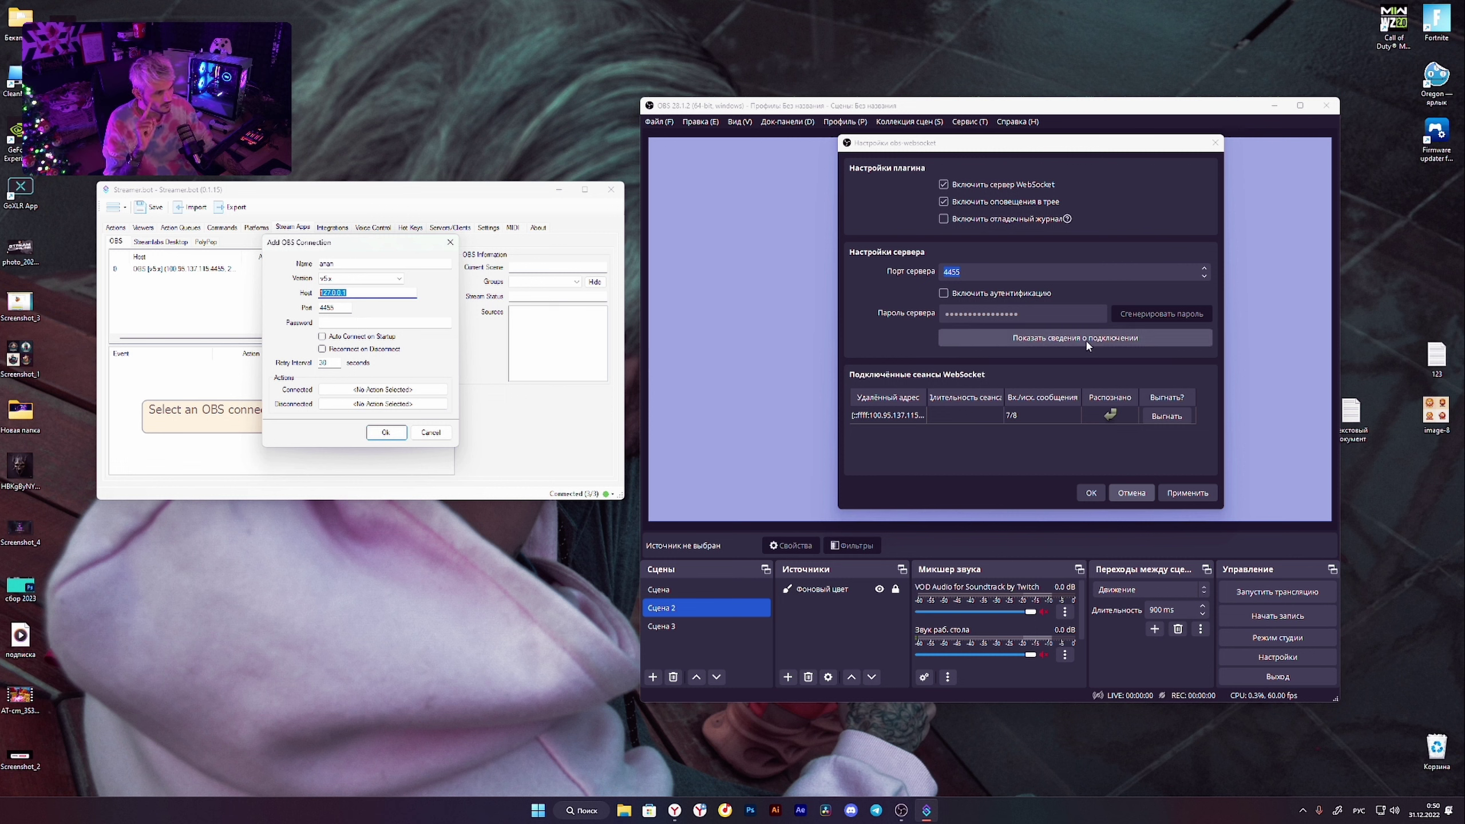
click(1068, 338)
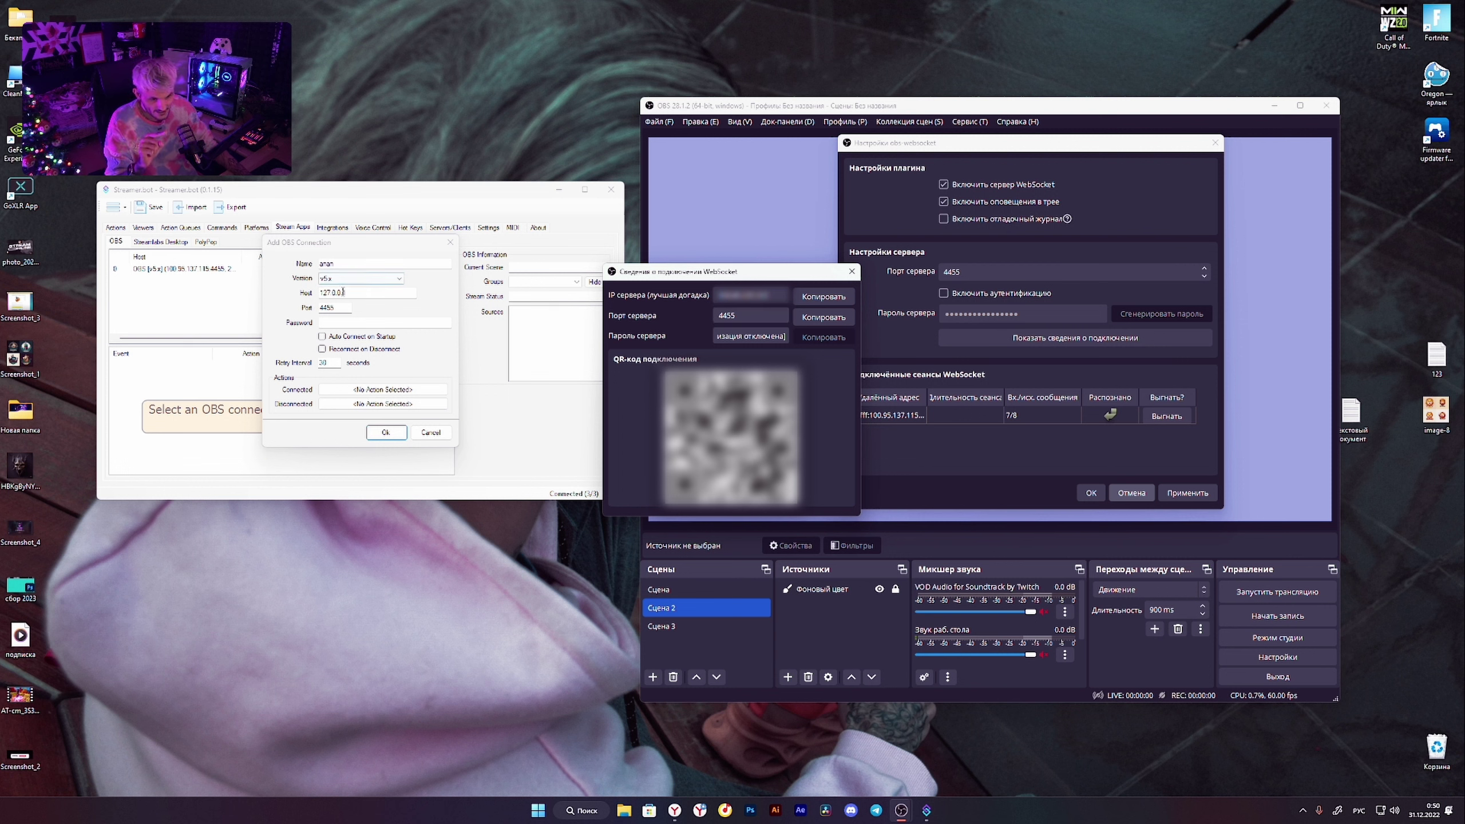
click(852, 271)
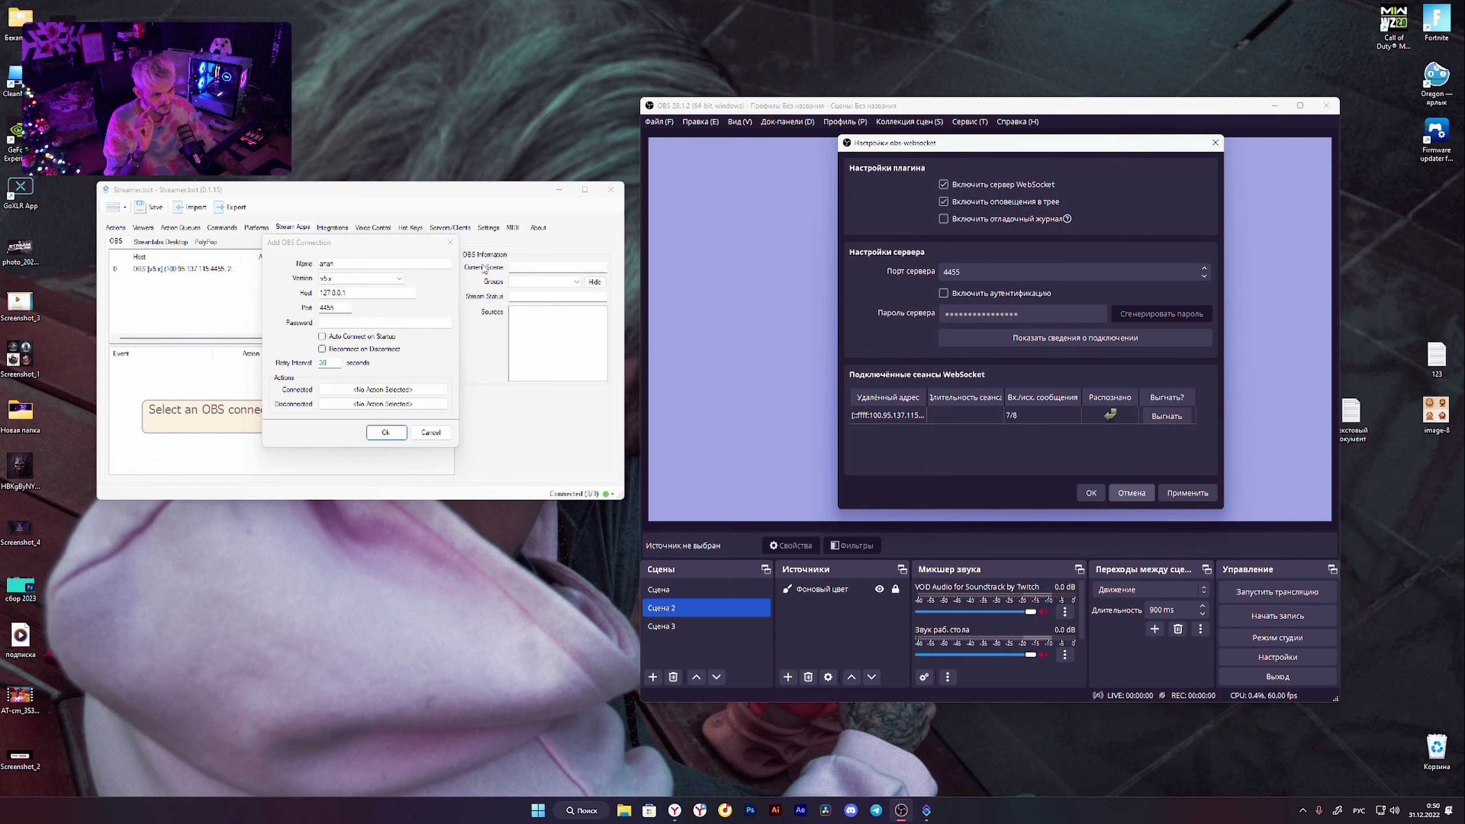
click(380, 243)
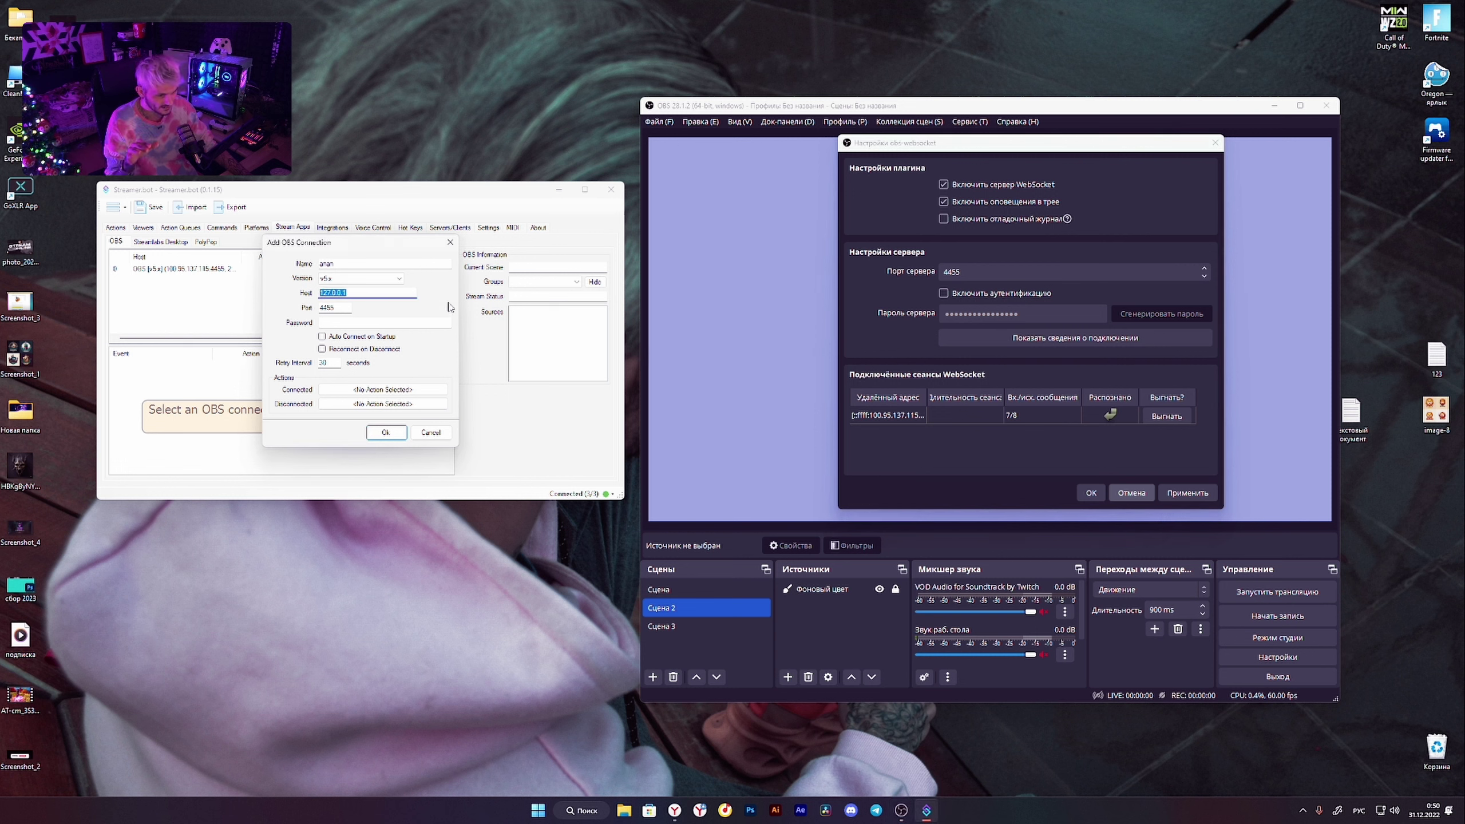
click(450, 243)
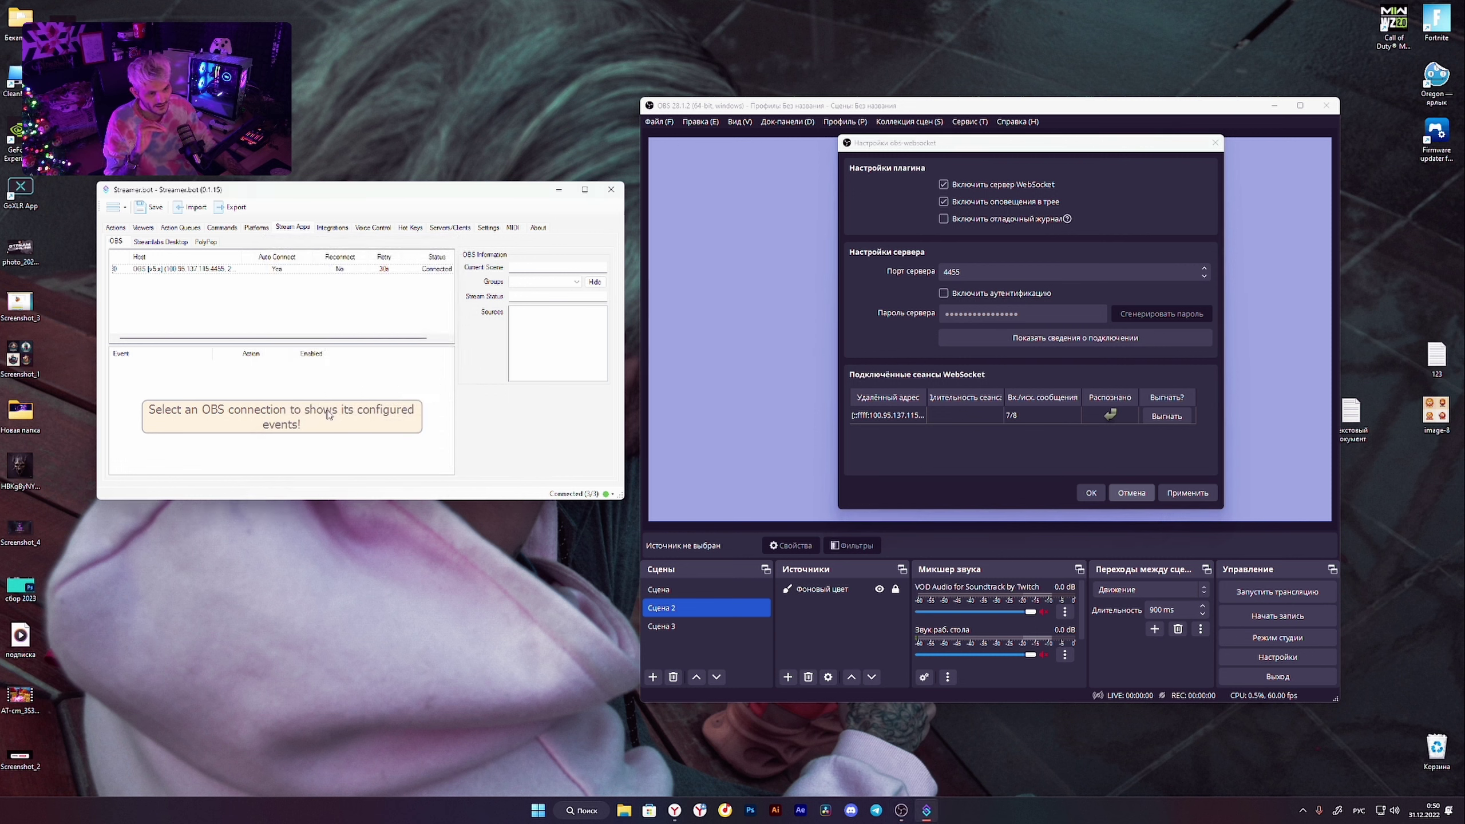
Check the connection options of the existing OBS entry in Streamer.bot and close the WebSocket settings in OBS.
right_click(260, 267)
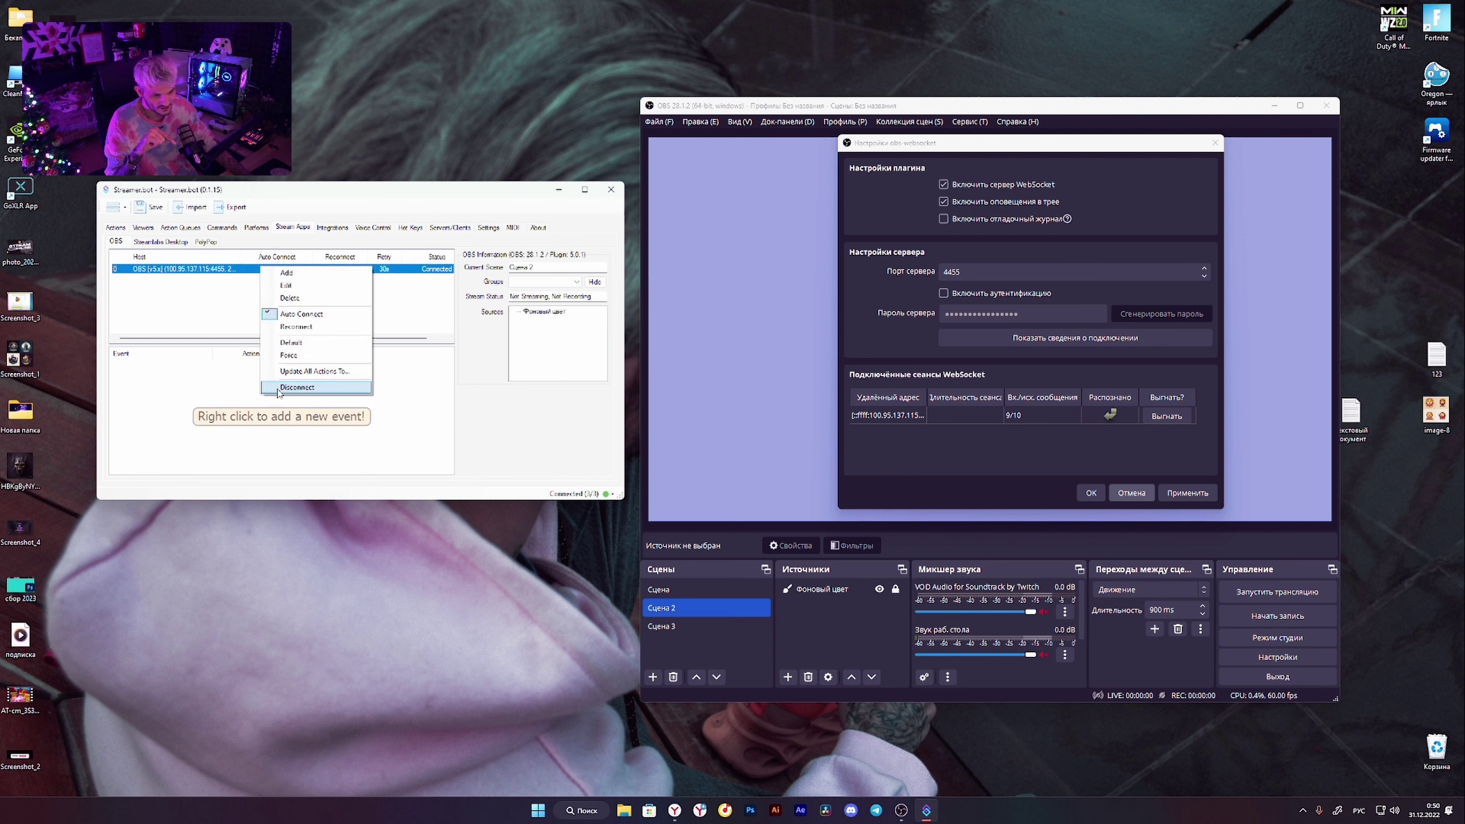
click(303, 392)
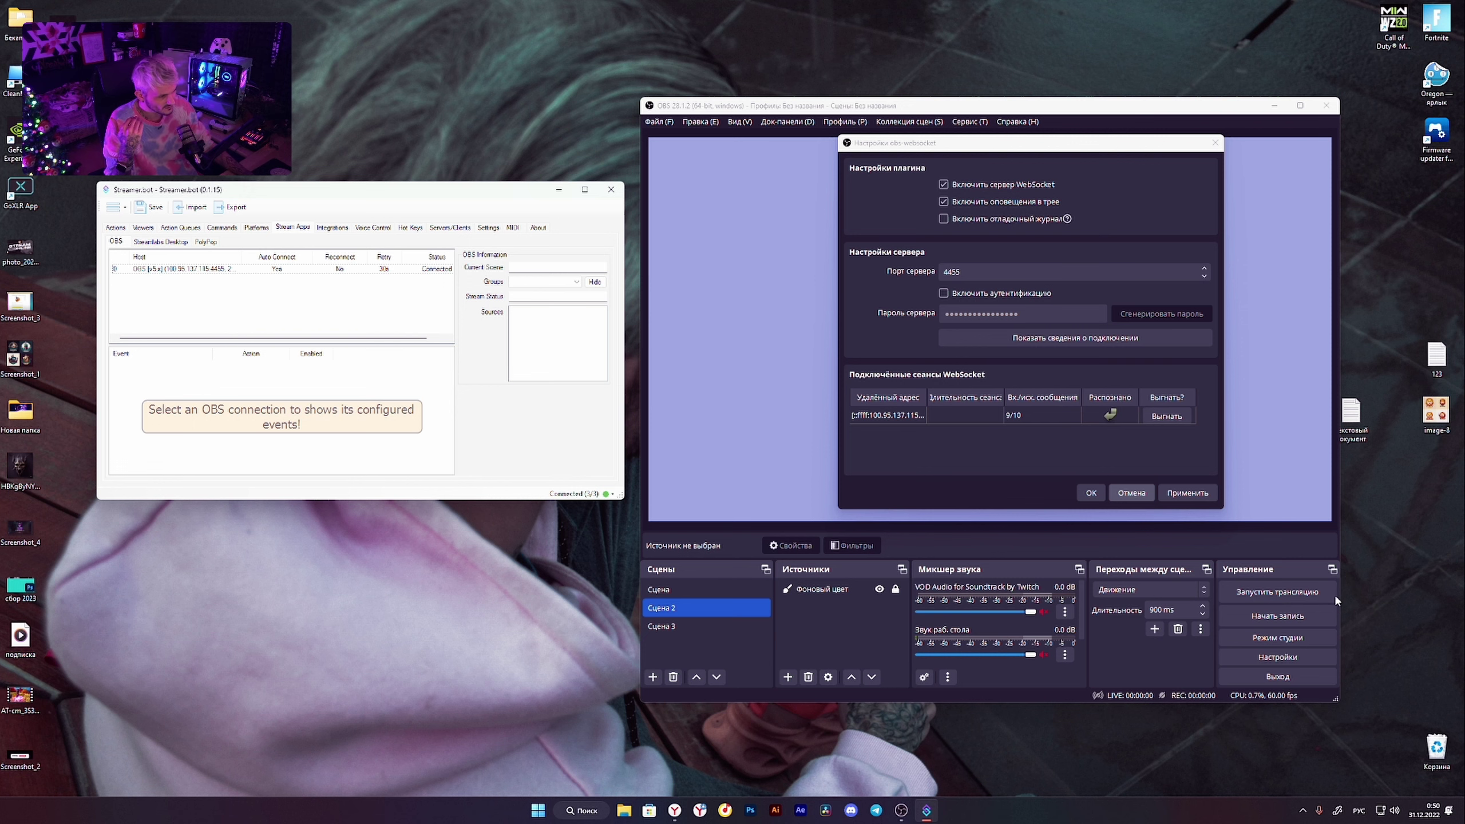
click(1090, 492)
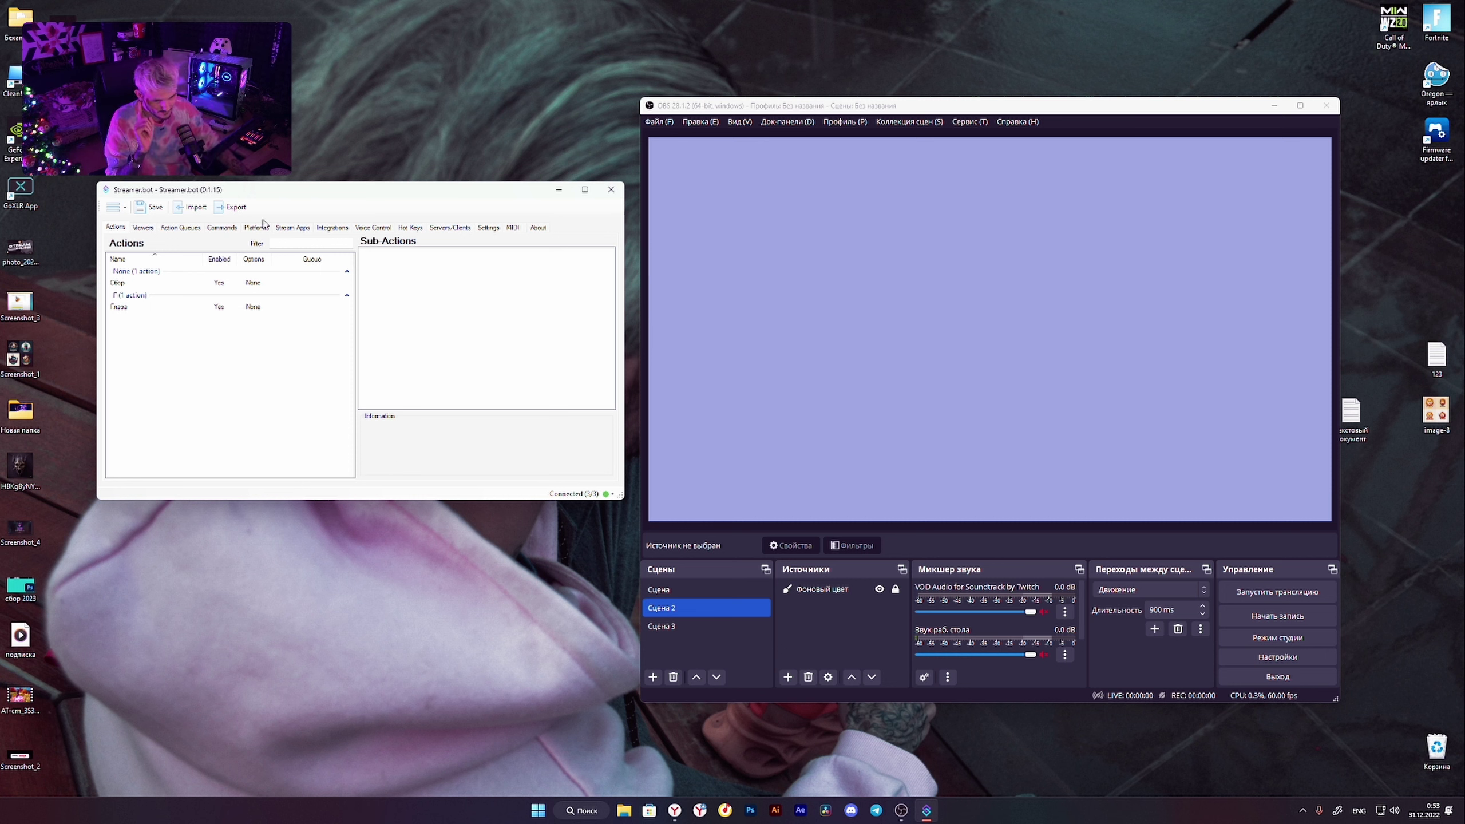
Add Screenshot_2.png from the desktop to Сцена 2 in OBS and move it near the middle of the canvas's bottom edge.
drag(20, 753, 796, 358)
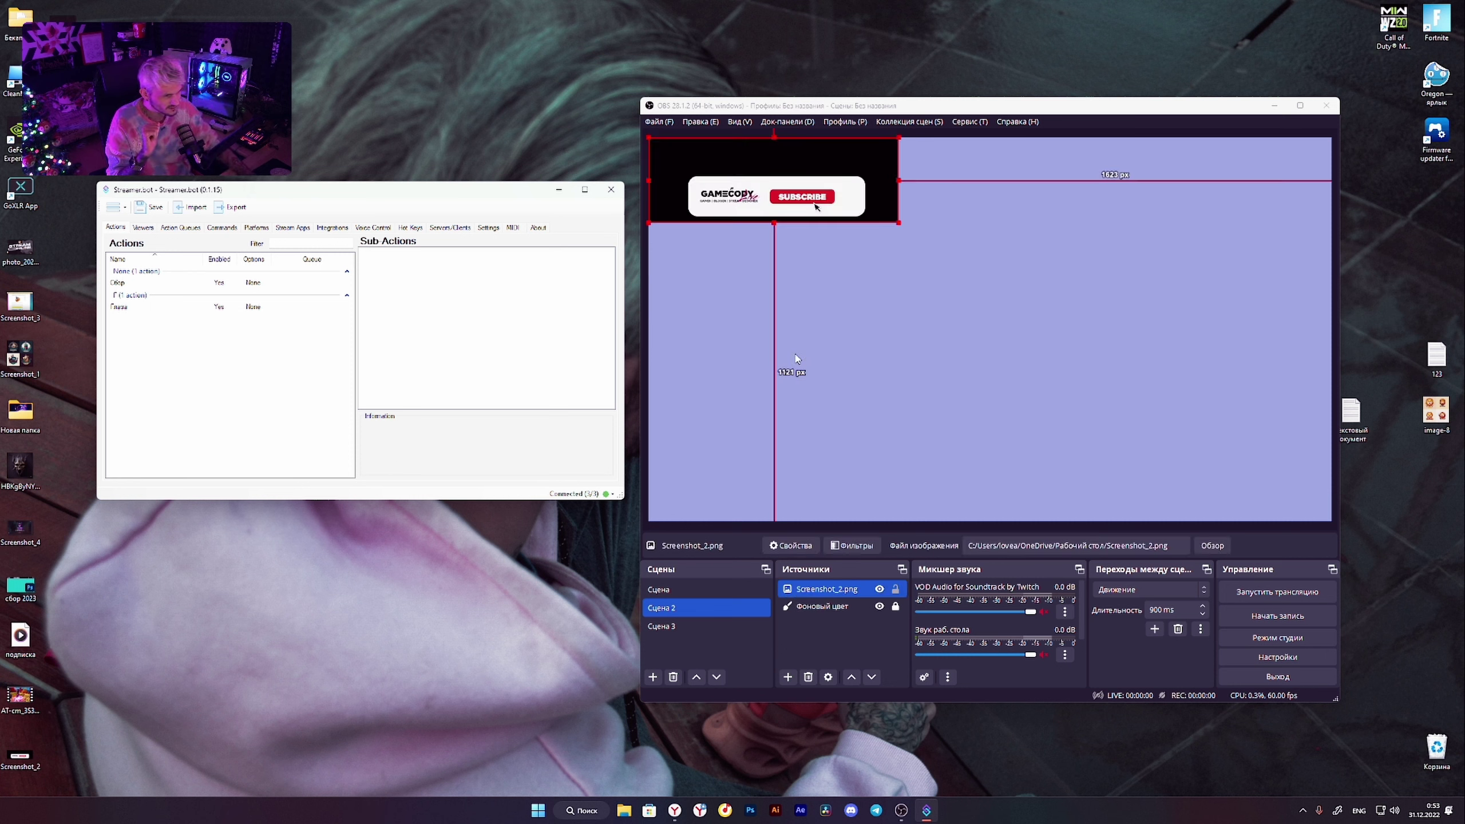
drag(791, 197, 1007, 496)
Add a color key filter (Цветовой ключ) to Screenshot_2.png with the custom key color #000000.
right_click(813, 589)
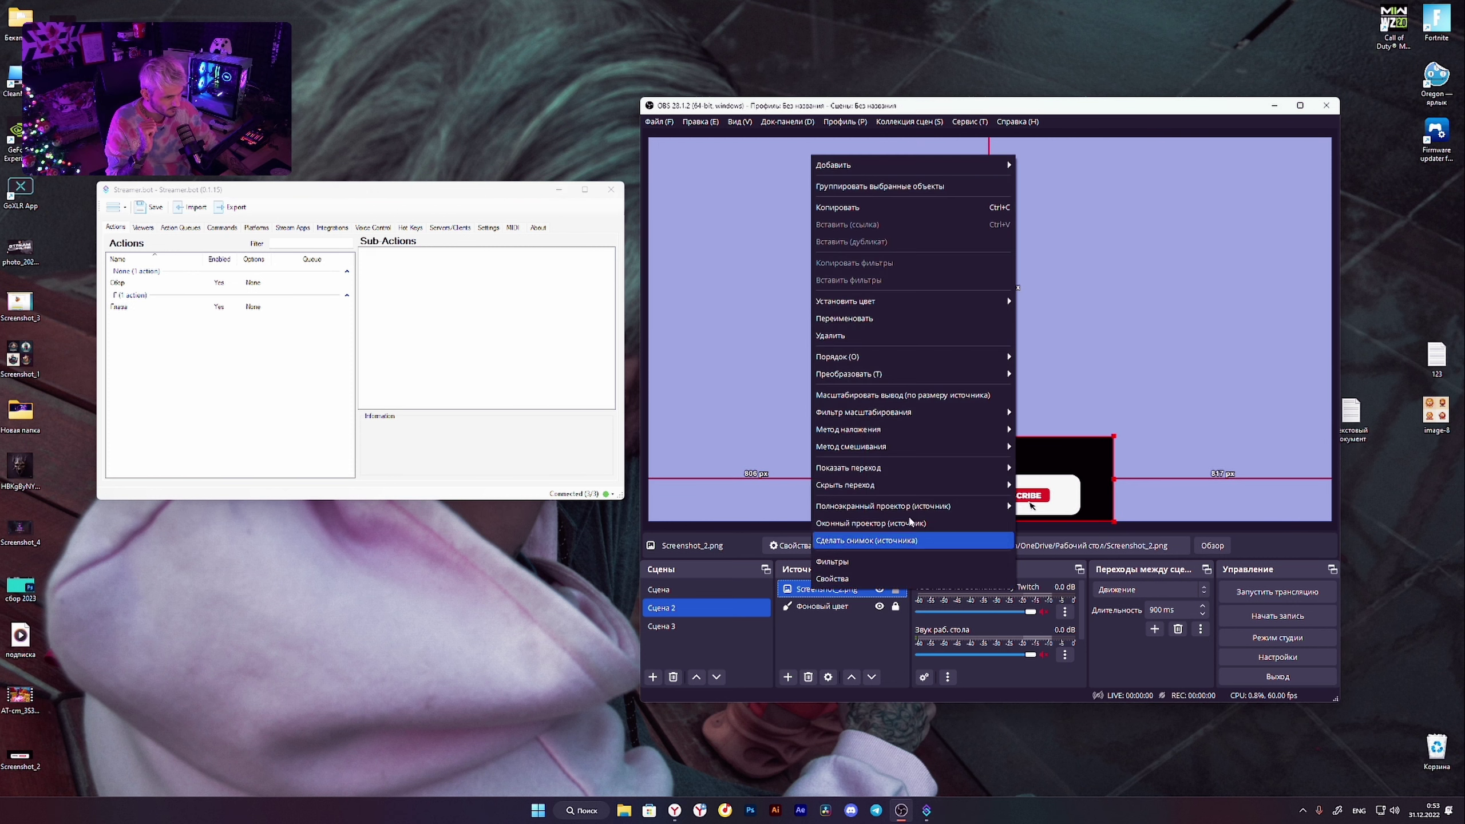
click(832, 561)
click(754, 594)
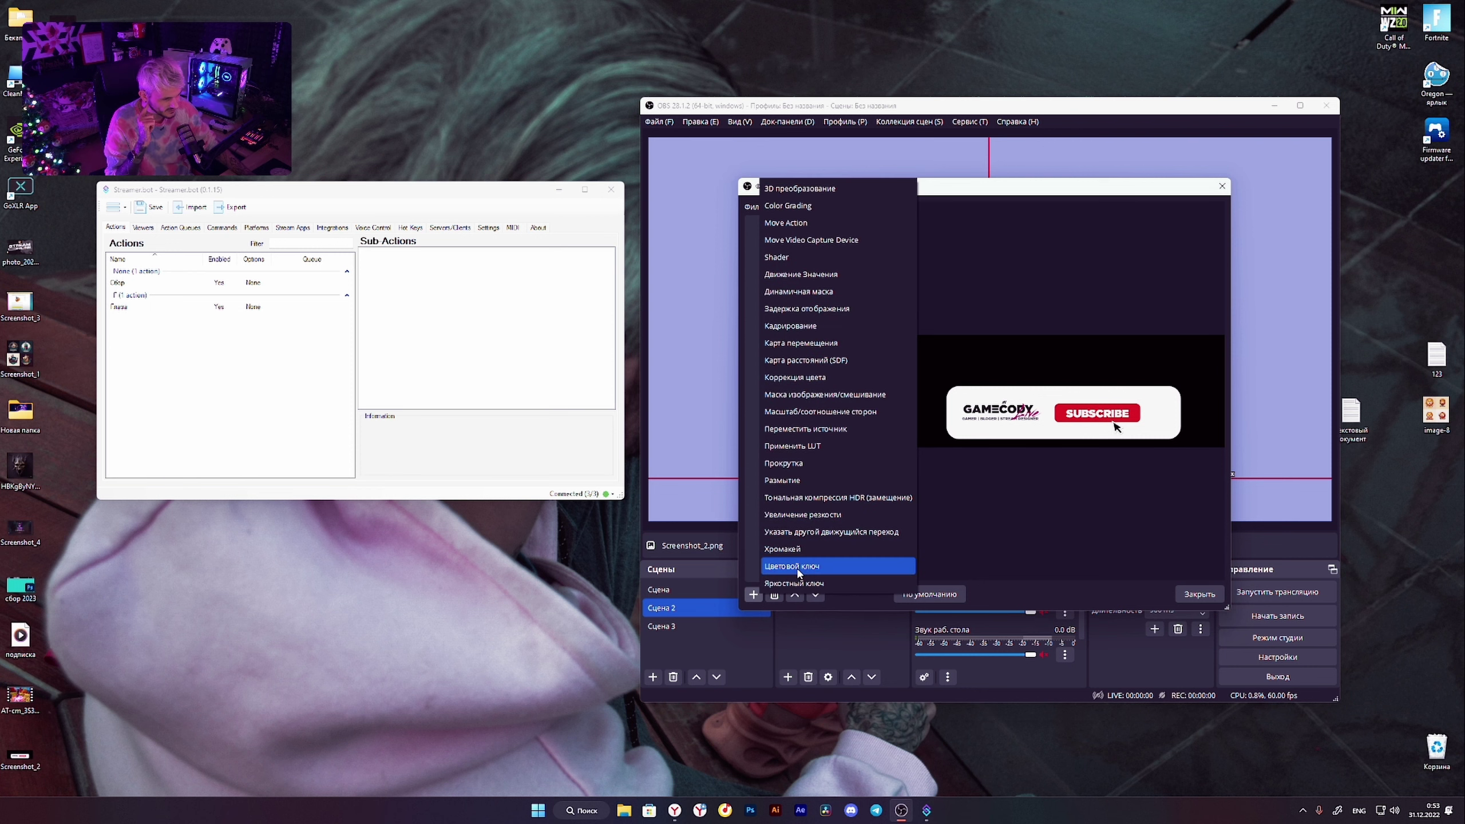
click(798, 566)
click(950, 413)
click(1174, 355)
click(1128, 419)
click(1160, 380)
click(839, 289)
click(1060, 516)
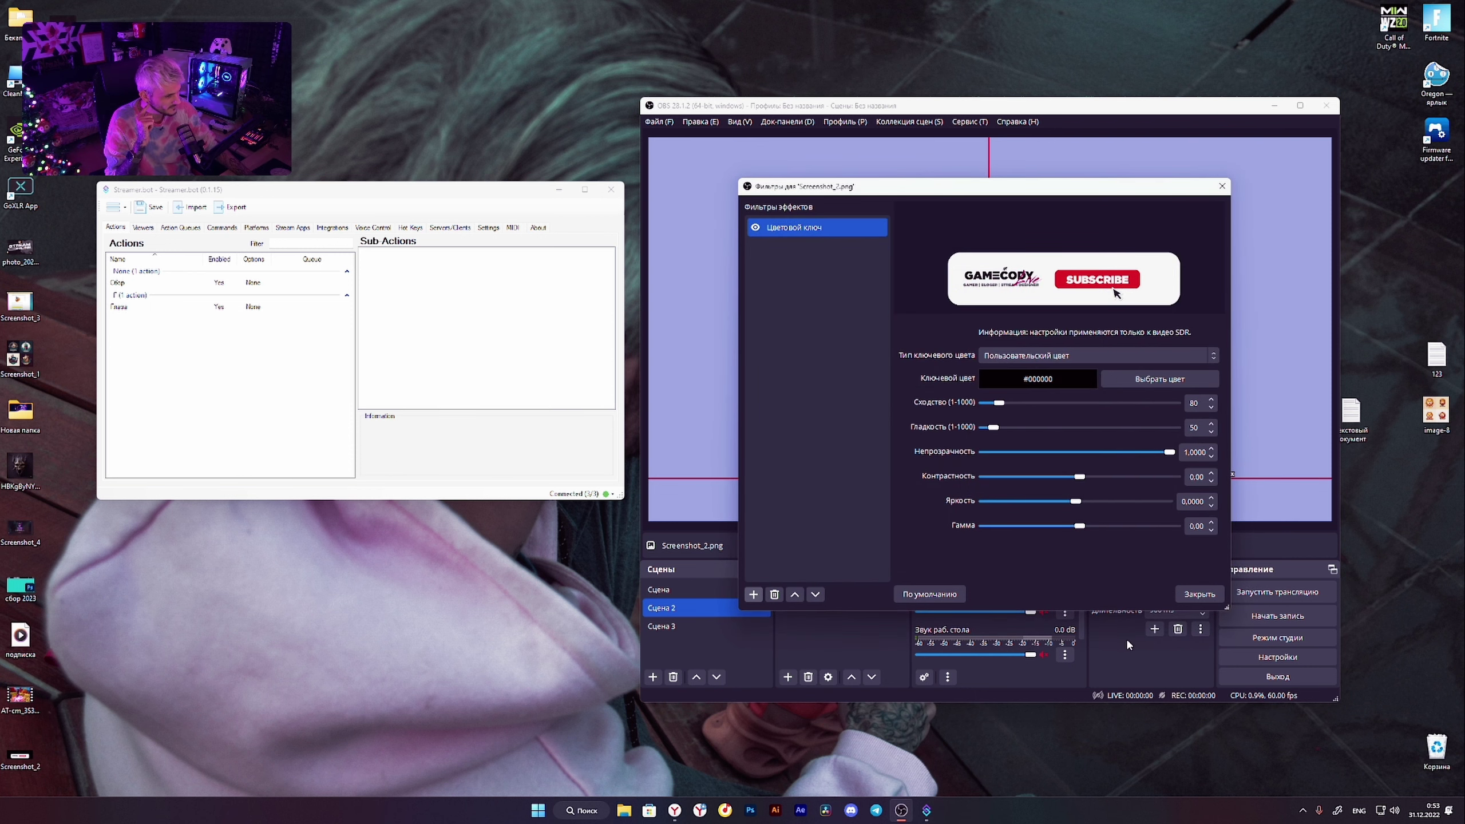
click(1184, 596)
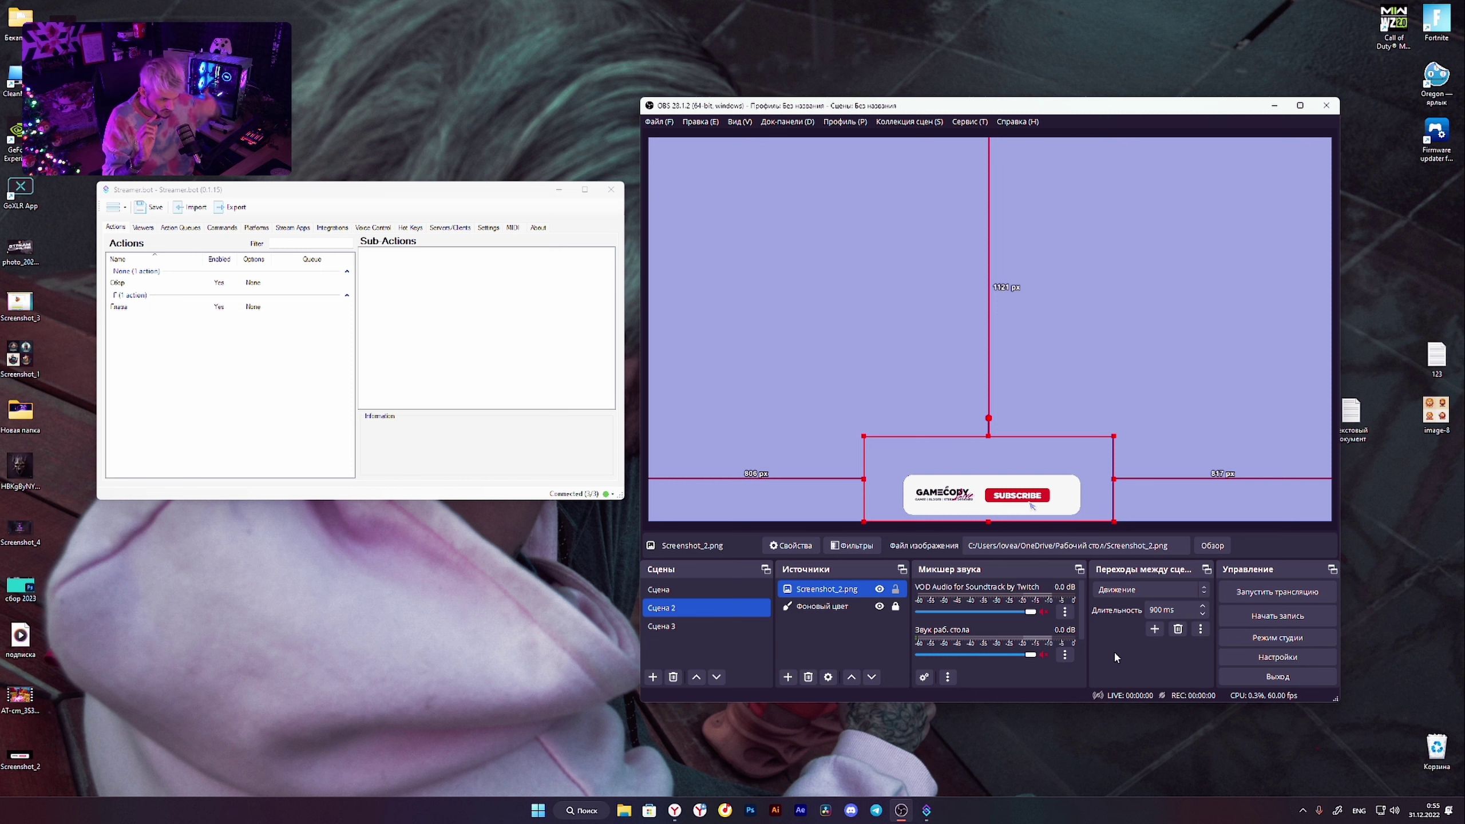
Set the show transition of Screenshot_2.png to Сдвиг with the direction Вверх.
right_click(971, 480)
mouse_move(1013, 424)
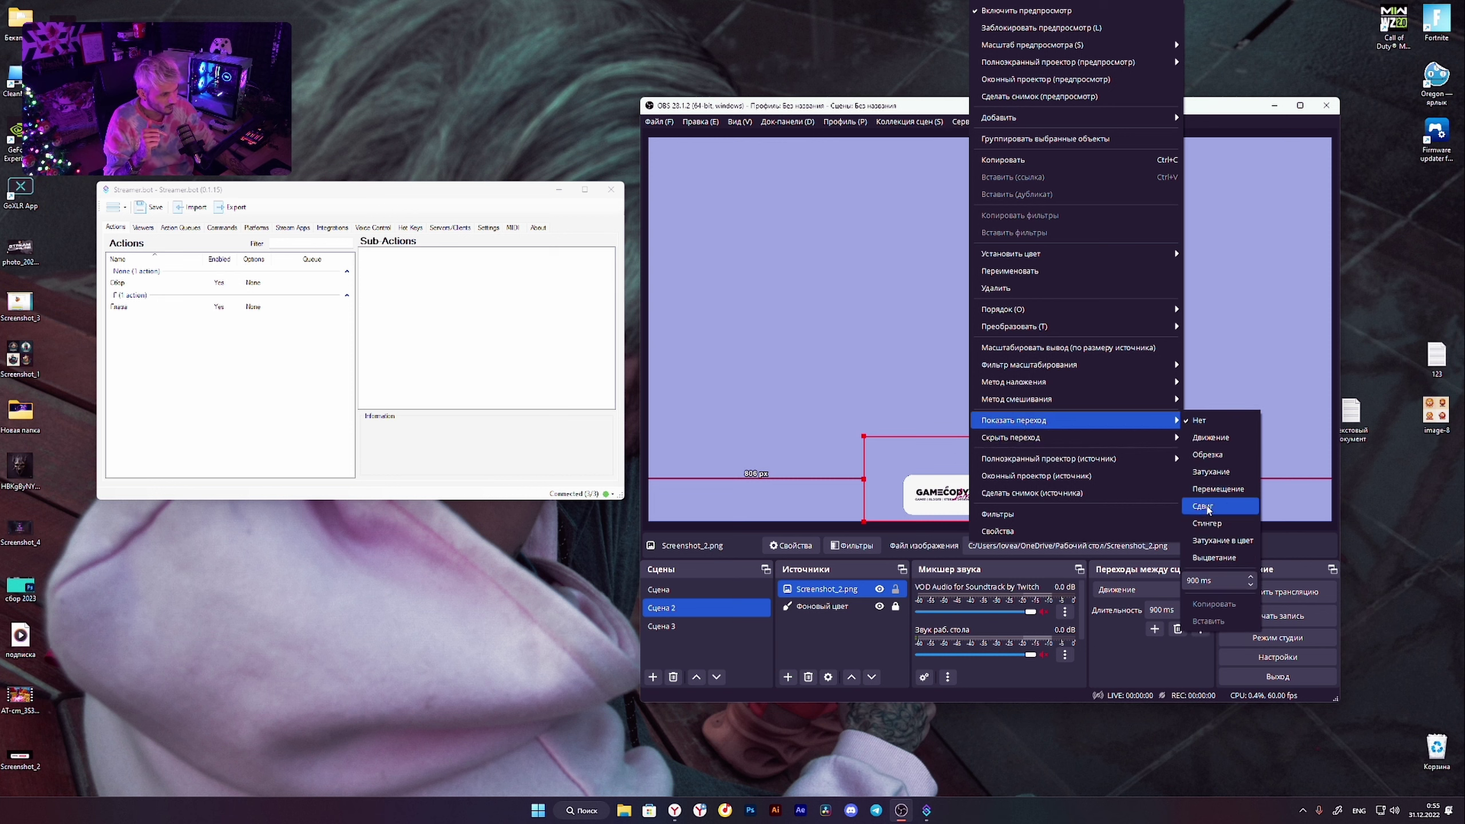
click(1207, 507)
click(890, 408)
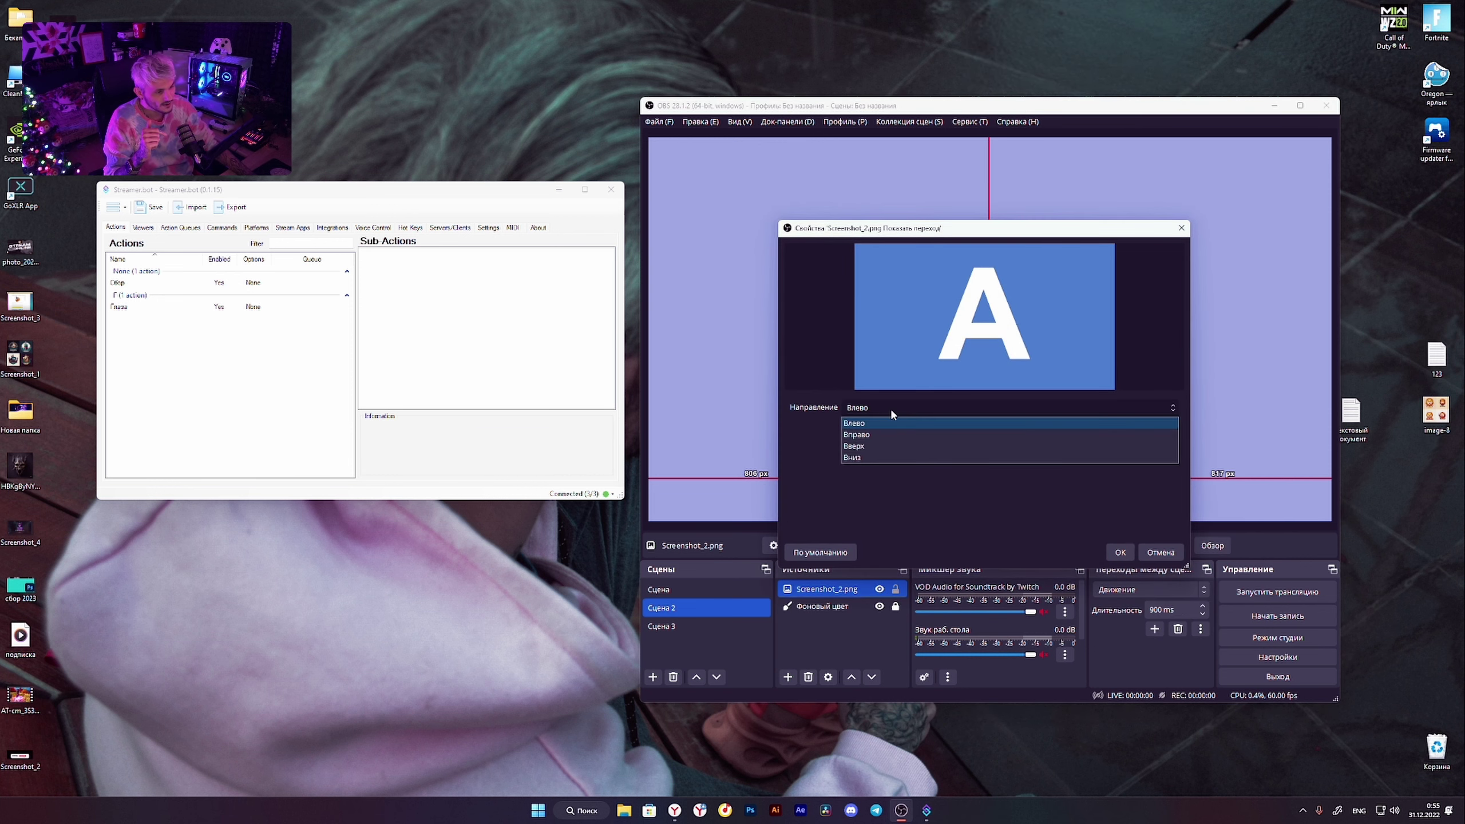
click(884, 448)
click(1119, 552)
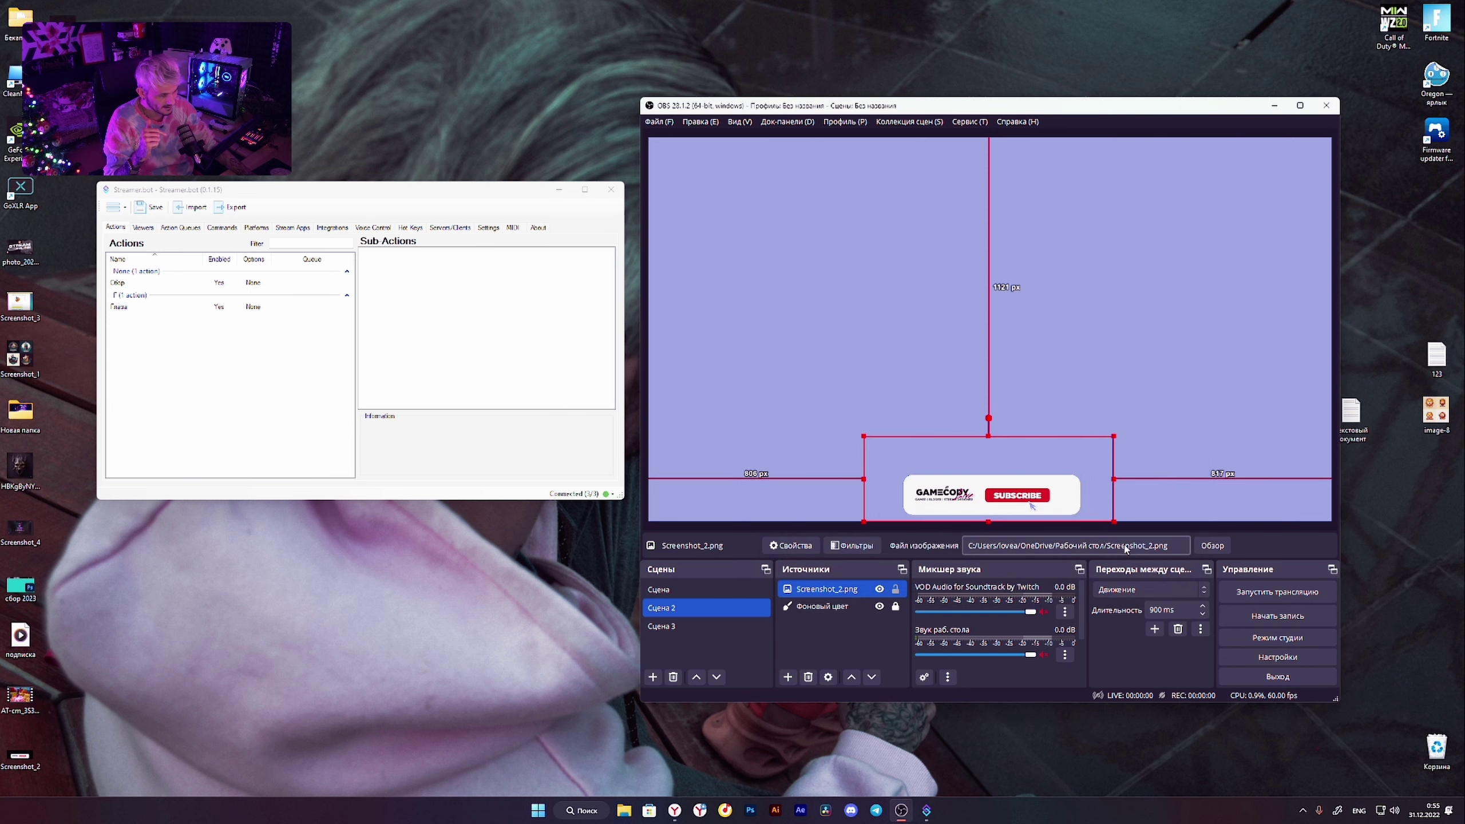
Set the hide transition of Screenshot_2.png to Сдвиг with the direction Вниз, and hide the source.
right_click(980, 488)
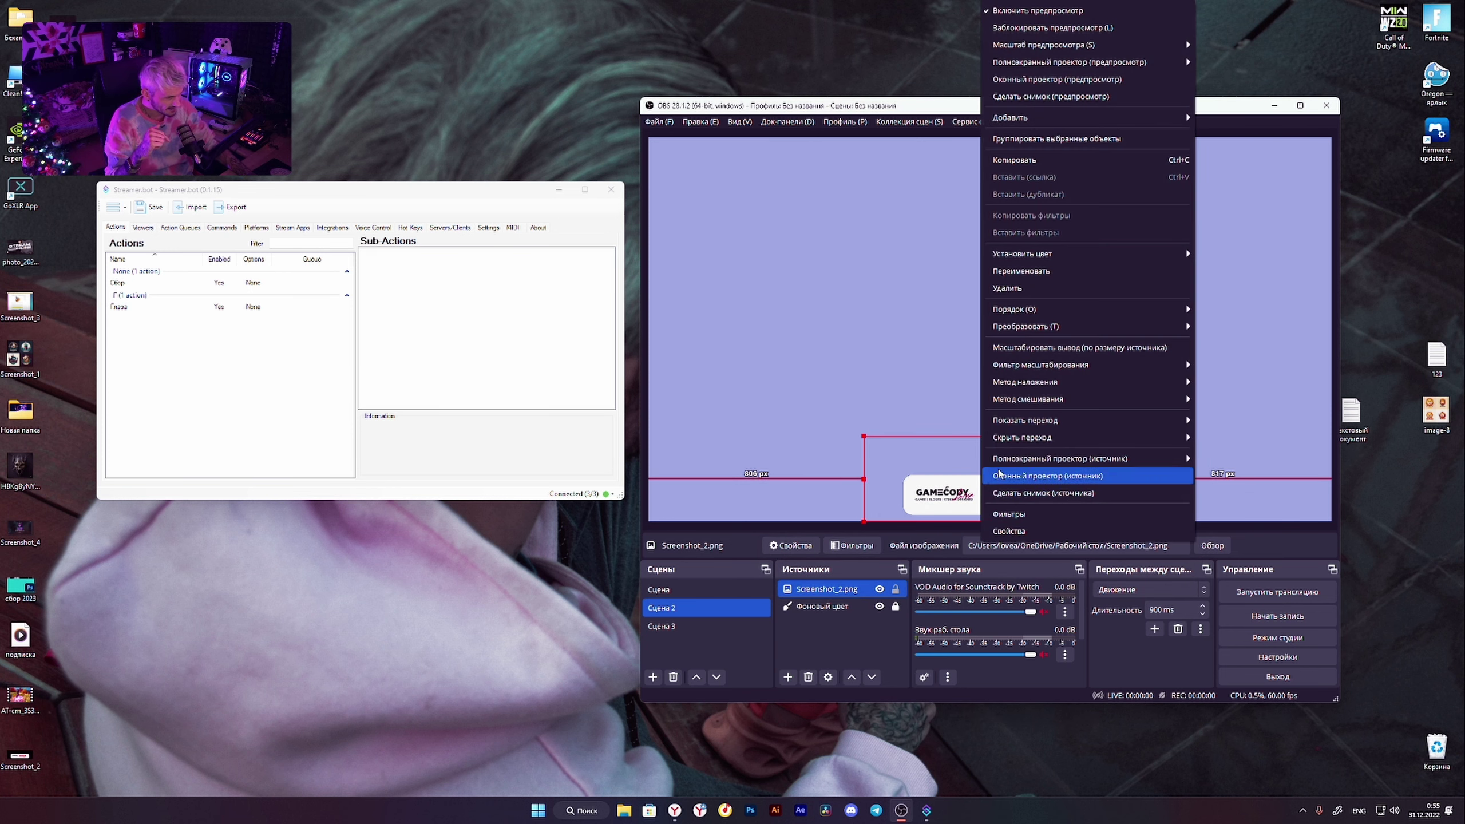
mouse_move(1019, 440)
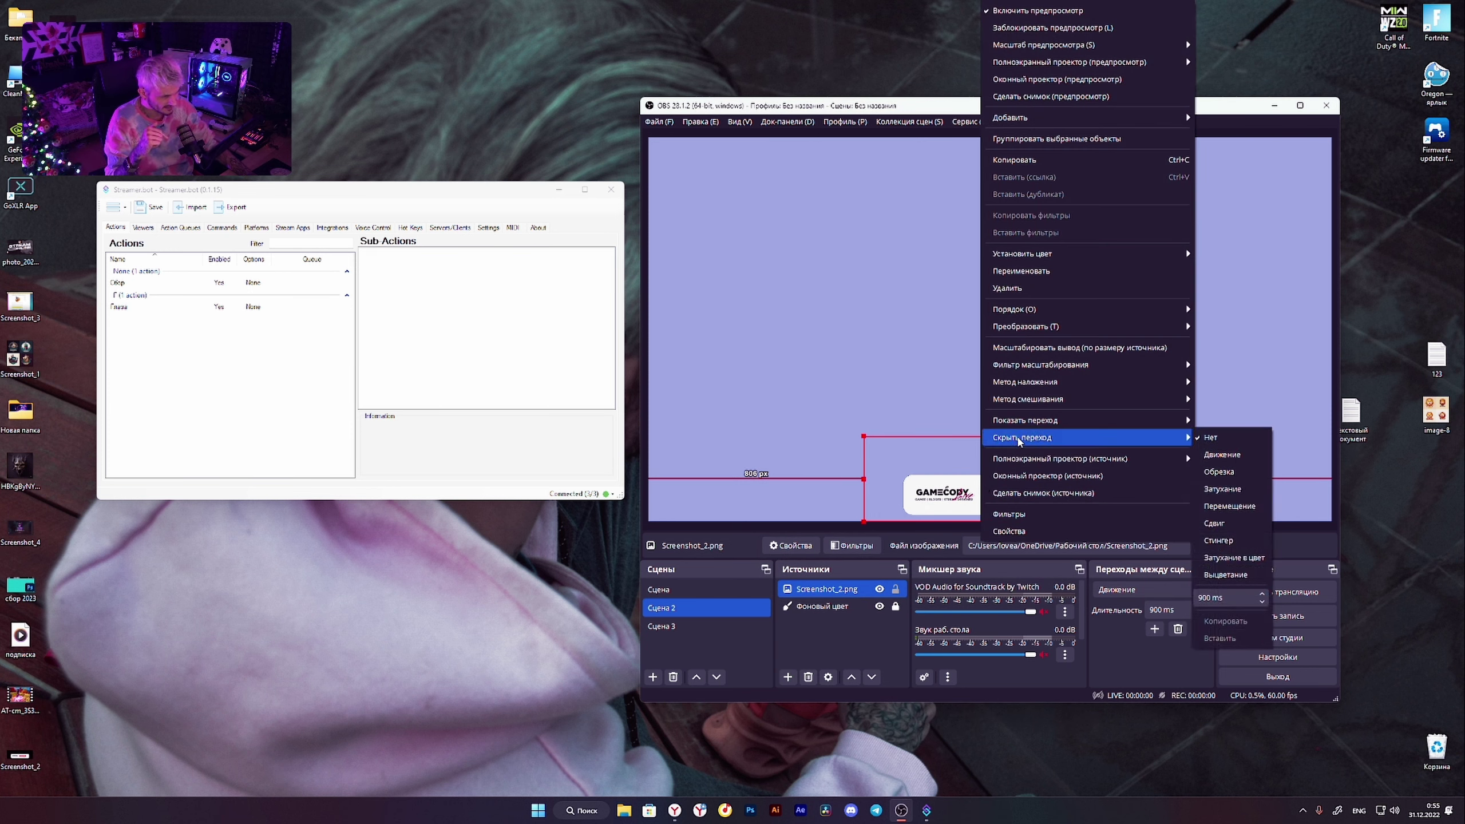
click(1215, 522)
click(936, 408)
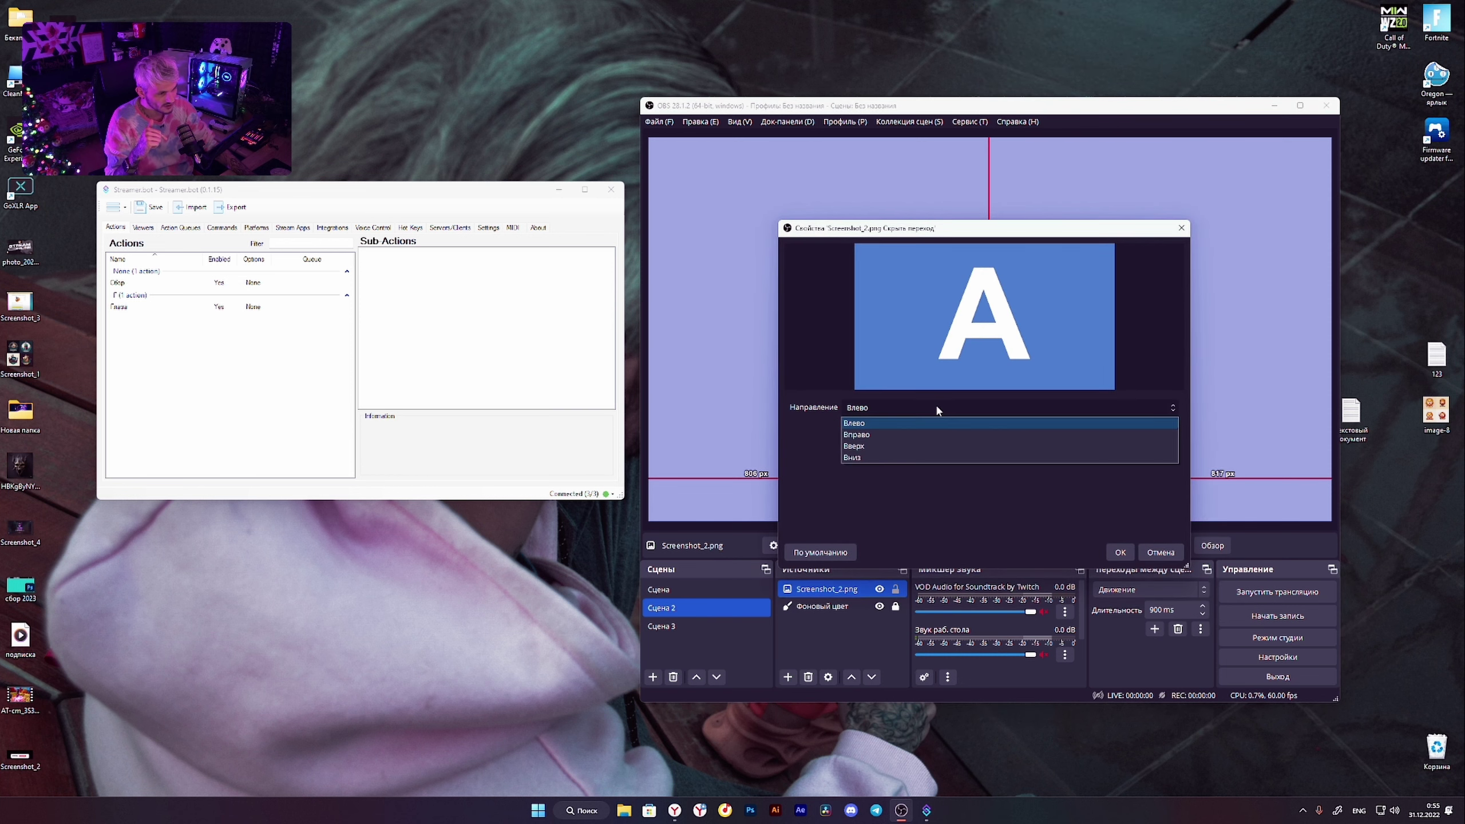
click(911, 457)
click(1120, 552)
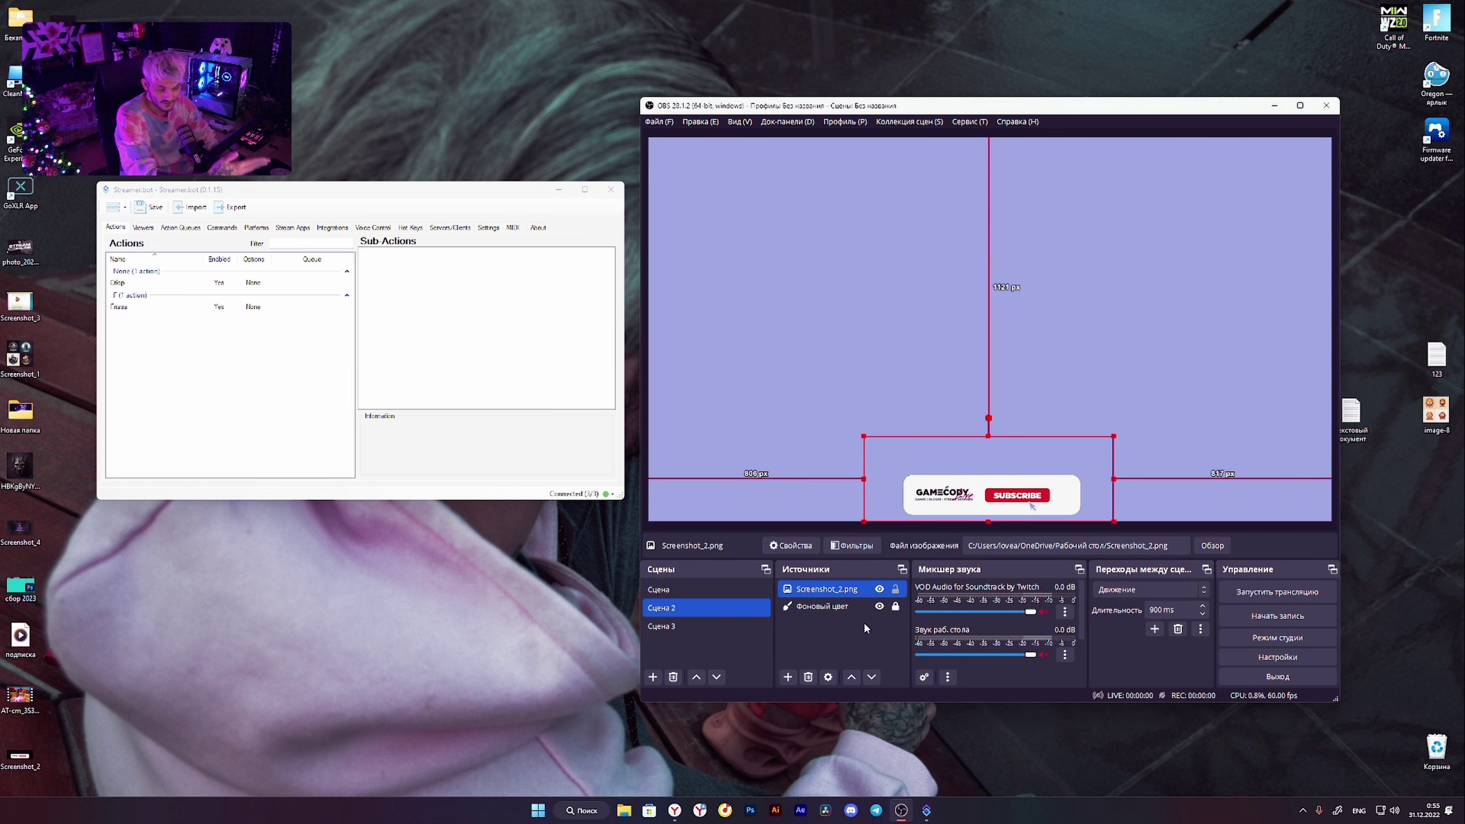
click(879, 589)
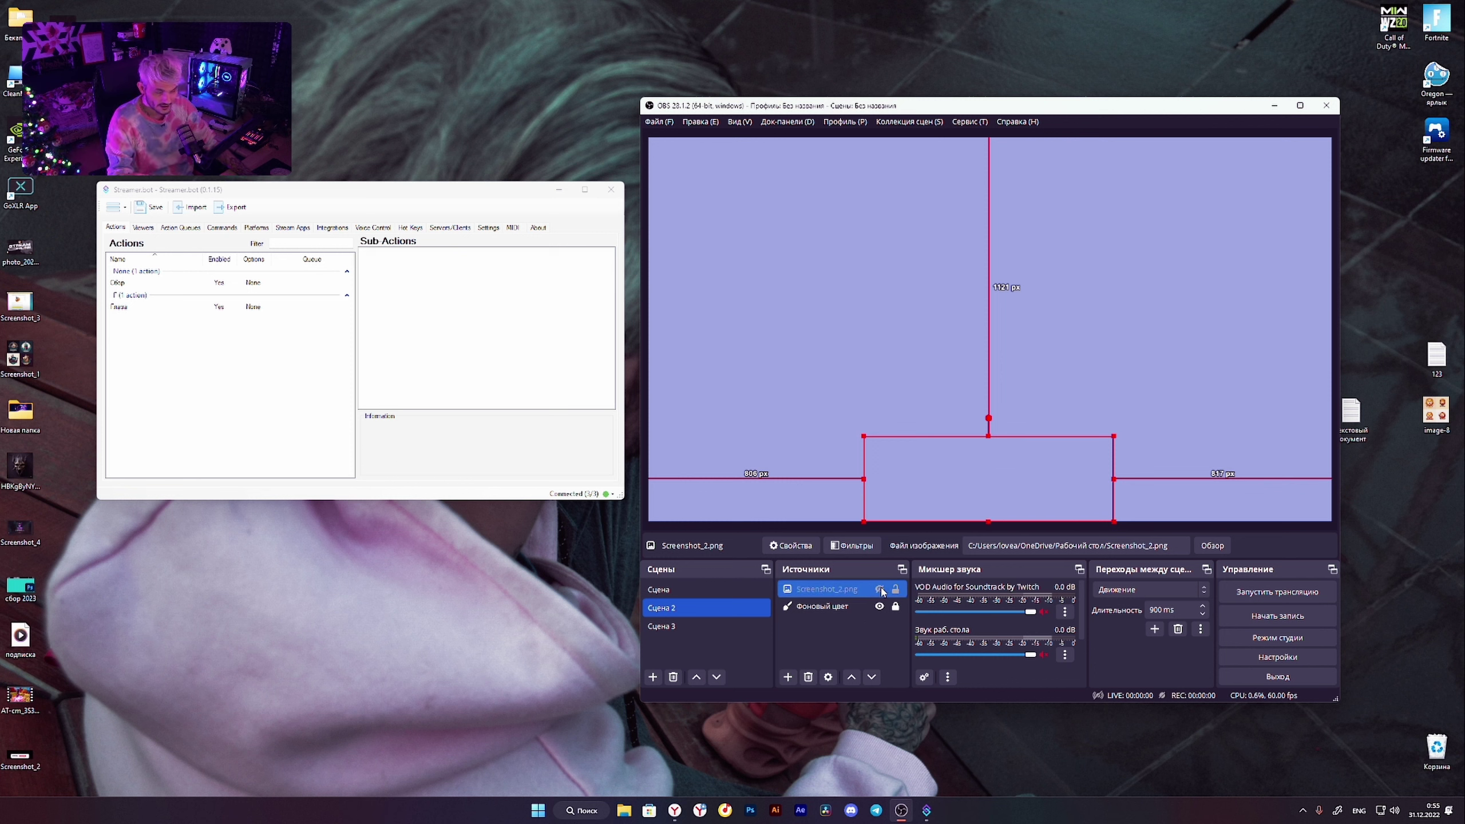
Show Screenshot_2.png in Сцена 2, then switch to Streamer.bot and add an enabled action named 1 with the Default queue.
click(880, 590)
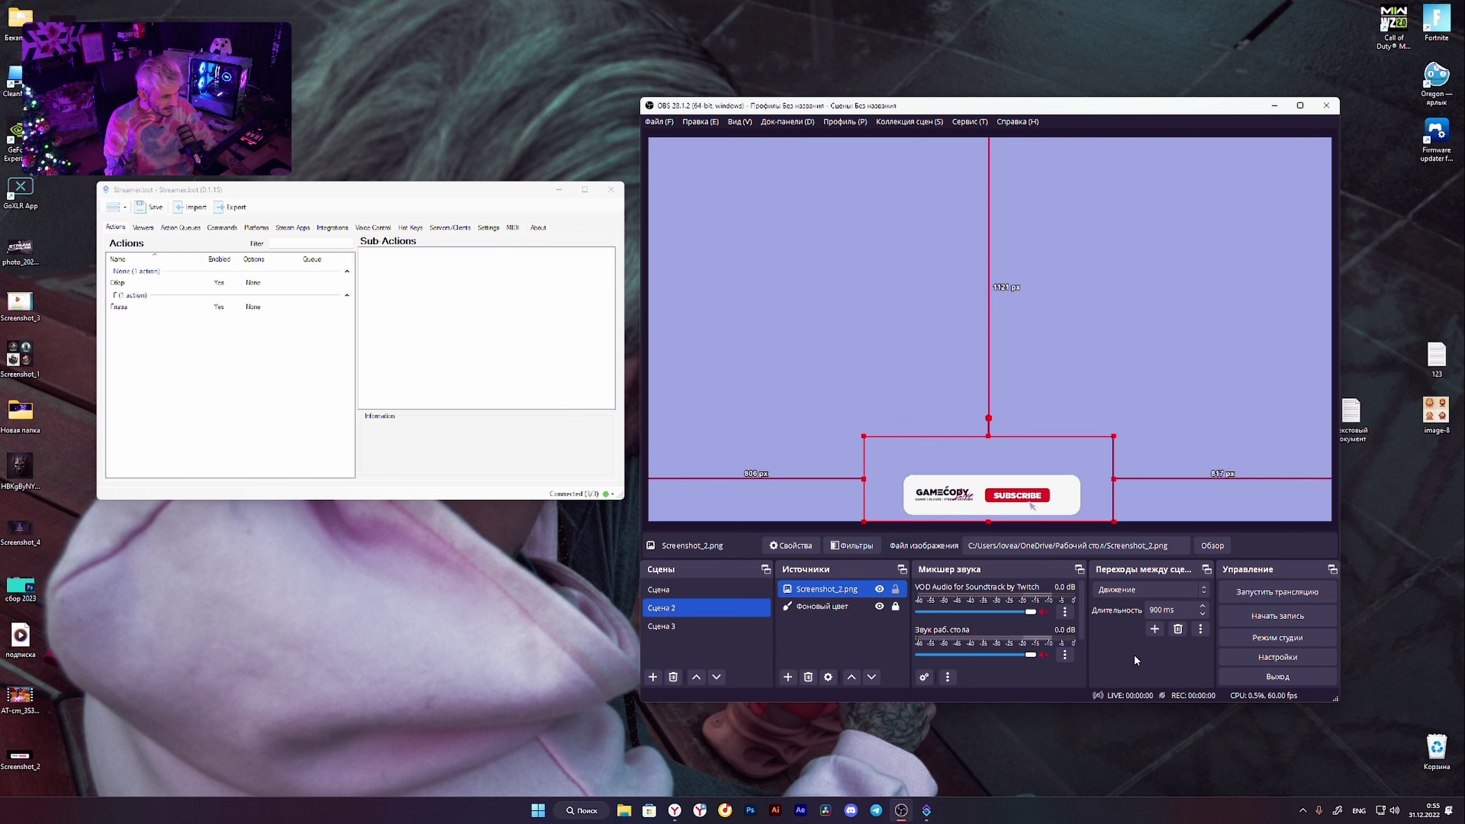
click(307, 192)
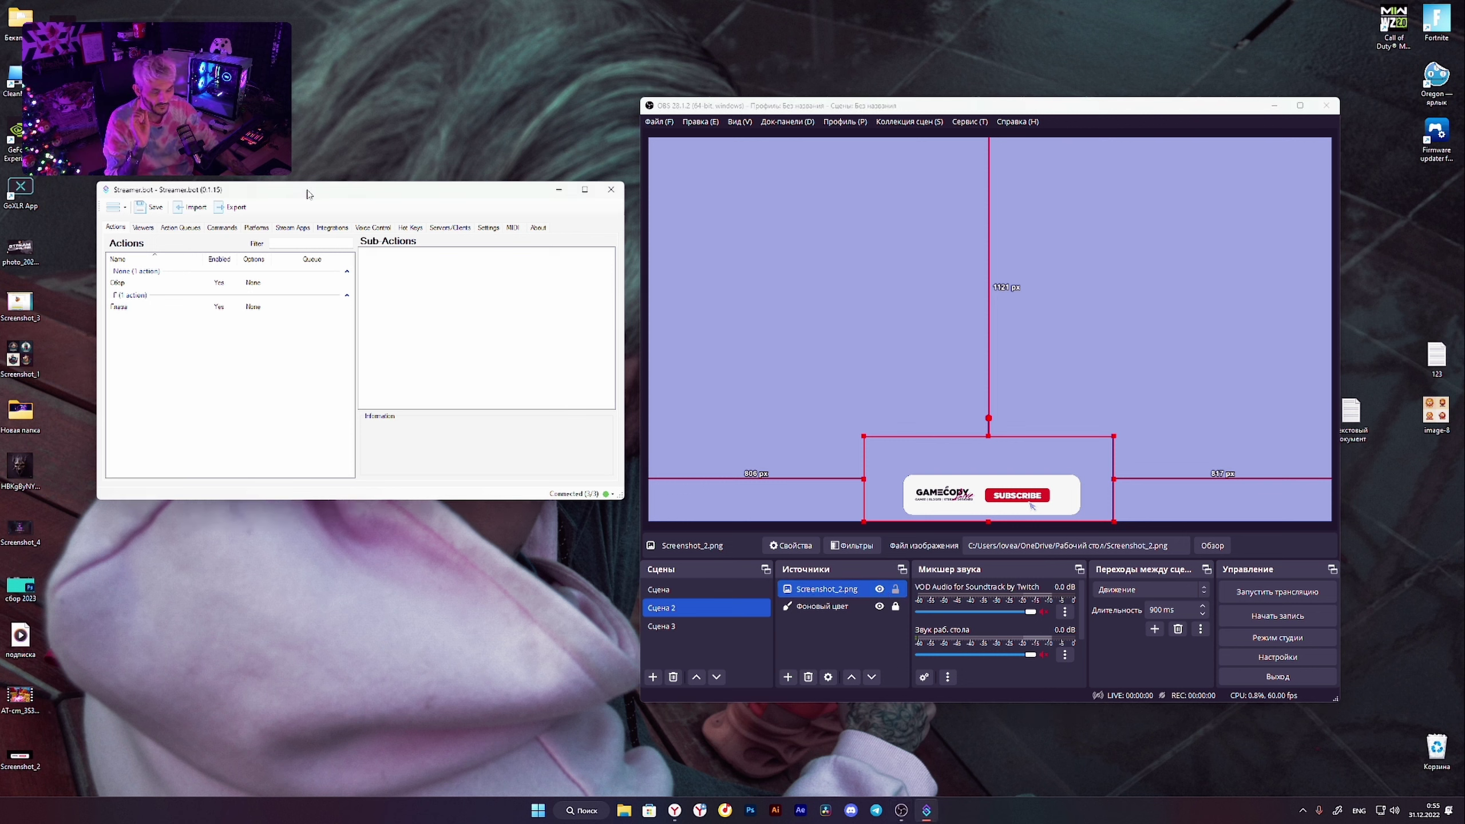
drag(314, 195, 294, 262)
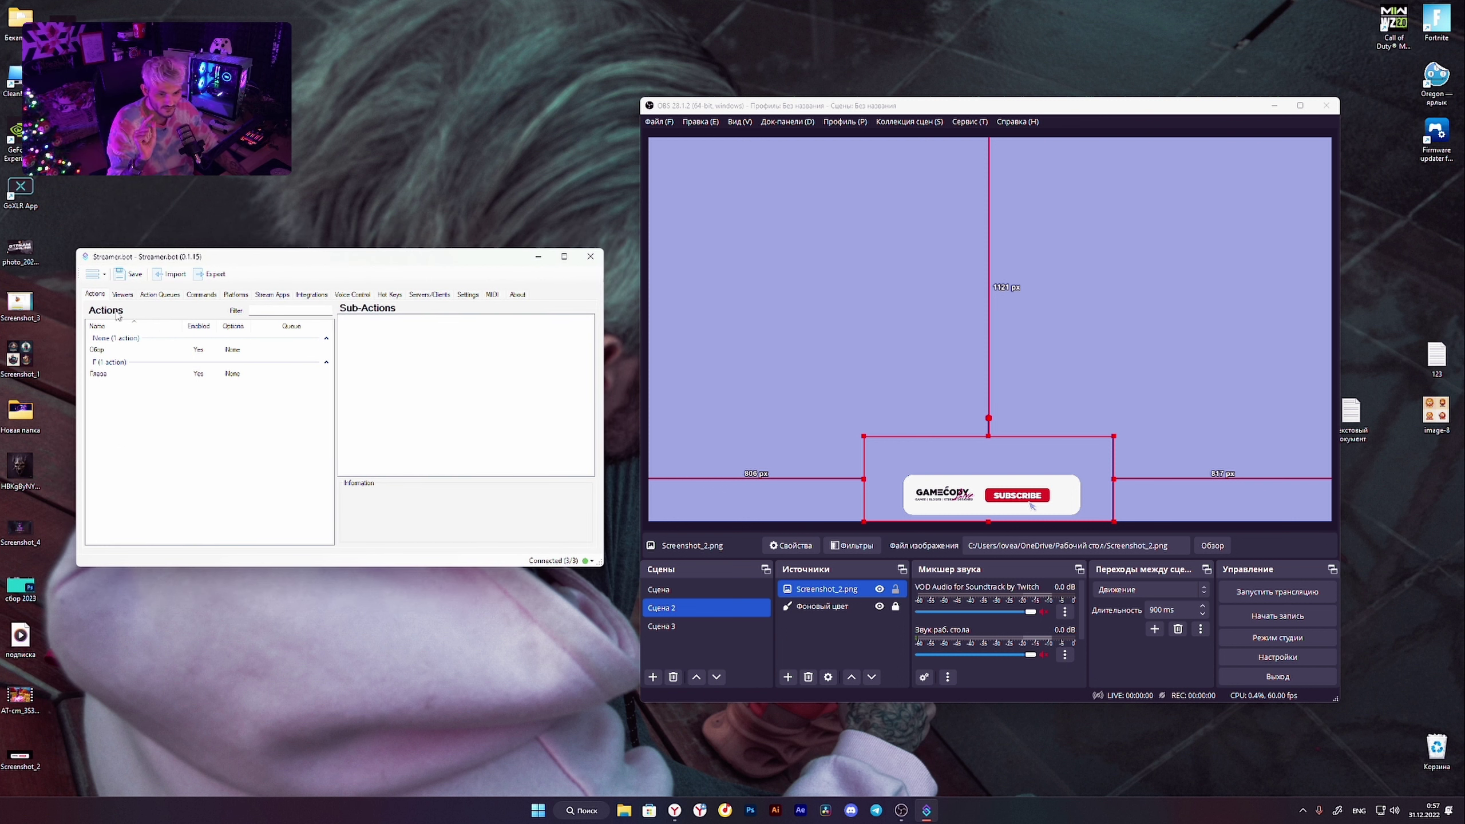
right_click(162, 460)
click(220, 463)
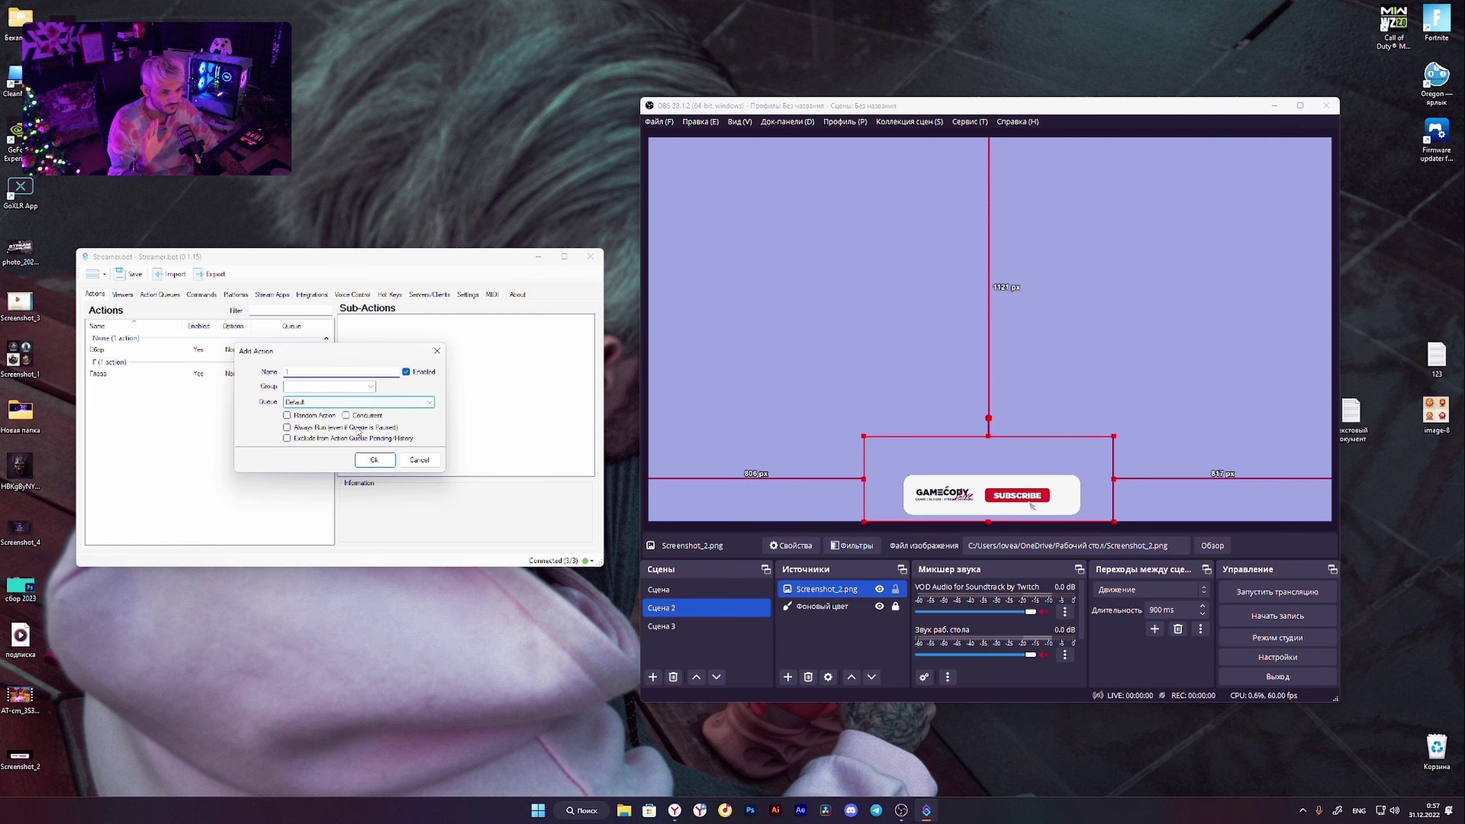
click(374, 460)
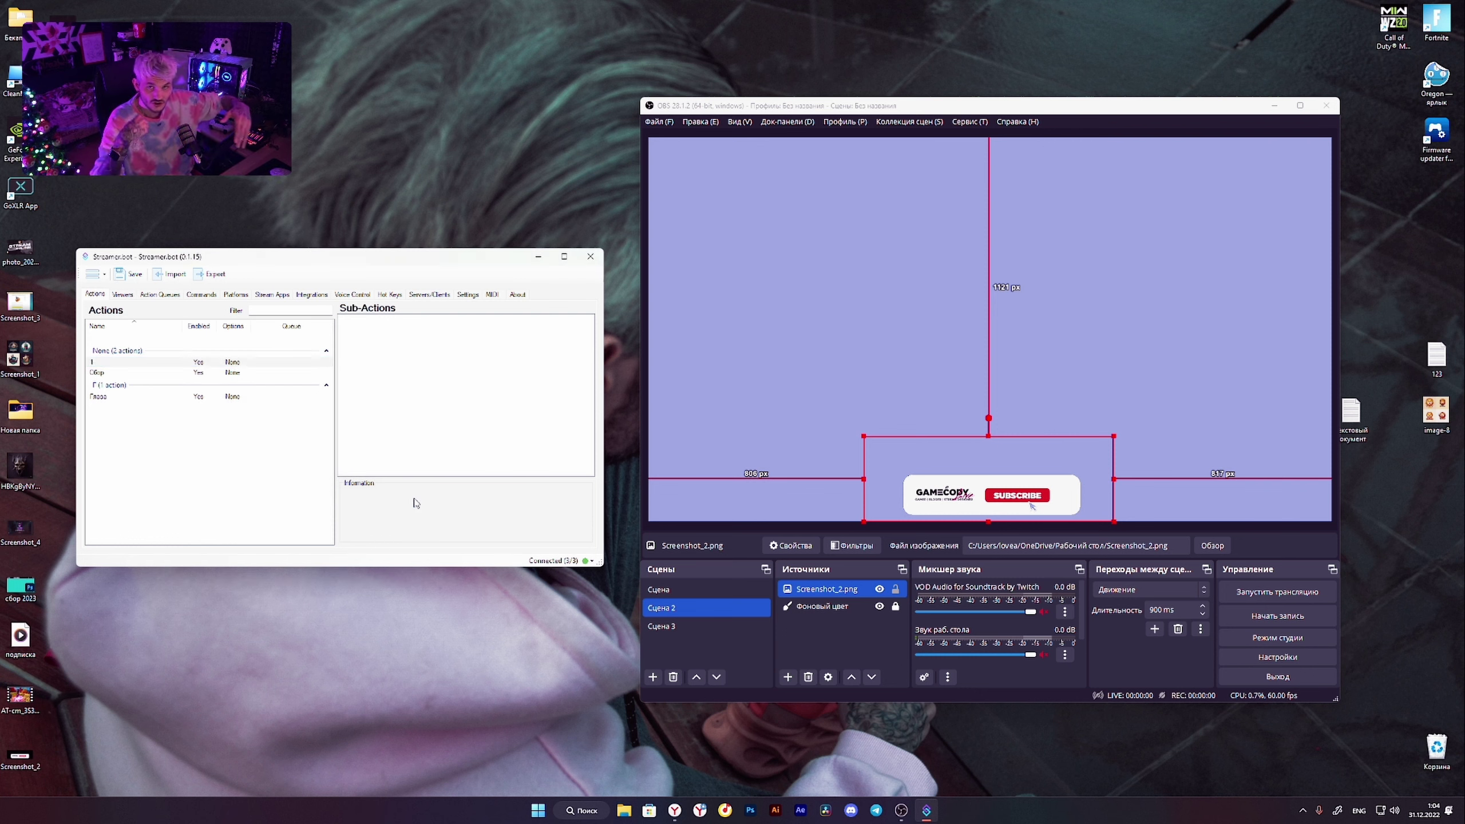
Add an OBS Set Source Visibility sub-action to action 1 for Screenshot_2.png in Сцена 2 with the state Toggle.
right_click(380, 354)
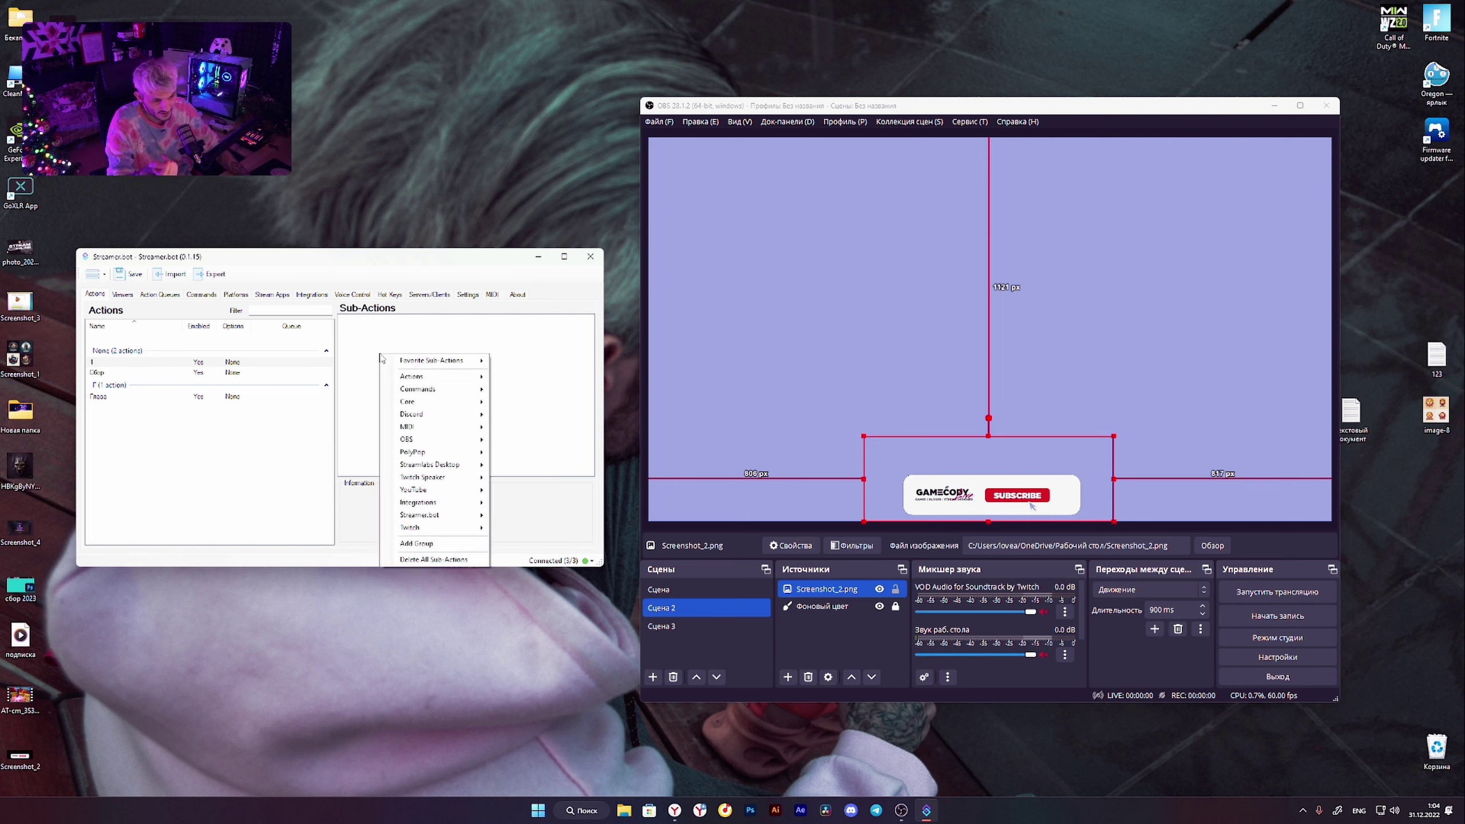
mouse_move(439, 440)
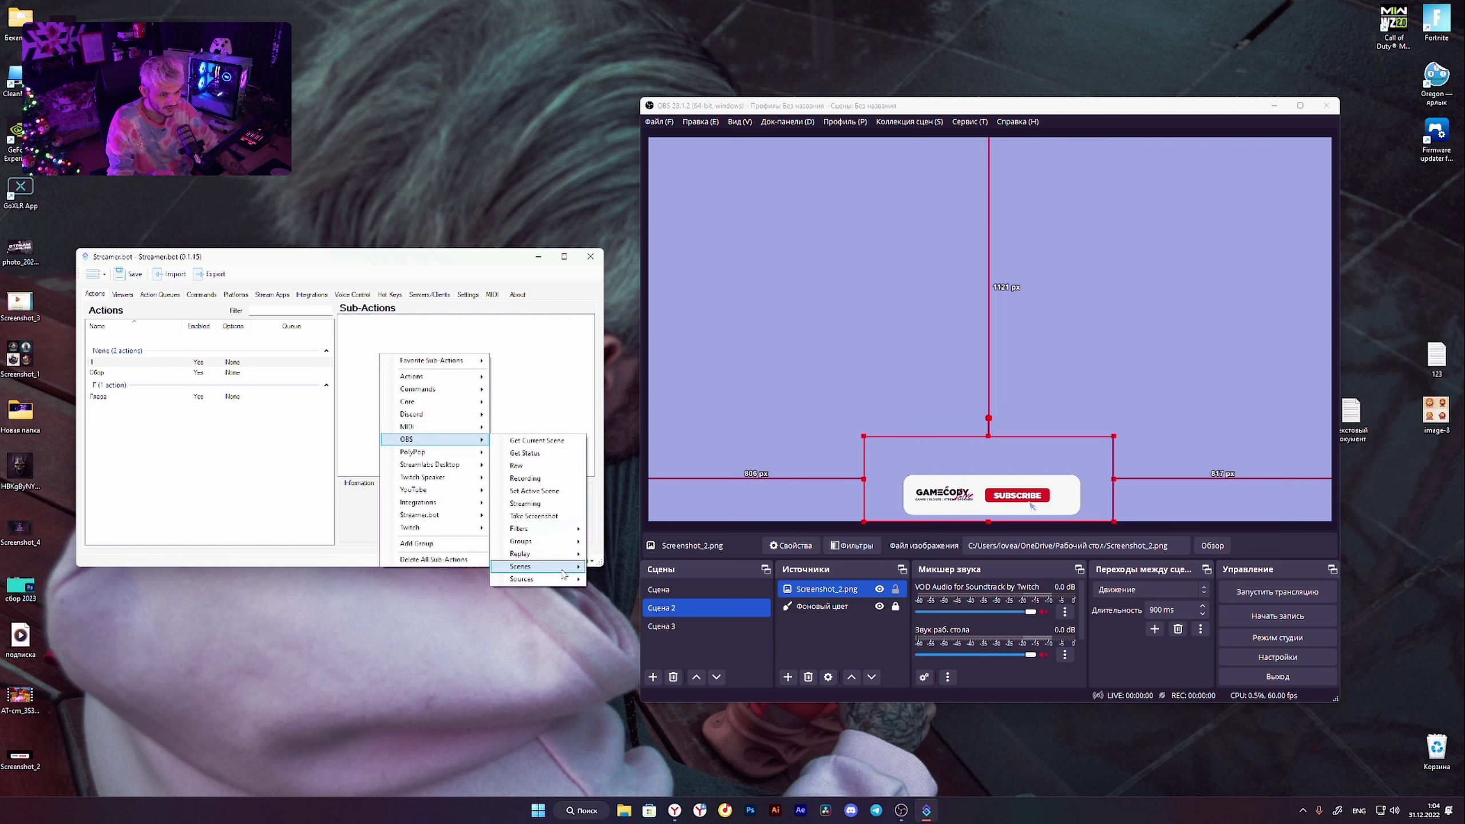
mouse_move(561, 581)
click(647, 744)
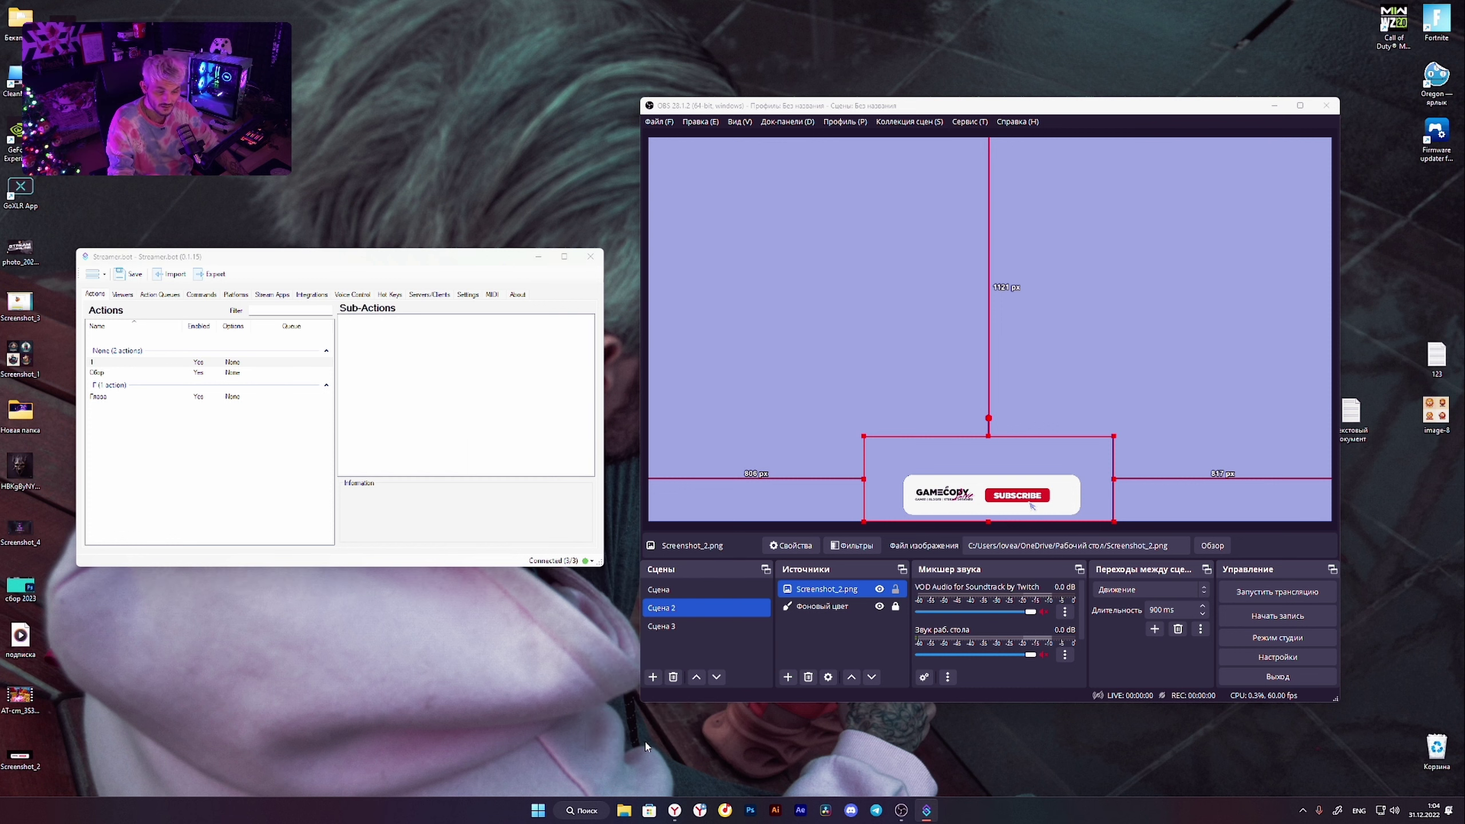
drag(324, 365, 433, 363)
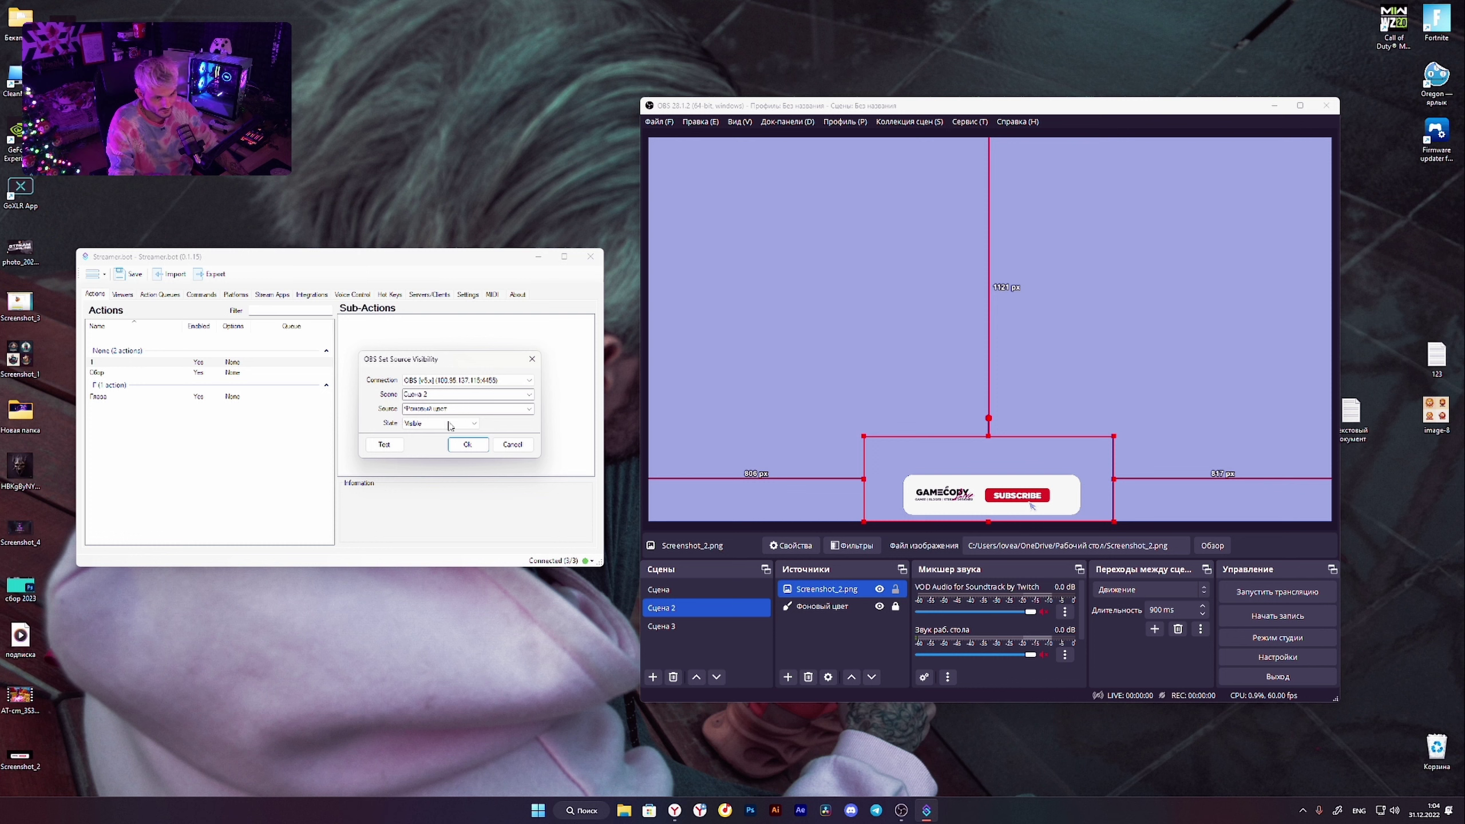
click(462, 408)
click(528, 408)
click(449, 420)
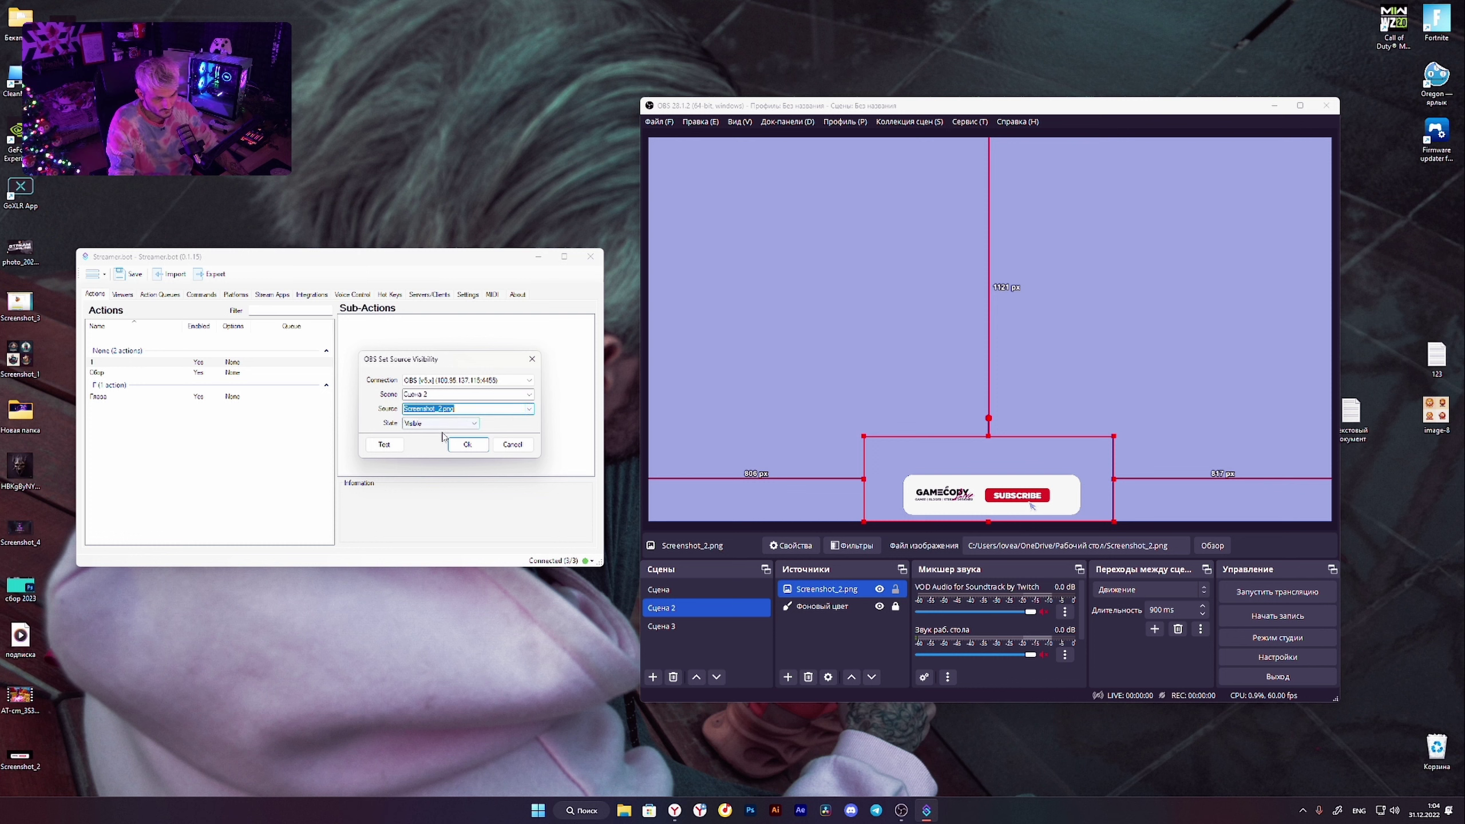
click(438, 422)
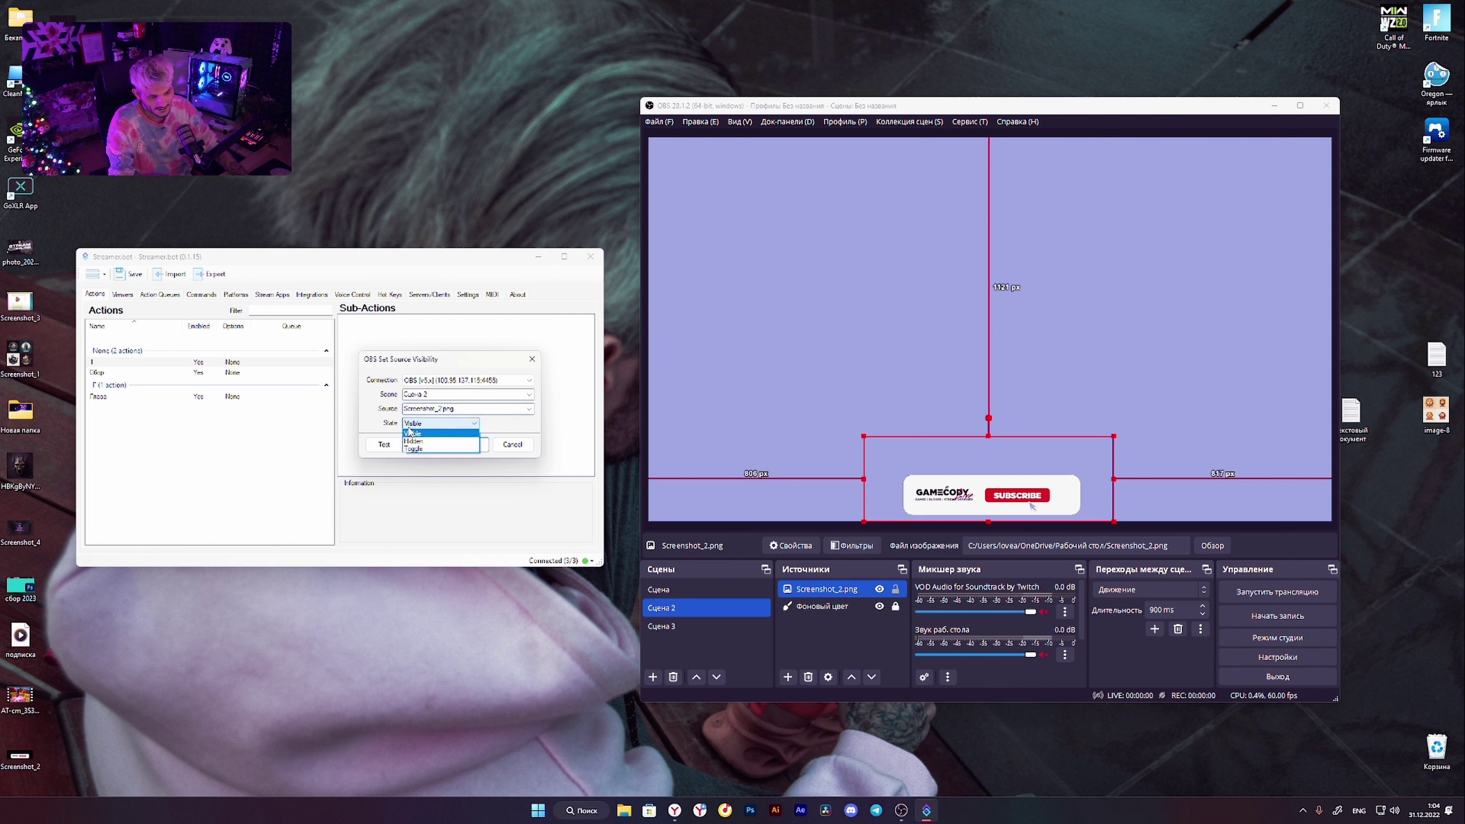
click(434, 449)
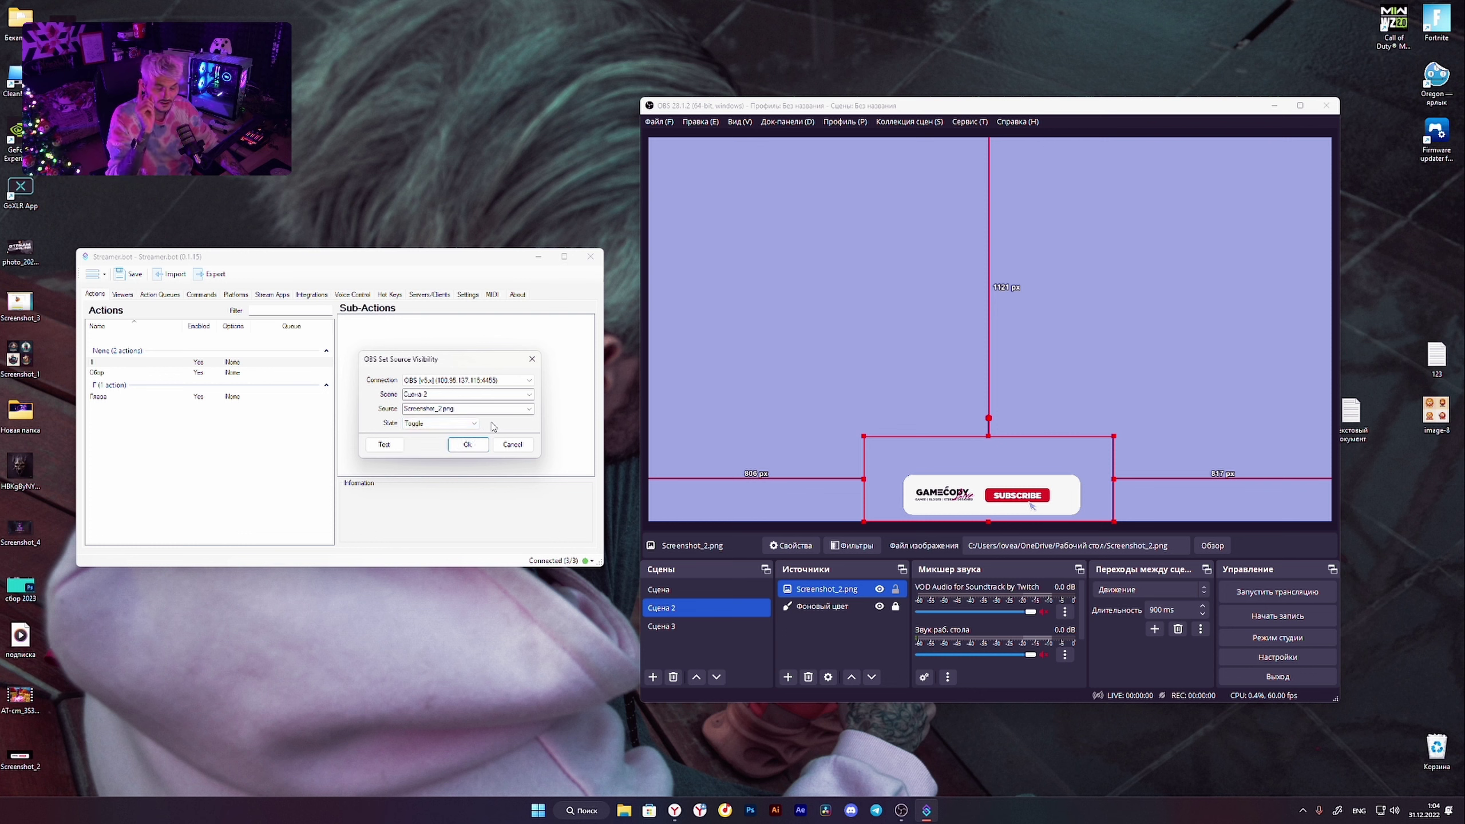
Test the visibility toggle twice and save the sub-action.
click(393, 449)
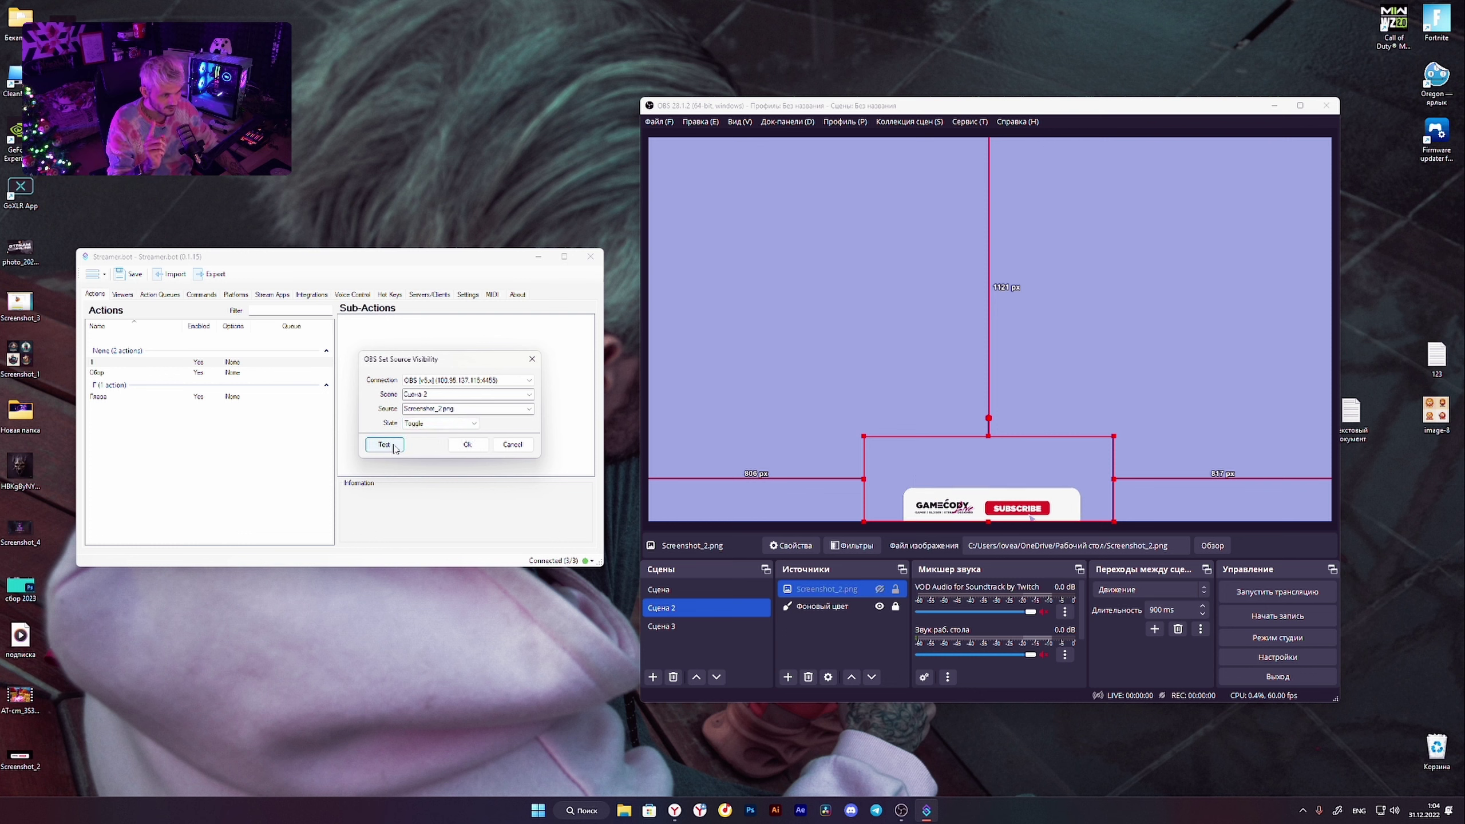
click(384, 444)
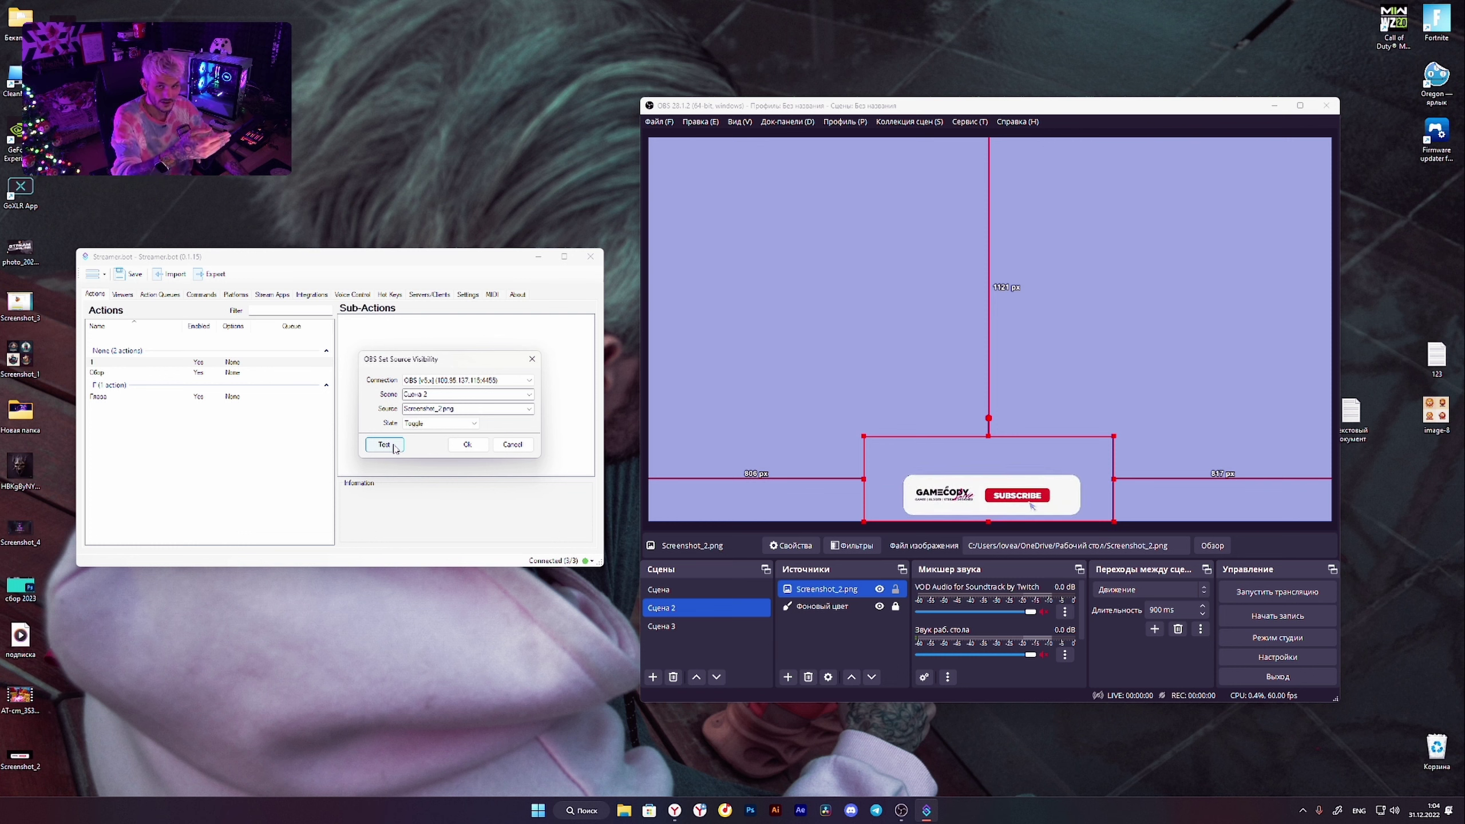
click(464, 445)
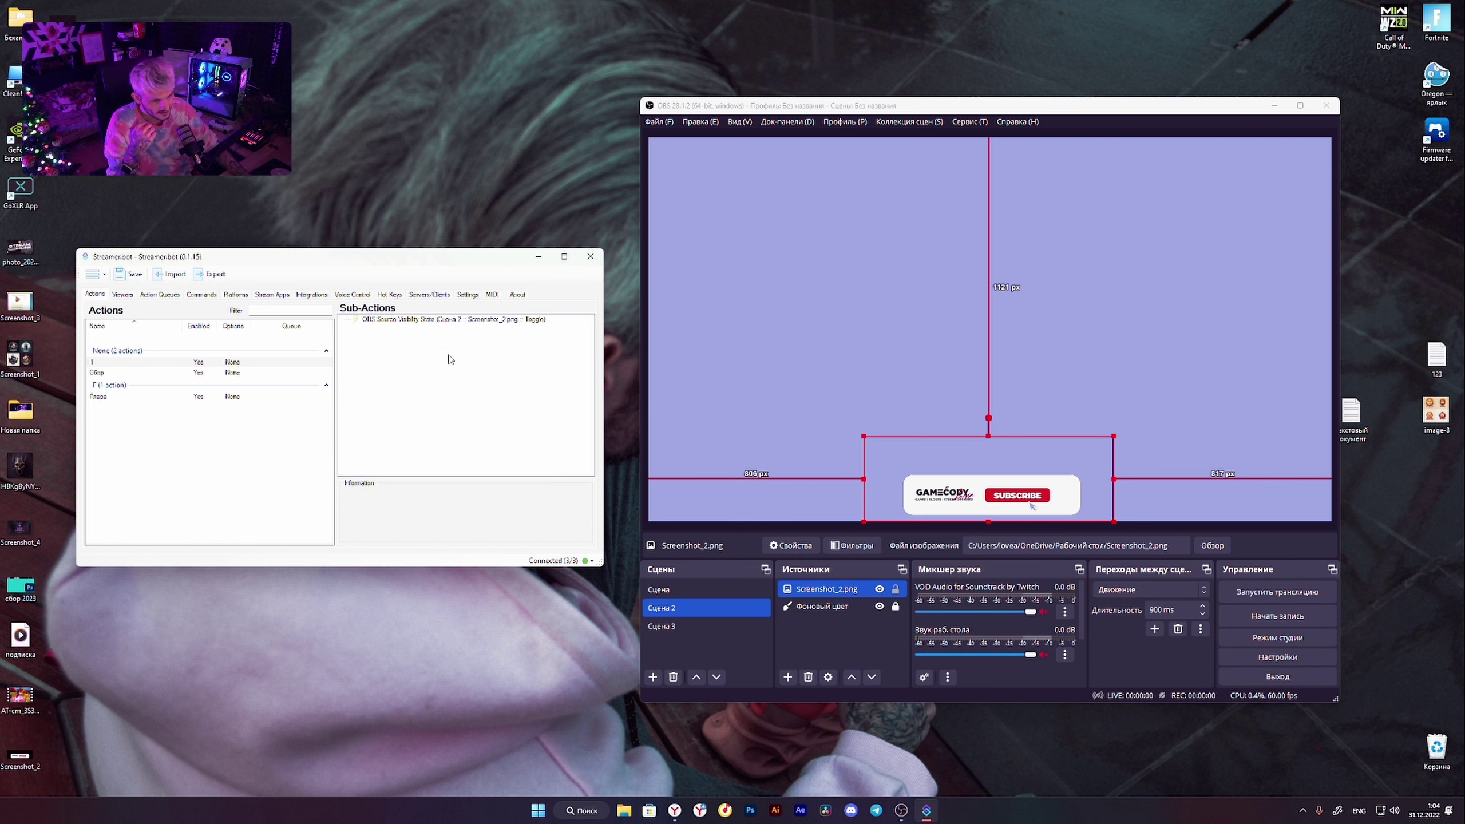
Add a Core Delay sub-action of 15000 ms after the visibility toggle.
right_click(450, 375)
mouse_move(490, 425)
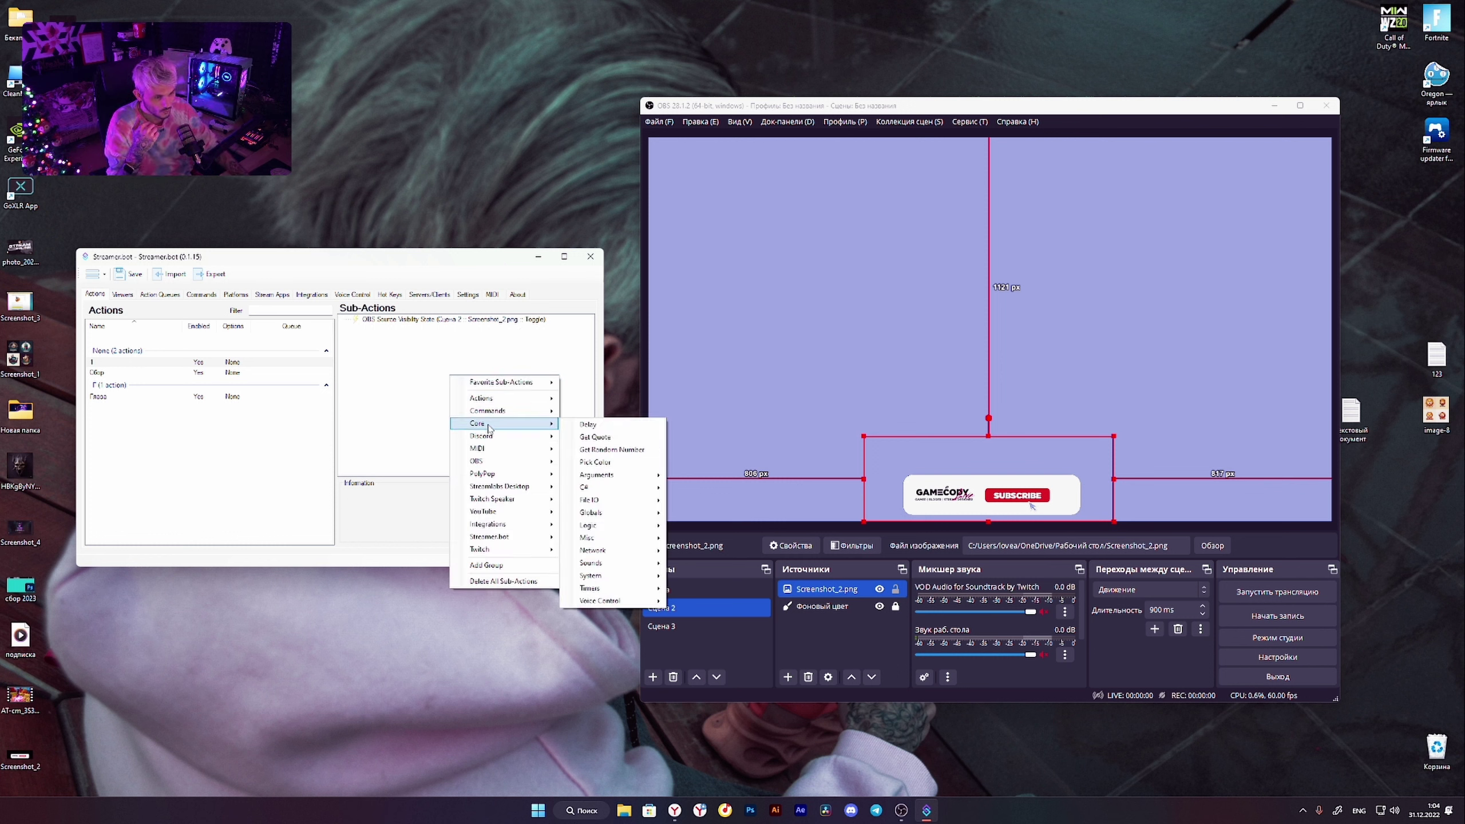
click(594, 474)
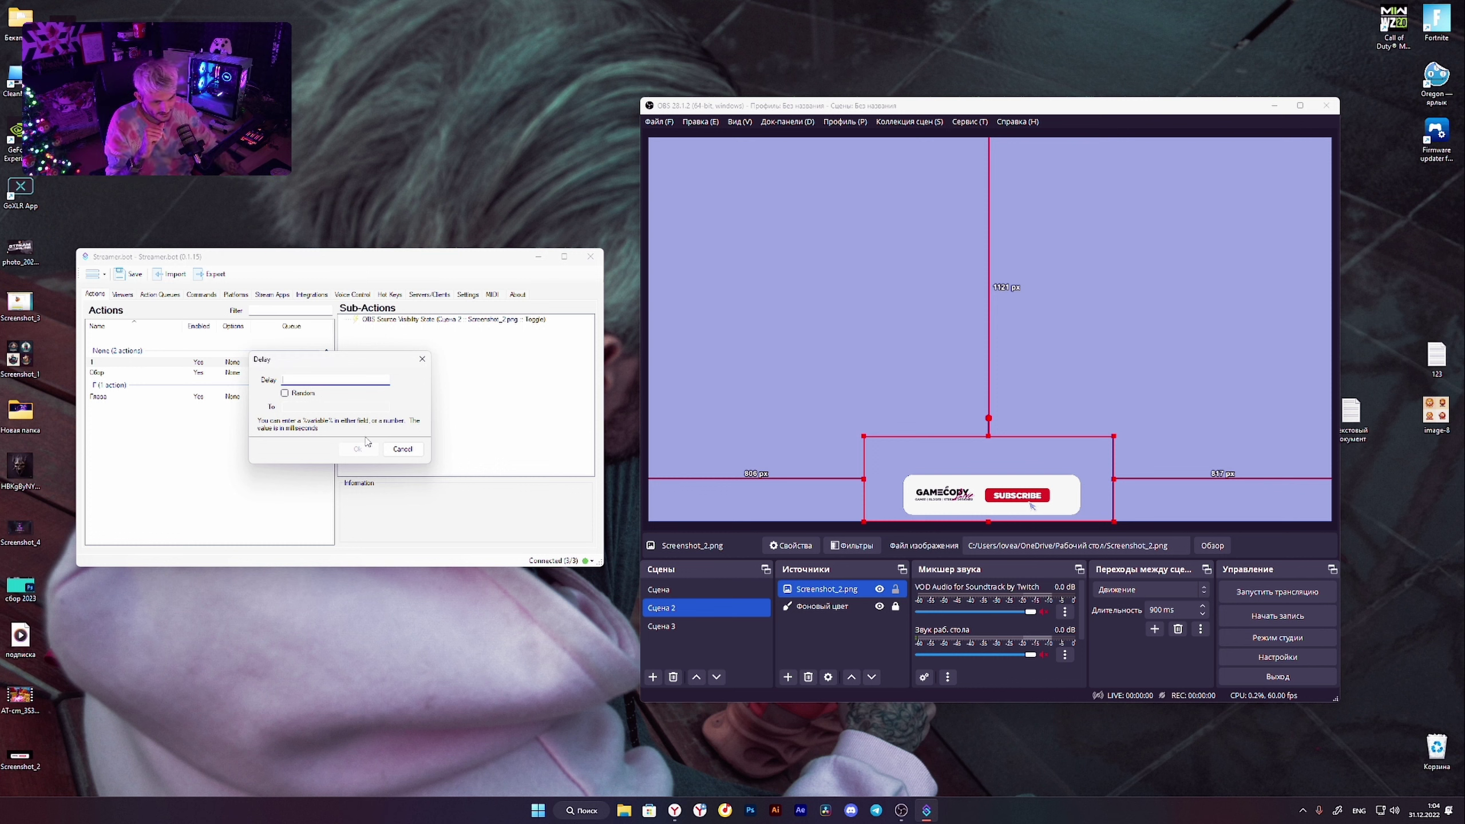
text(150000)
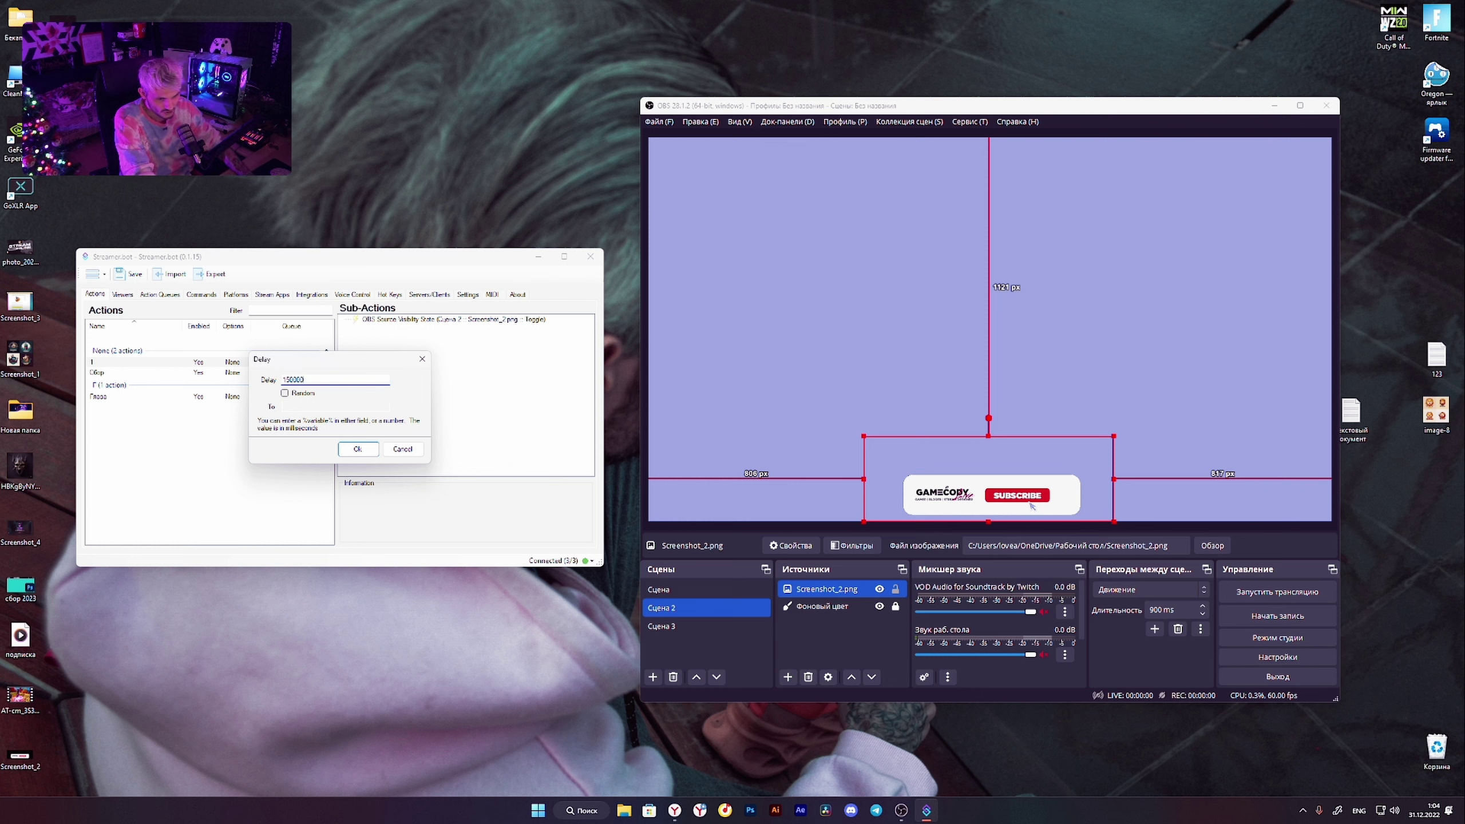
key(BackSpace)
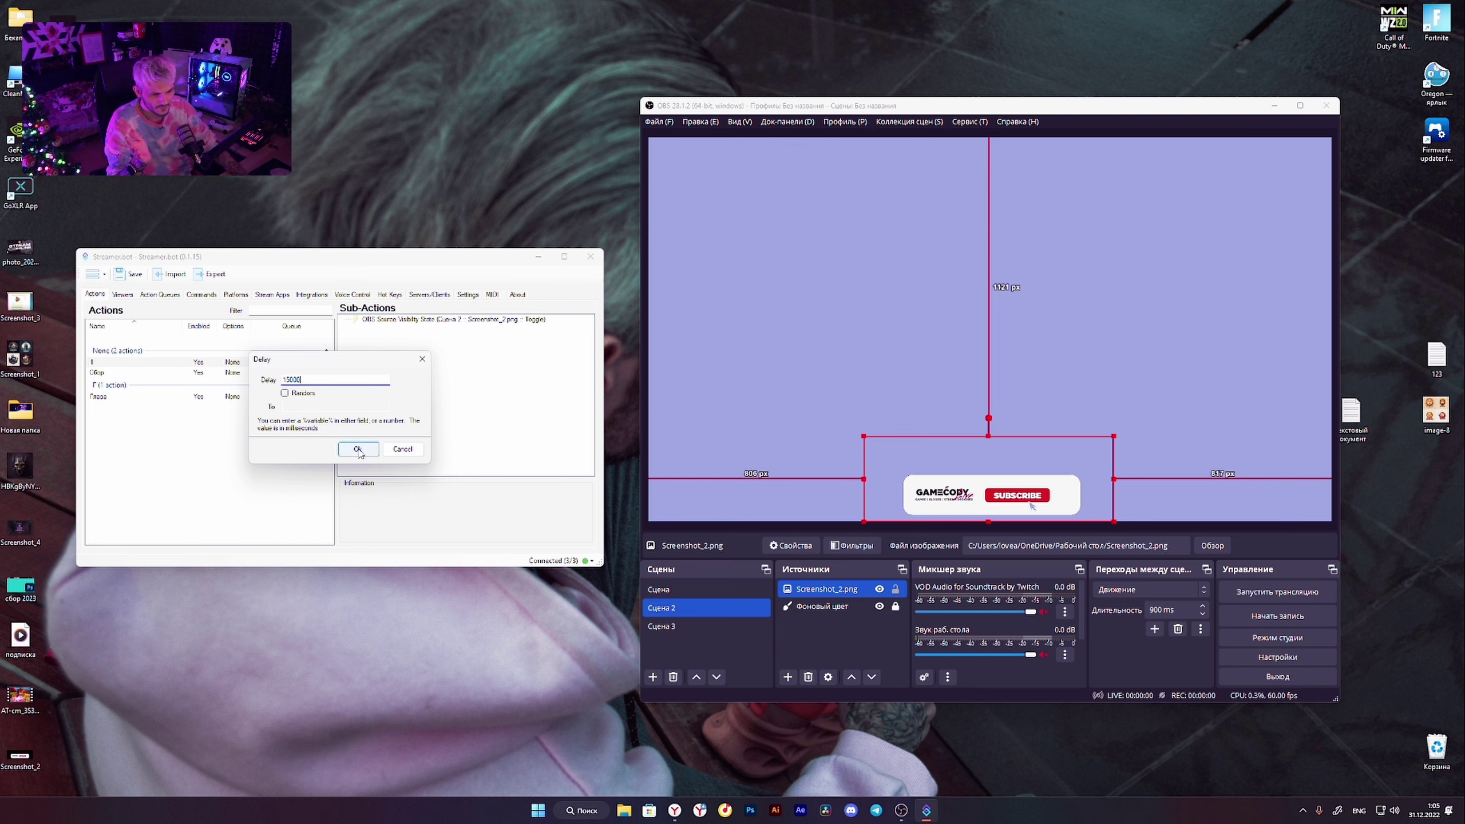
click(357, 450)
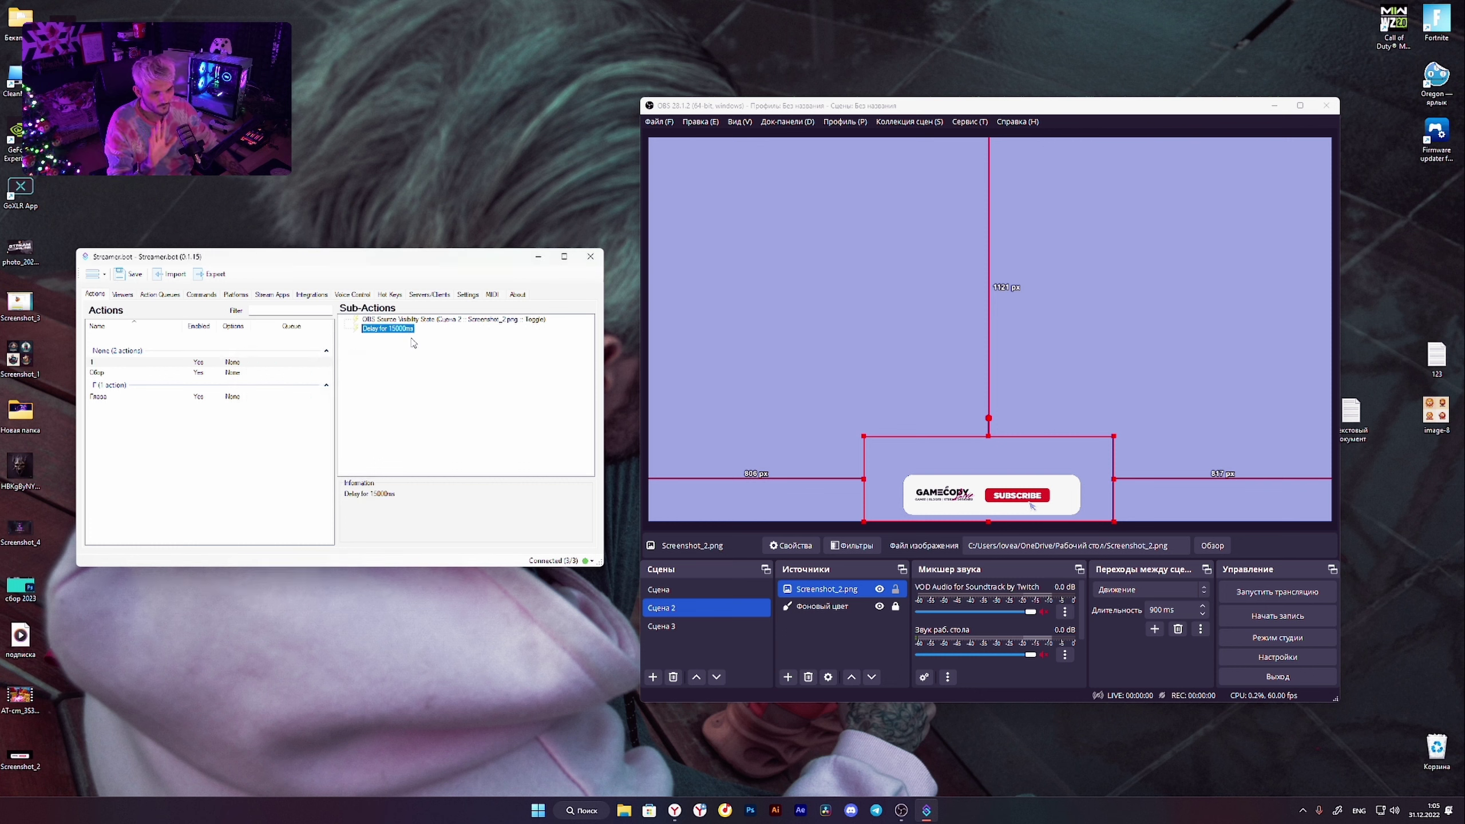
Copy the Screenshot_2.png visibility toggle sub-action and paste it after the delay.
click(393, 320)
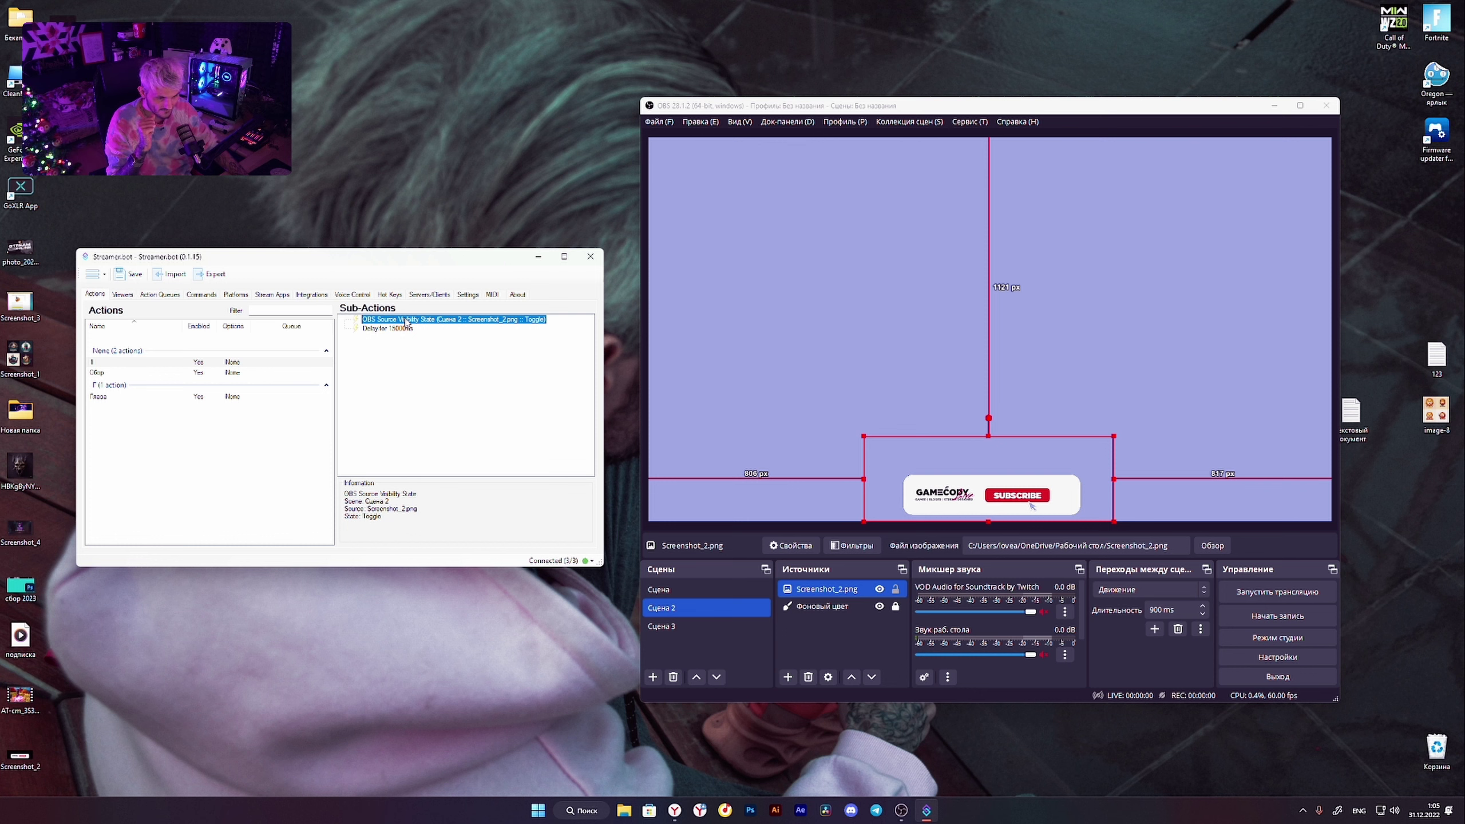
right_click(406, 322)
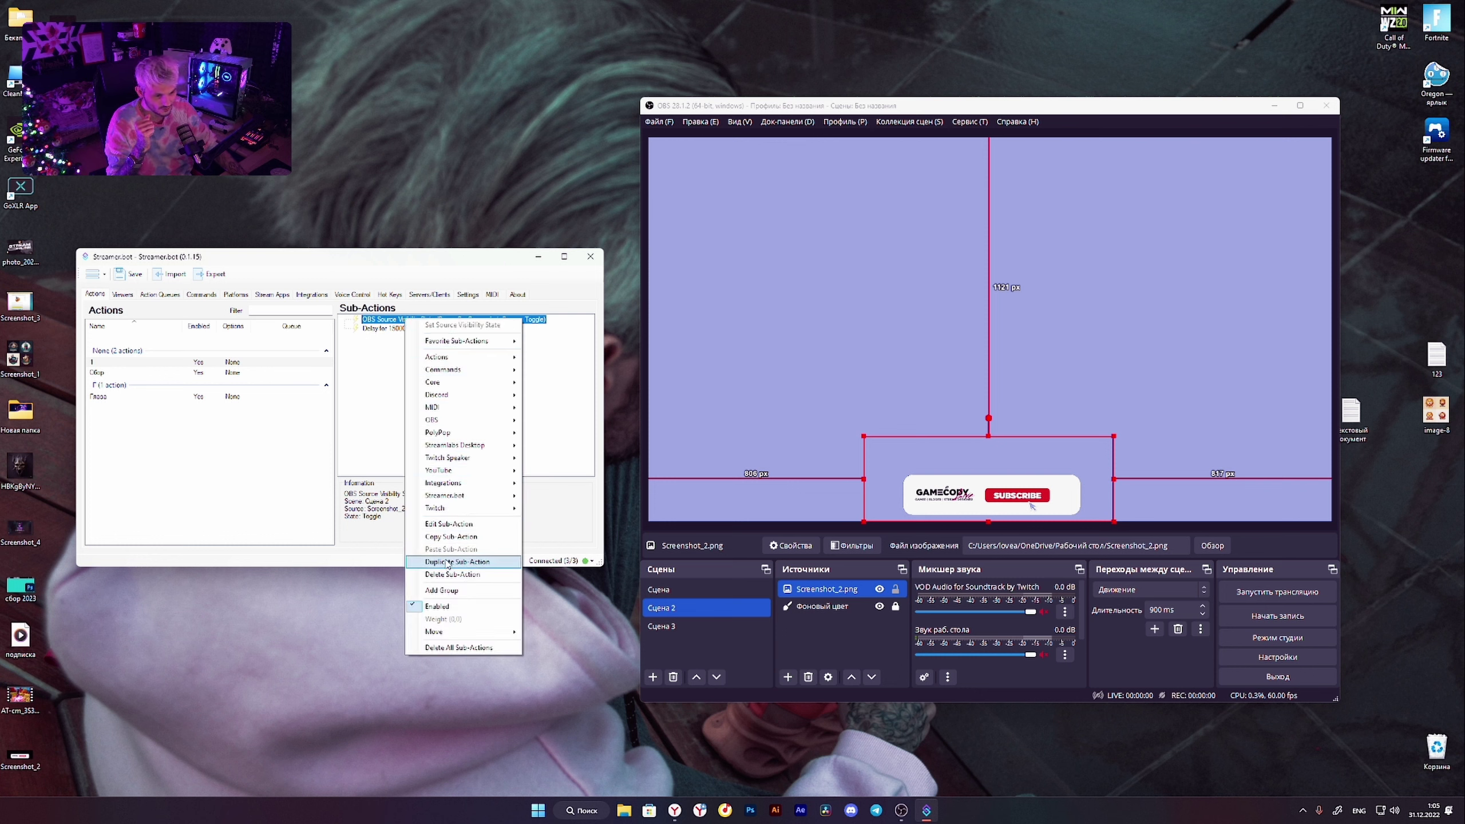
click(448, 538)
click(437, 468)
Test the pasted visibility toggle by hiding Screenshot_2.png and showing it again in OBS.
double_click(415, 337)
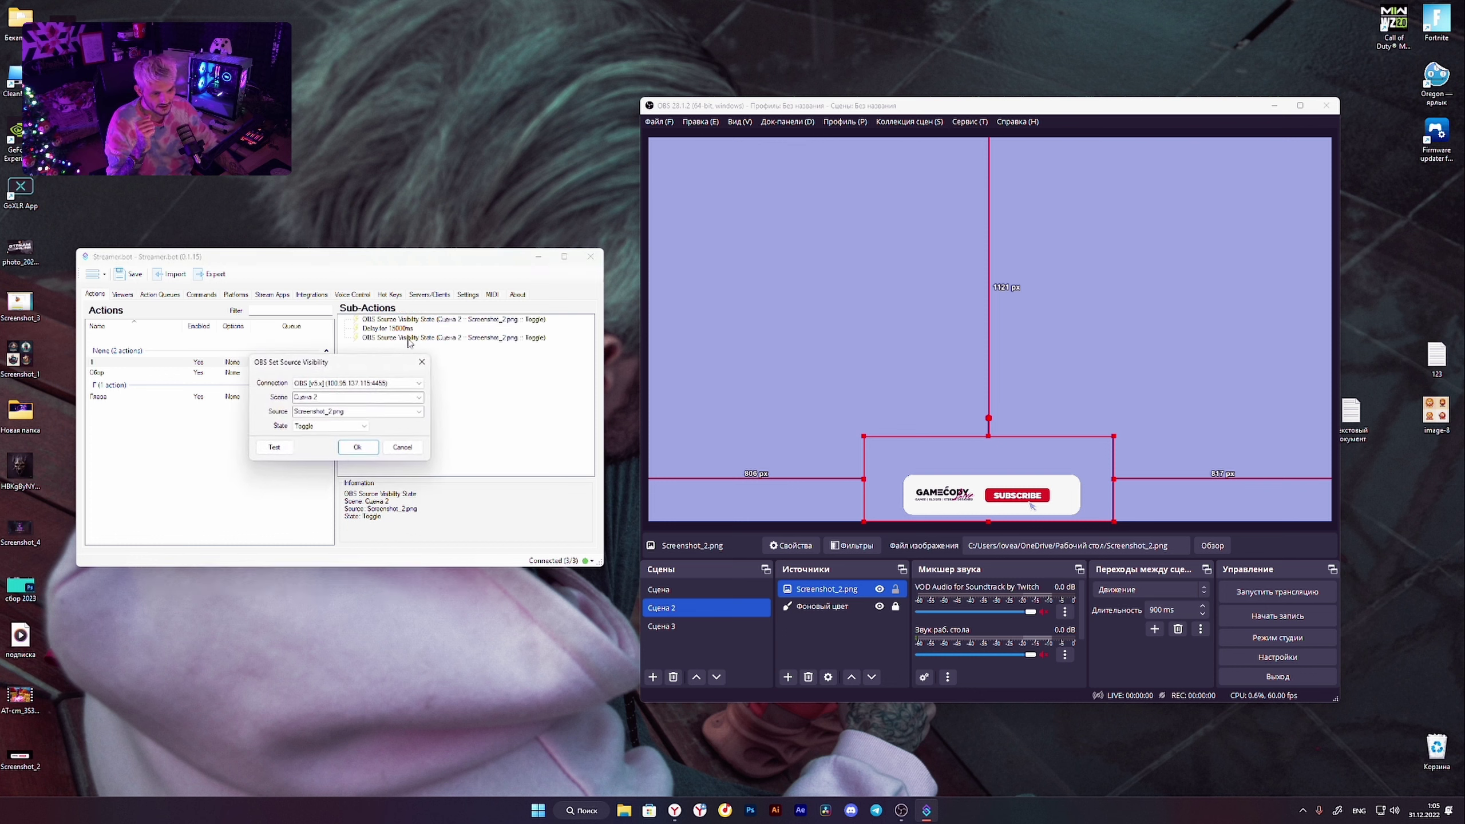
click(275, 448)
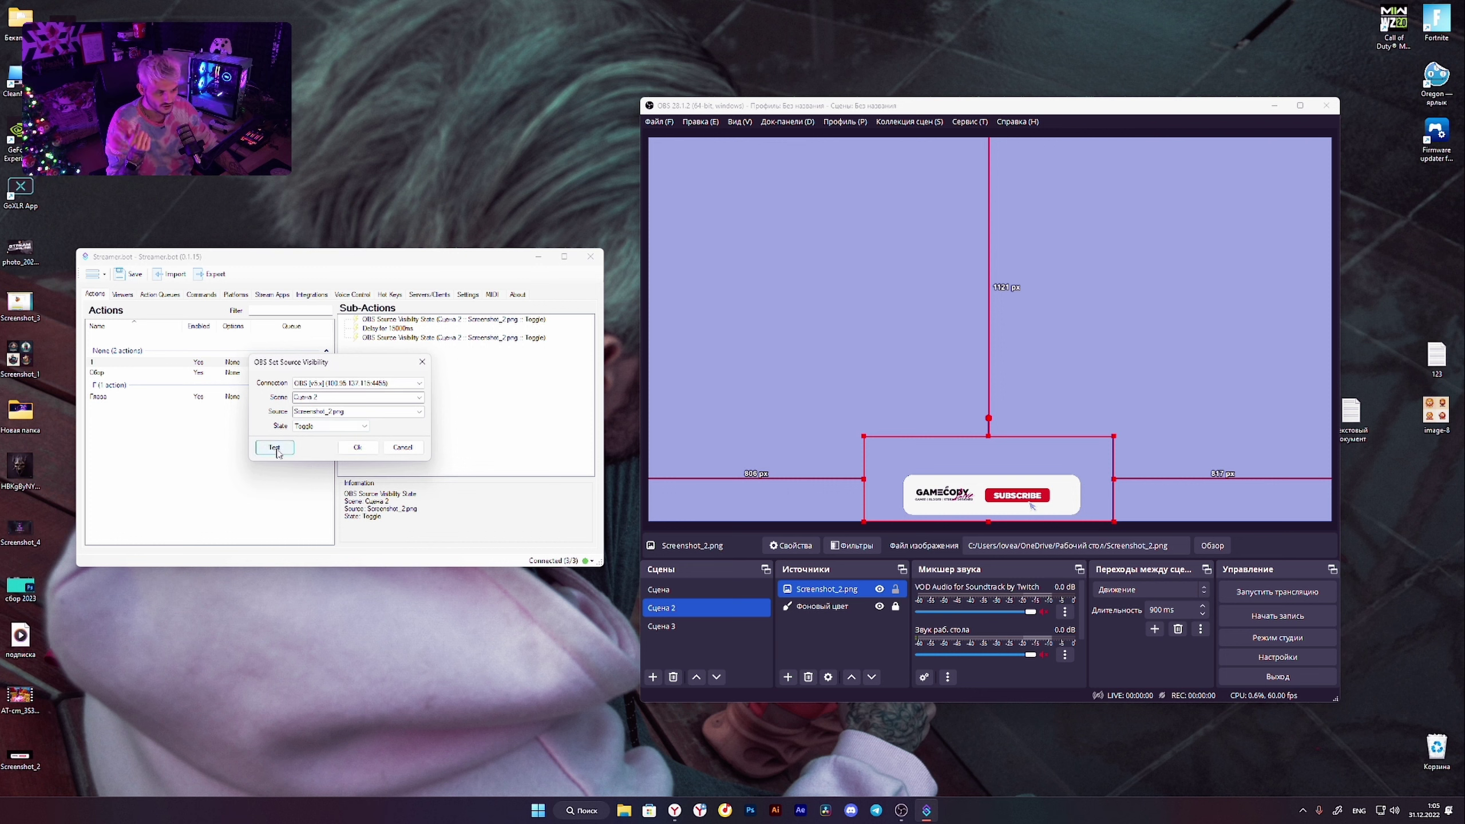
click(357, 448)
click(395, 320)
click(397, 327)
double_click(416, 337)
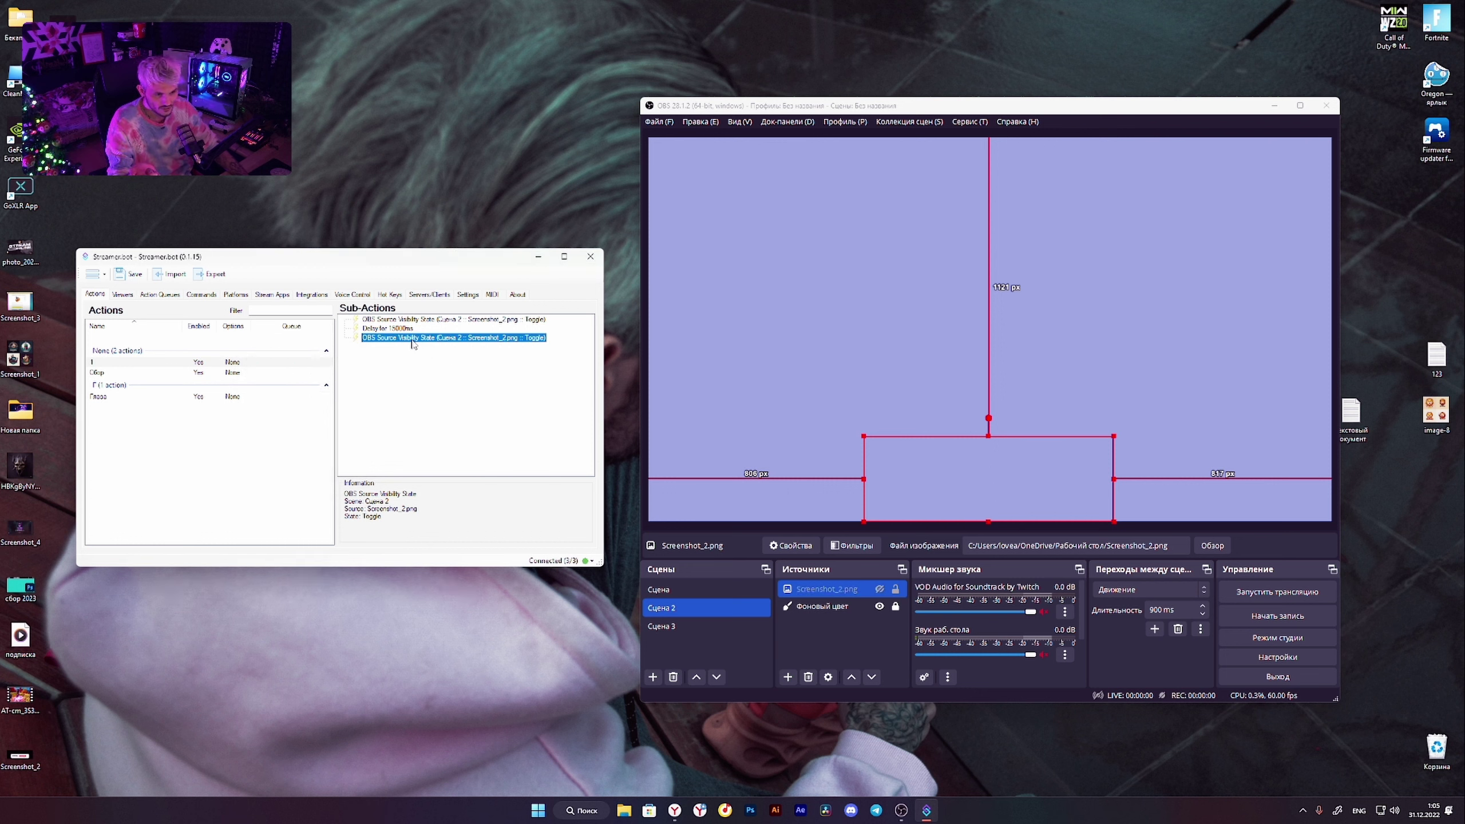
click(275, 448)
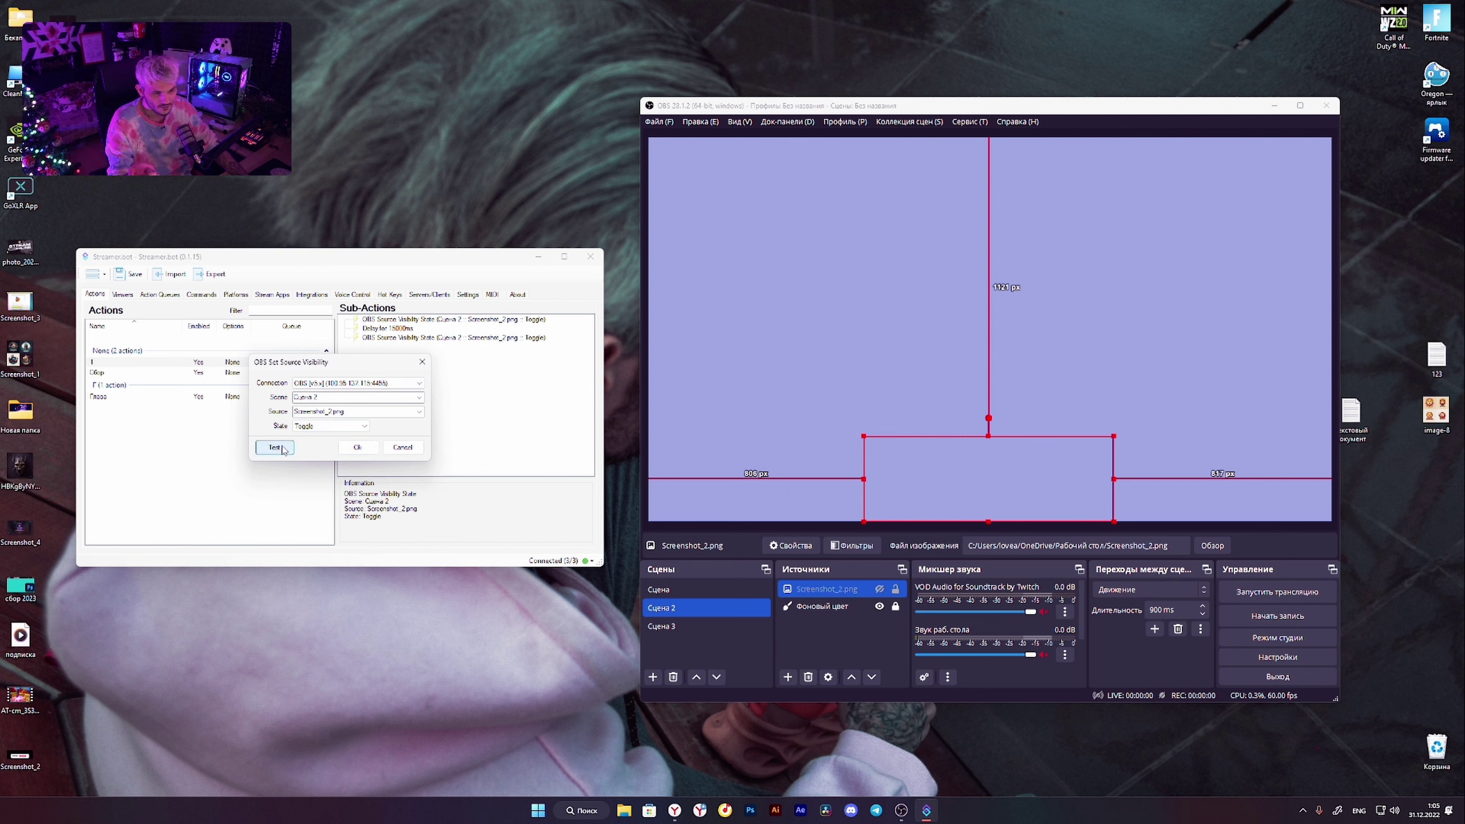
click(356, 448)
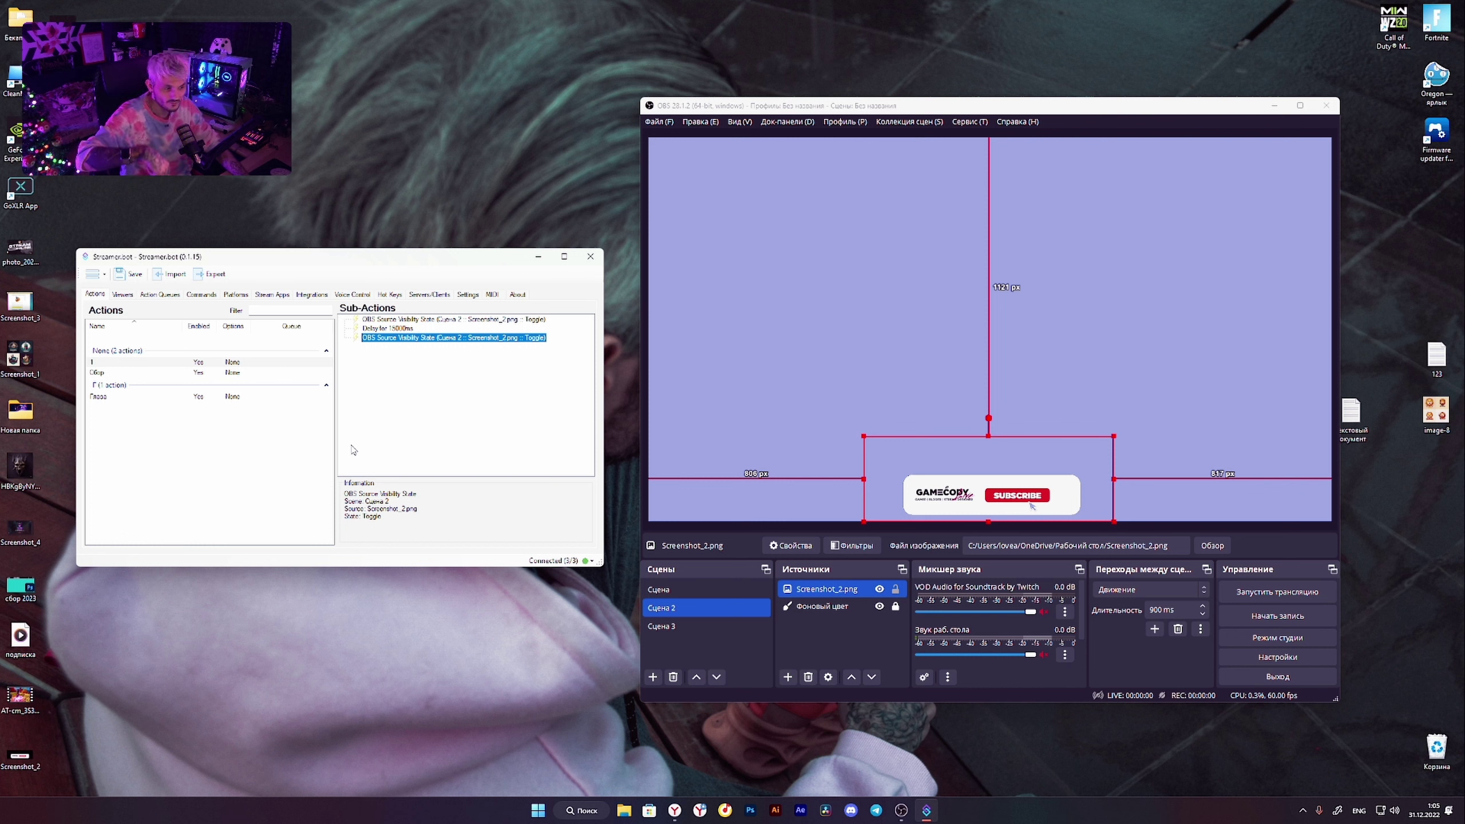
Create an enabled, repeating timed action named 12324 with an interval of 20 seconds.
click(412, 320)
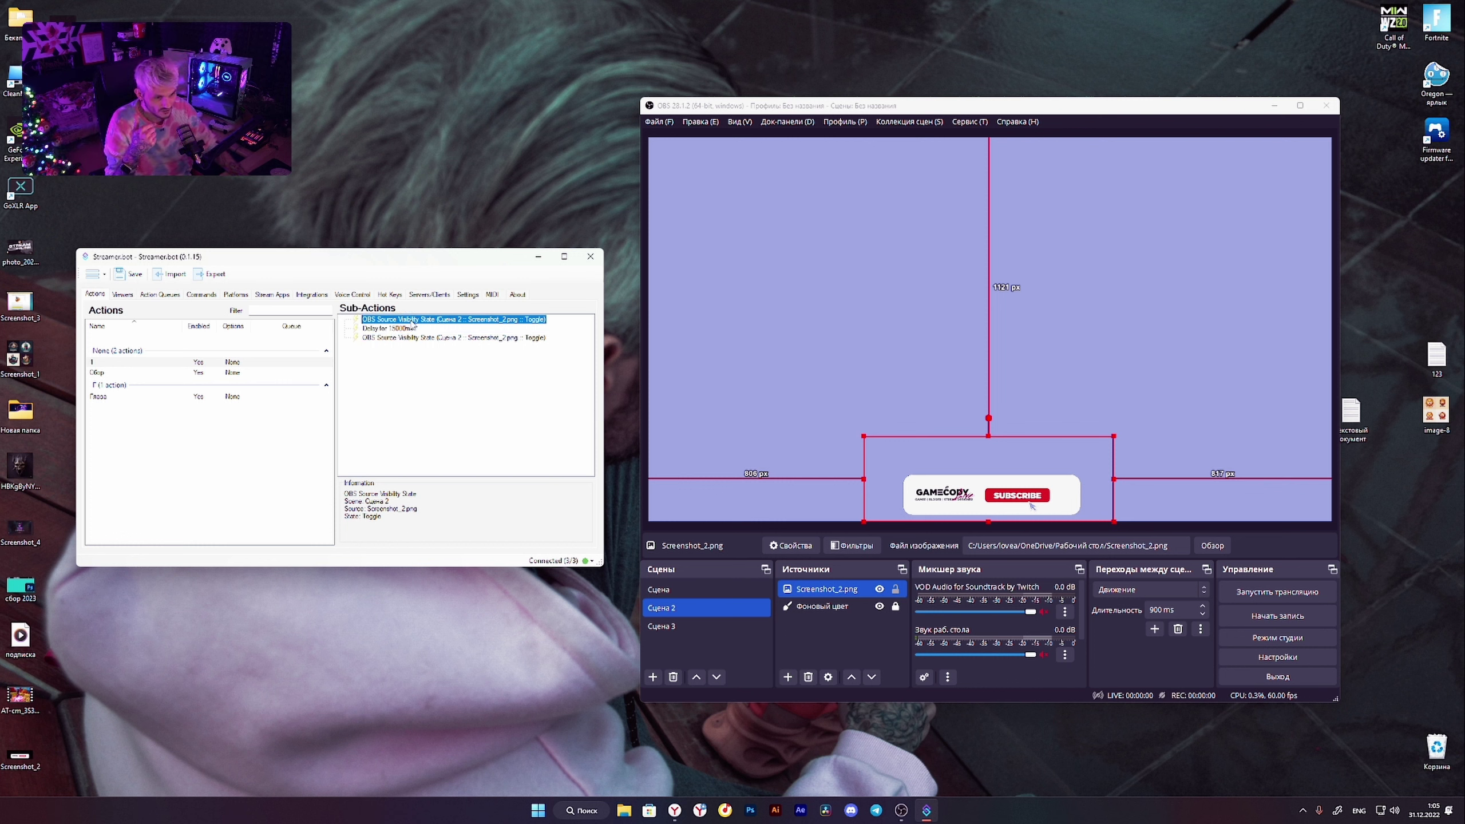
click(468, 294)
click(272, 310)
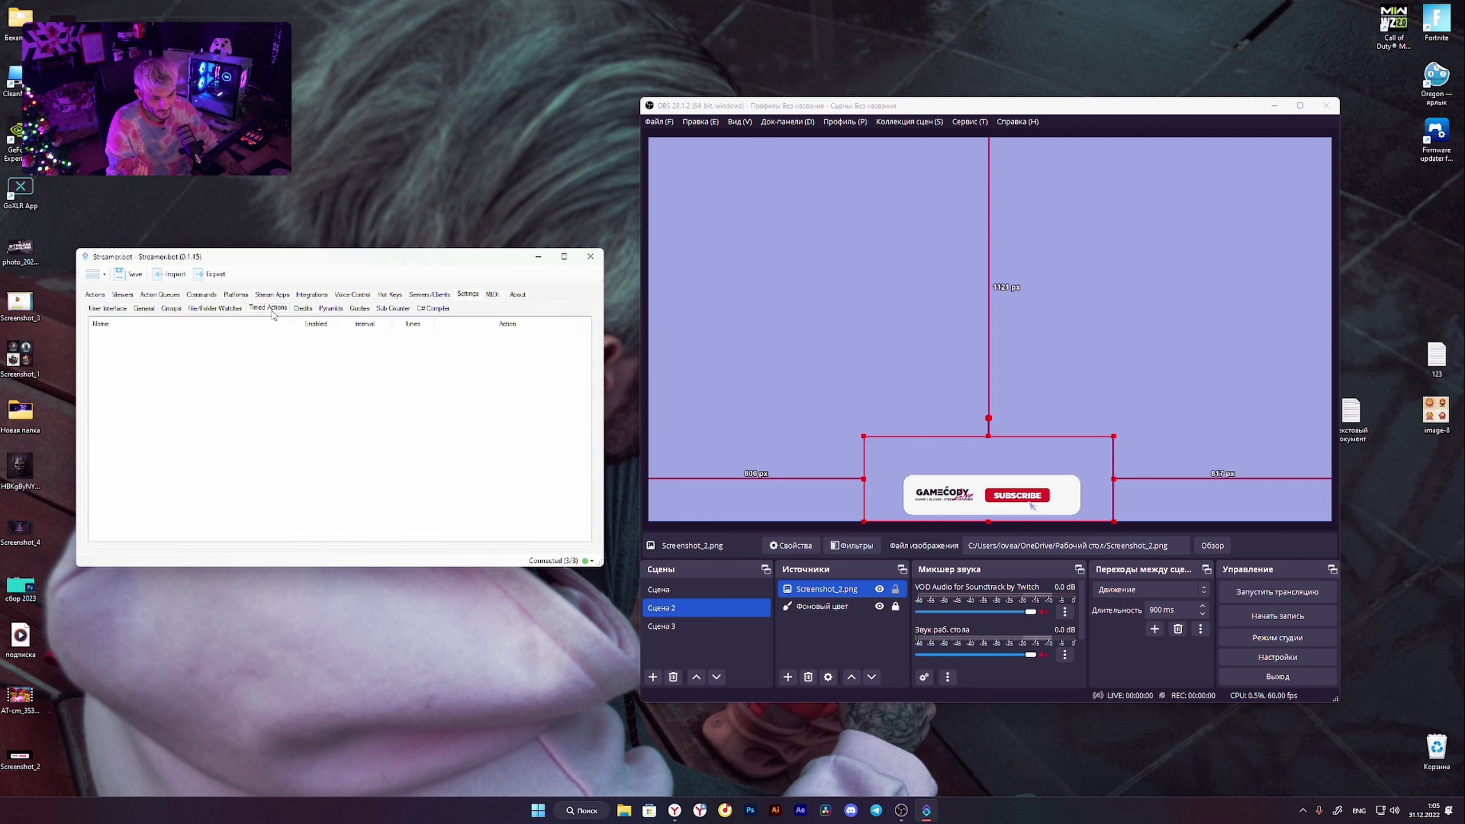
right_click(266, 424)
click(286, 430)
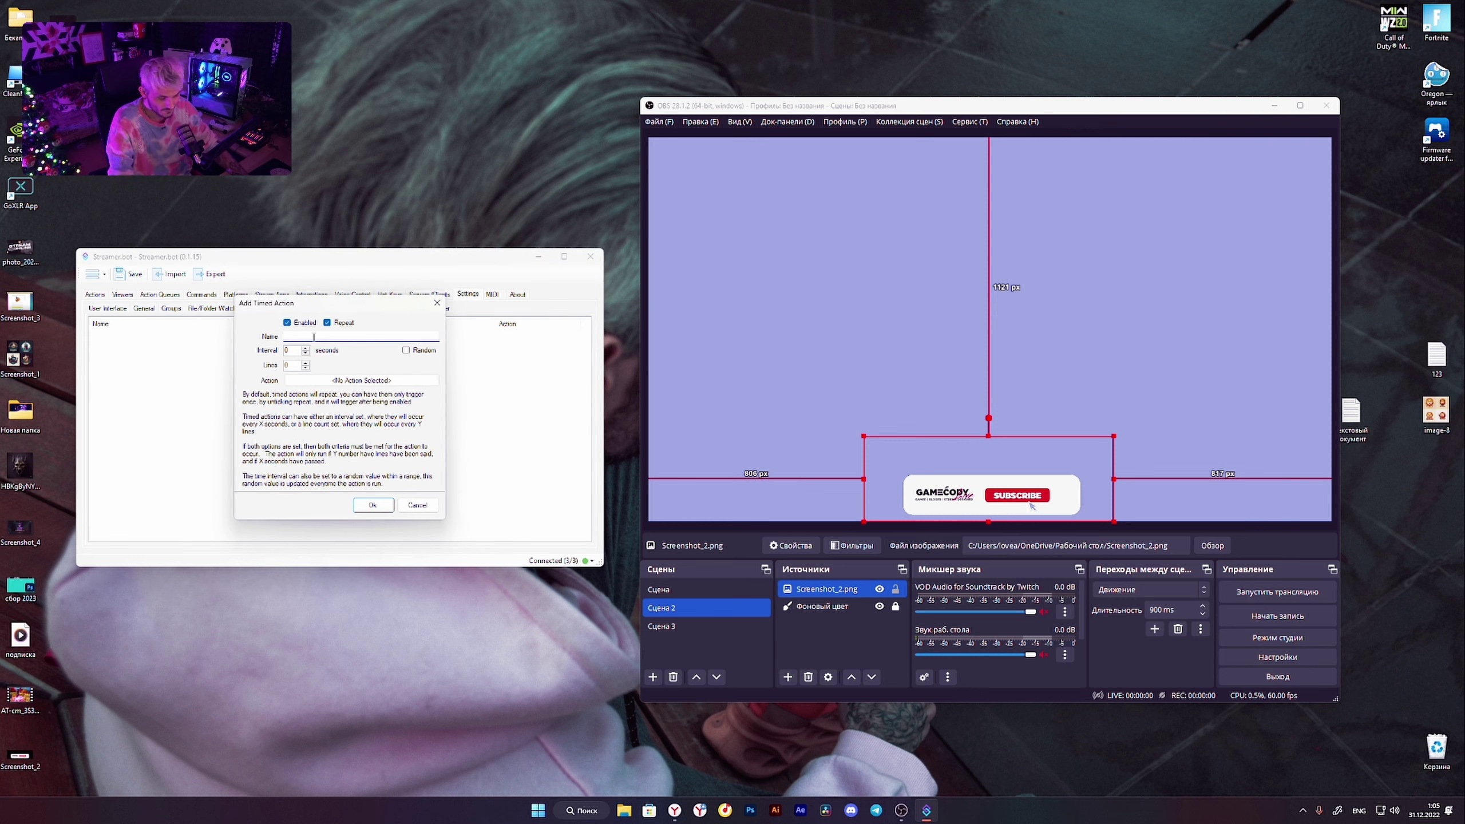
text(12324)
key(Tab)
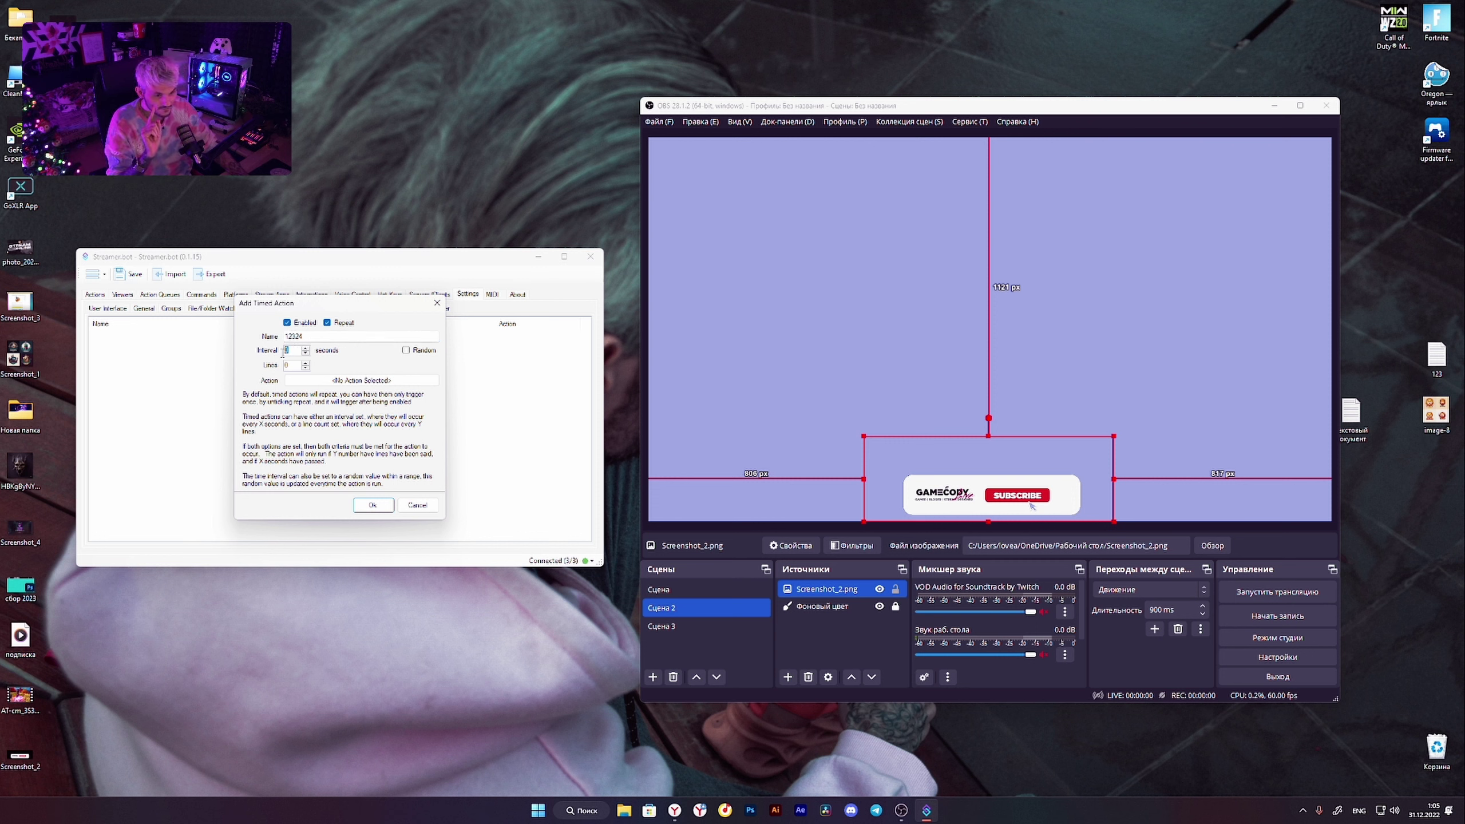
text(20)
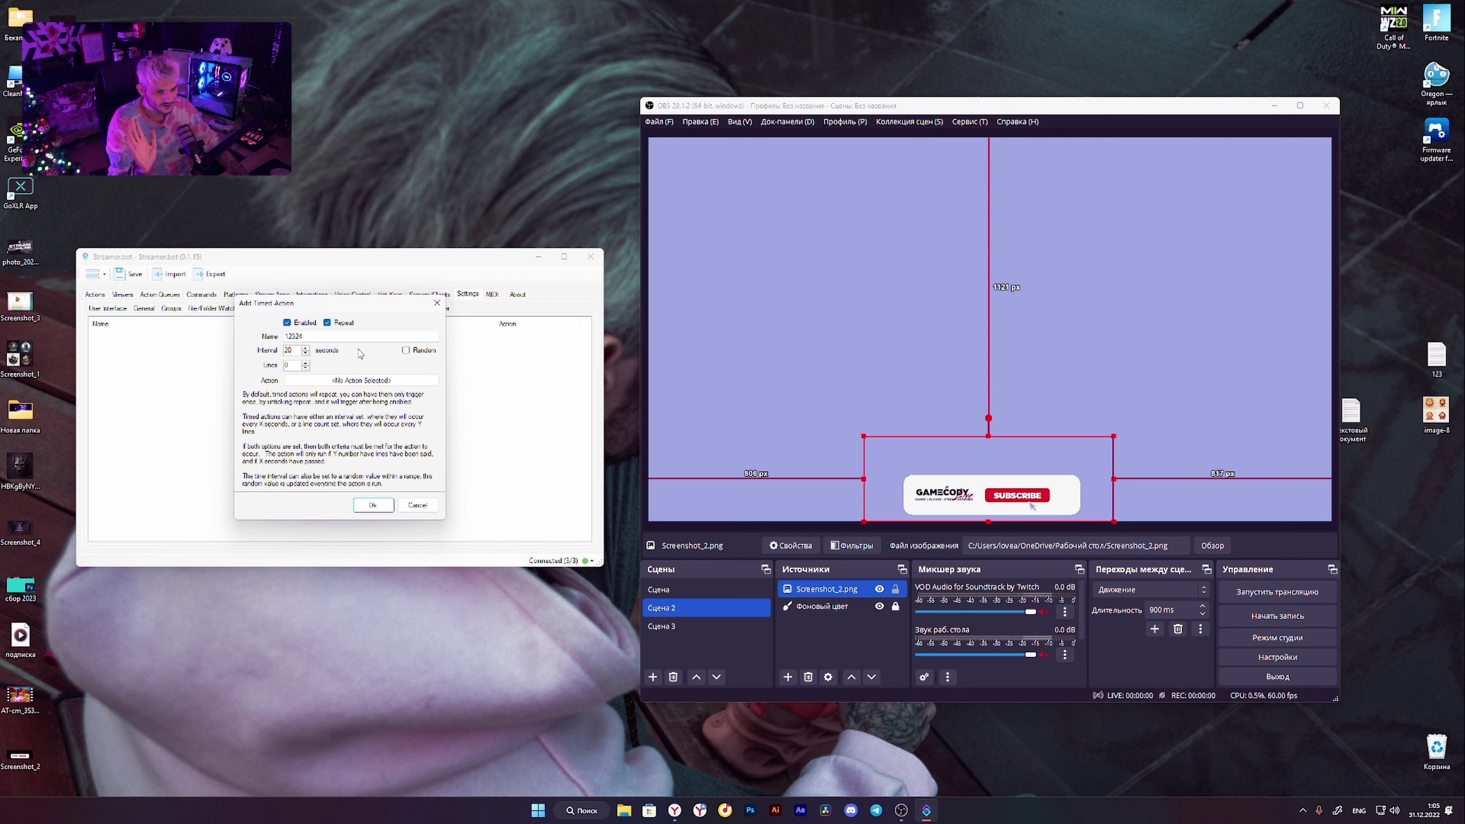
Assign action 1 to the timed action and save it.
click(346, 381)
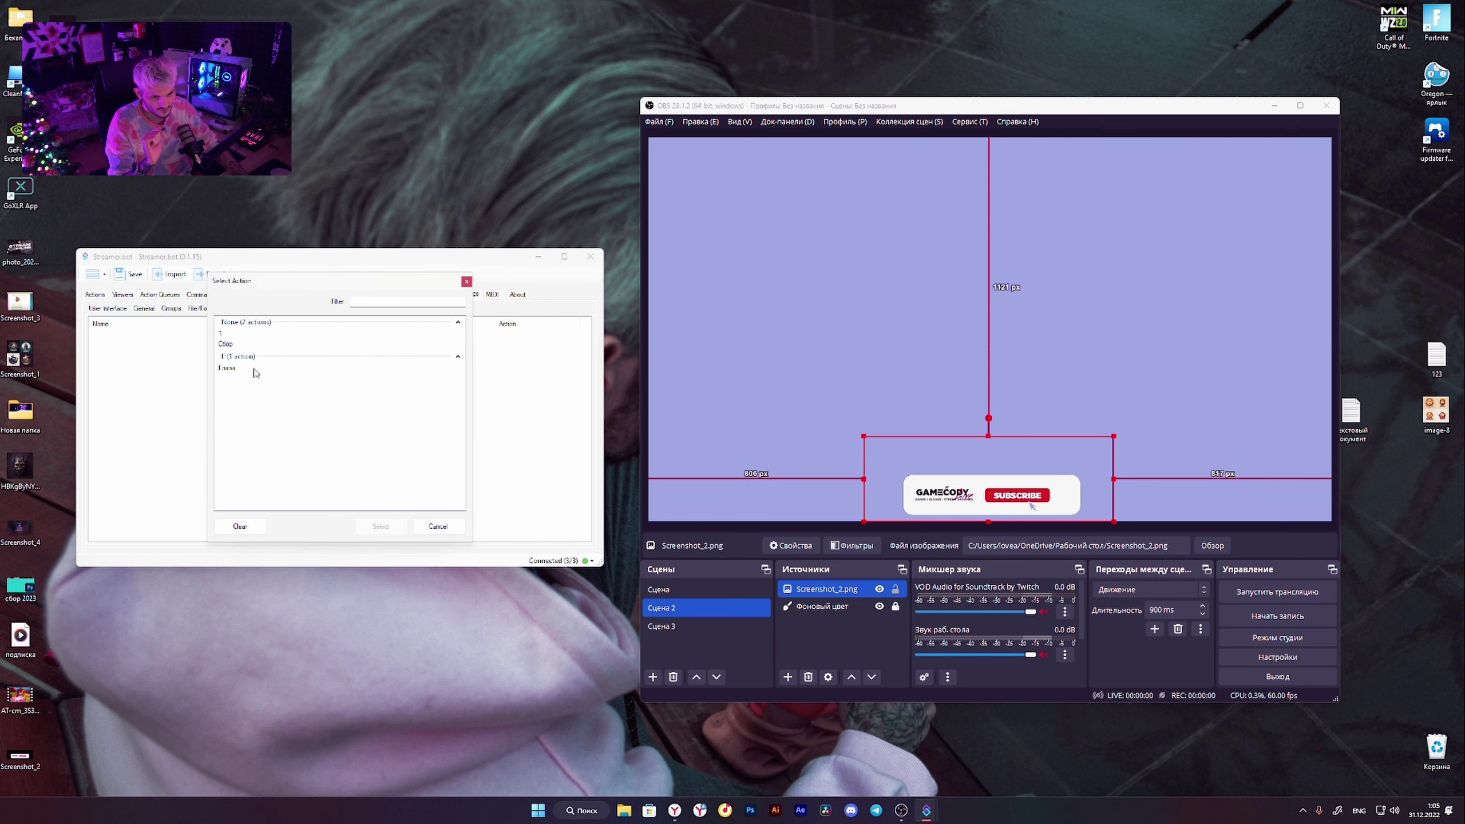
click(232, 334)
click(380, 527)
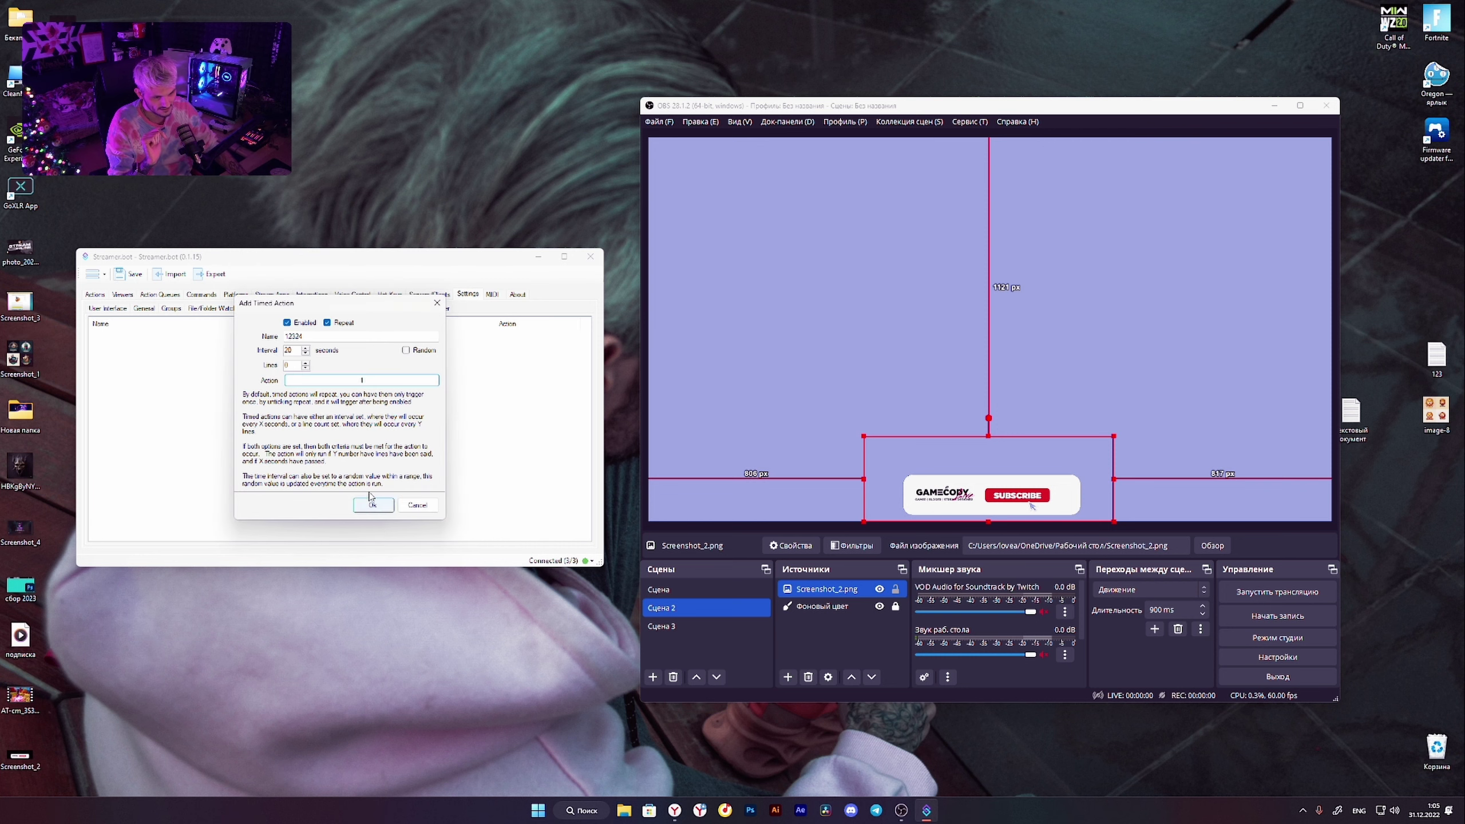
click(372, 505)
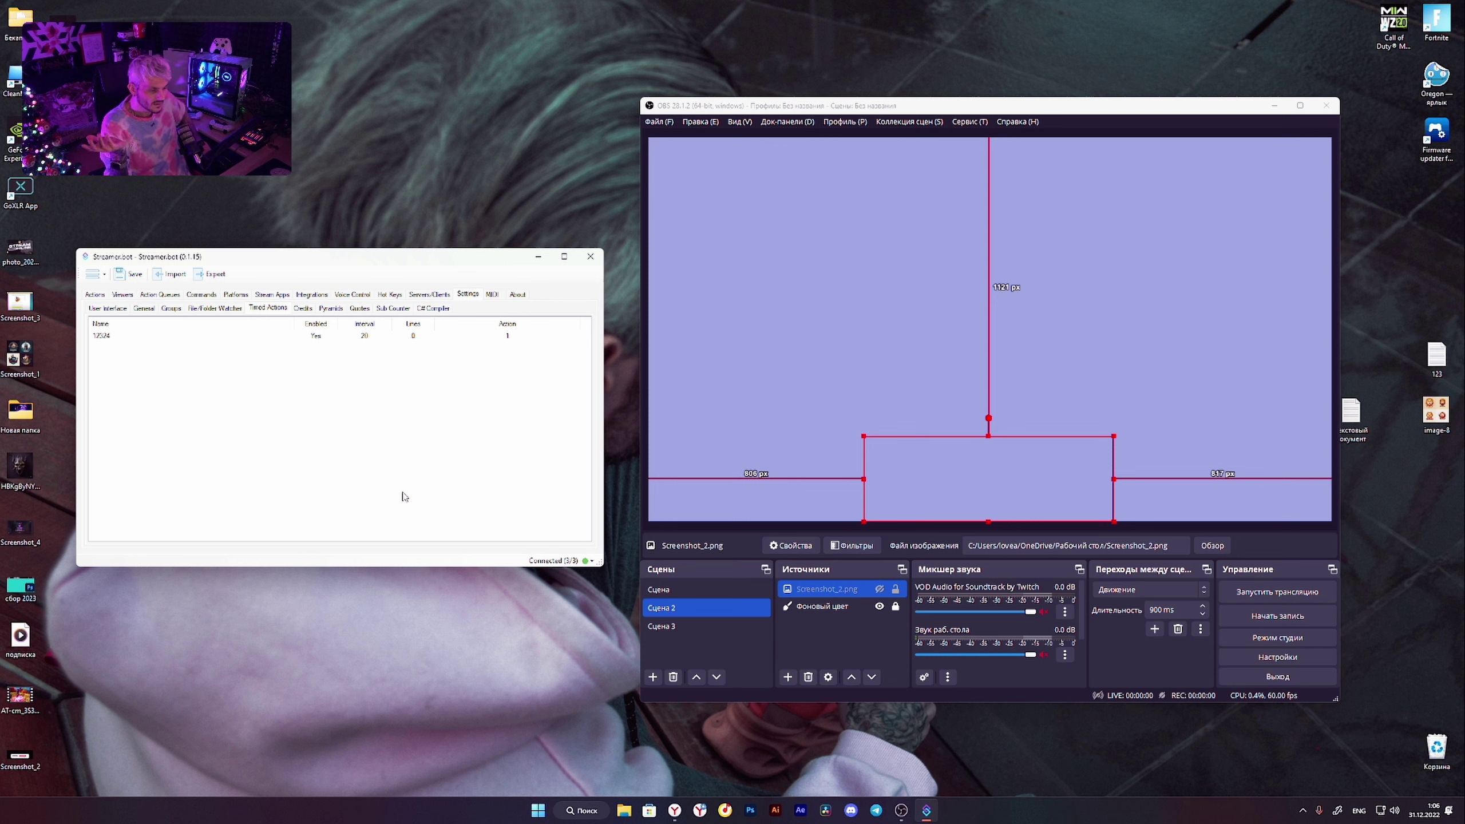
Set the interval of the timed action 12324 to 3 seconds.
double_click(352, 338)
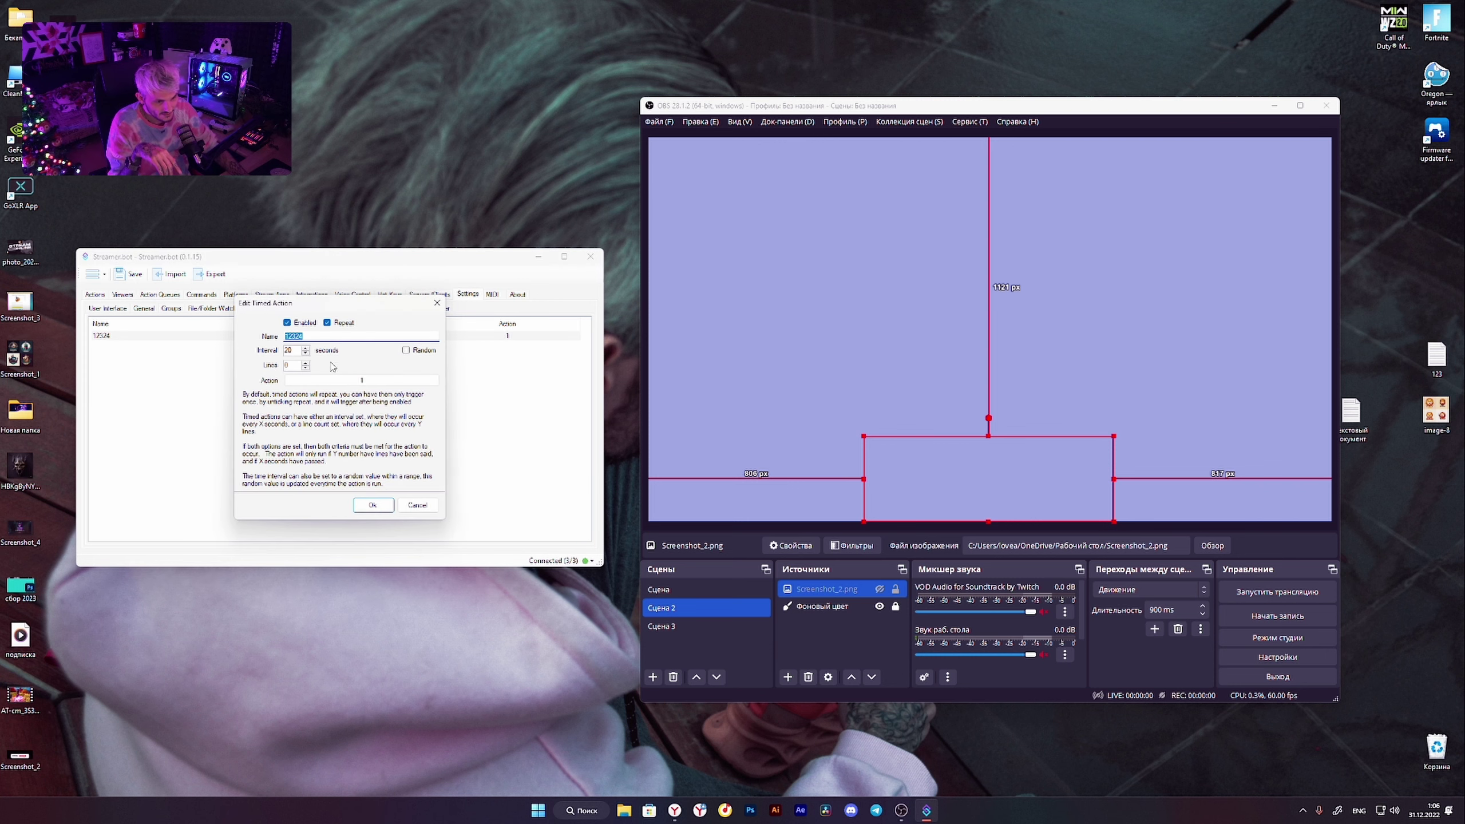
key(Tab)
text(3)
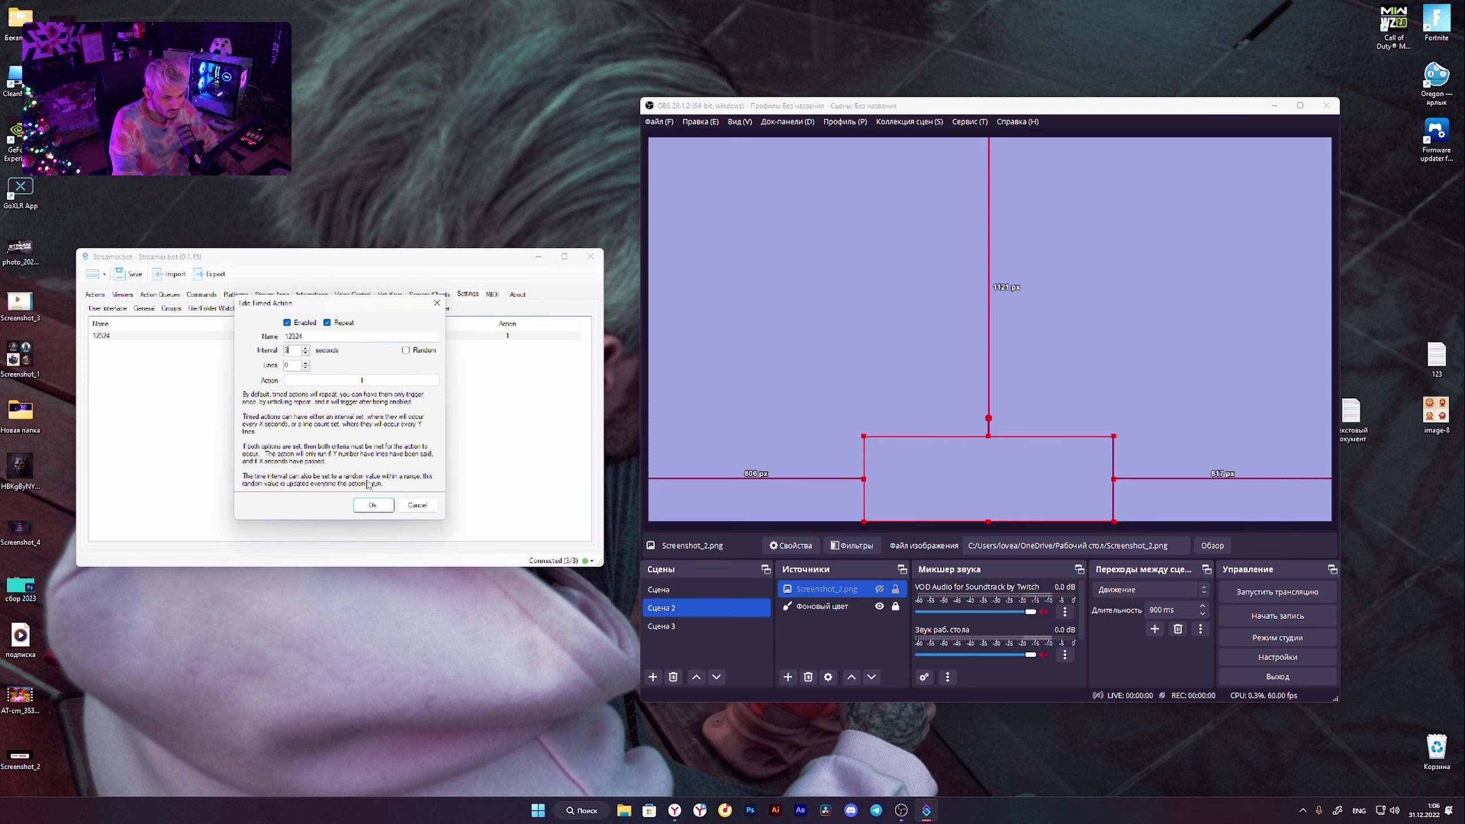
click(372, 504)
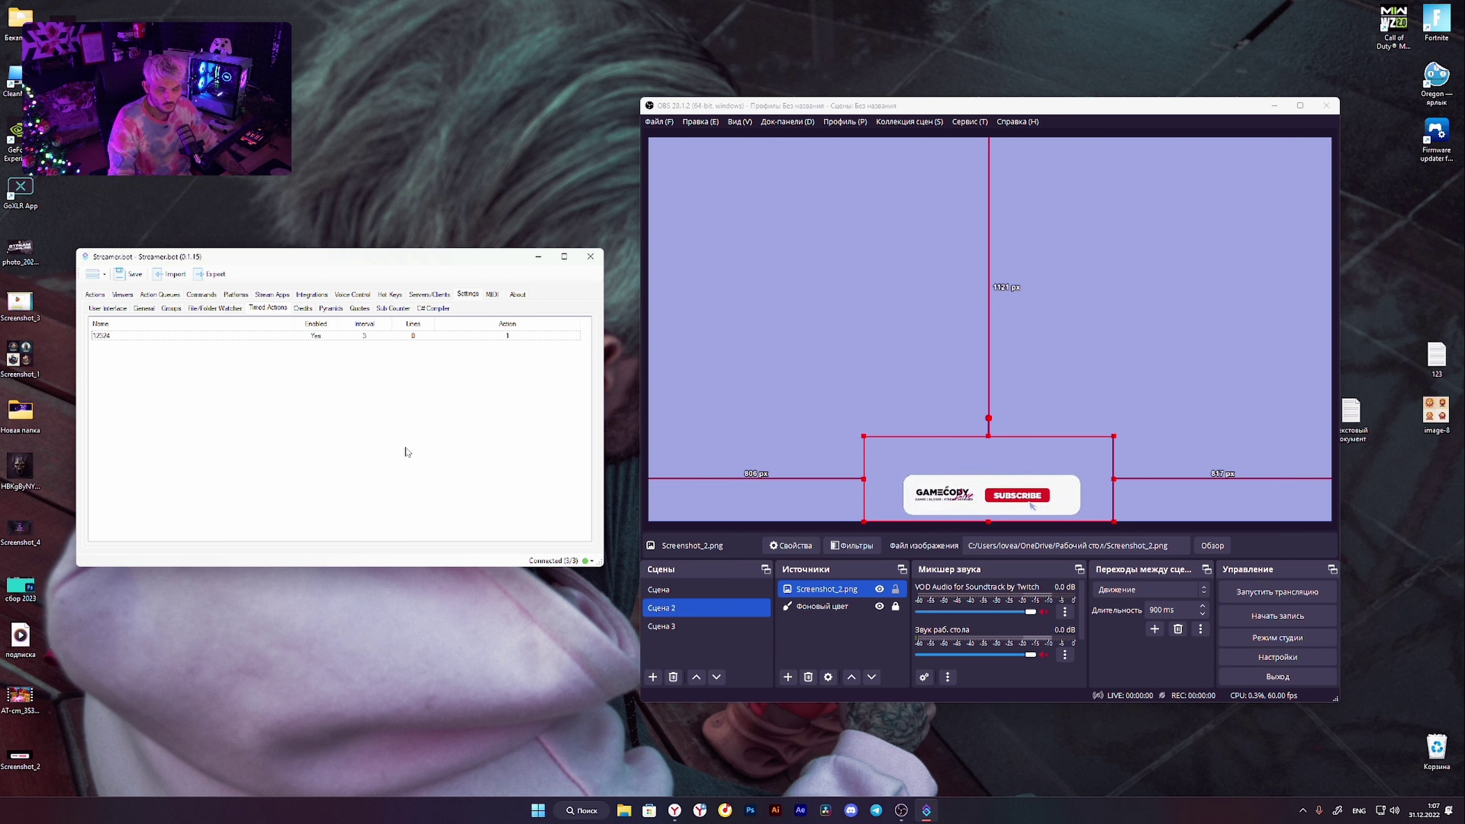
Add the desktop video подписка.mov to Сцена 2 in OBS and place it along the canvas's lower edge.
click(94, 293)
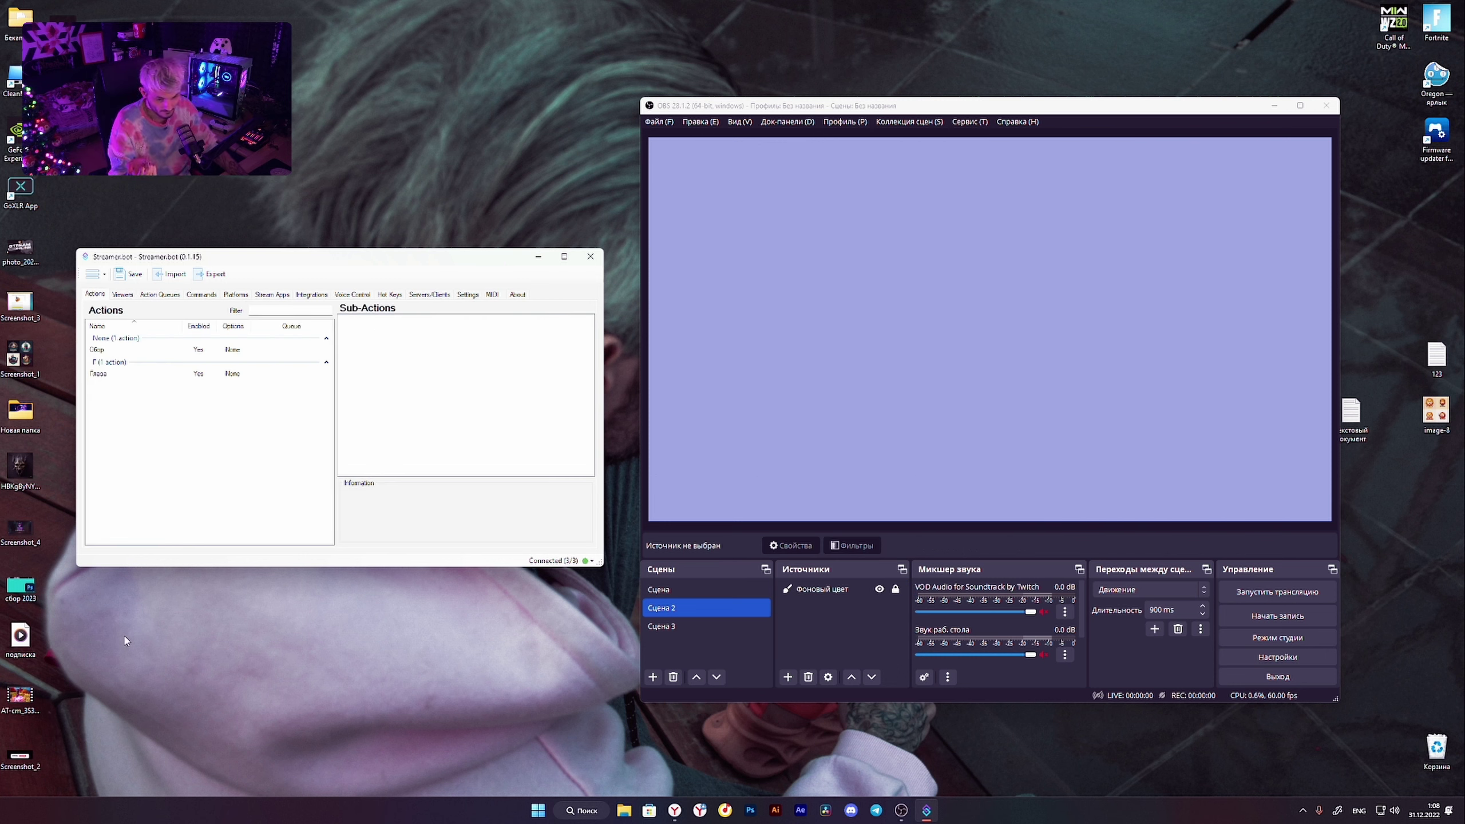
drag(20, 635, 999, 471)
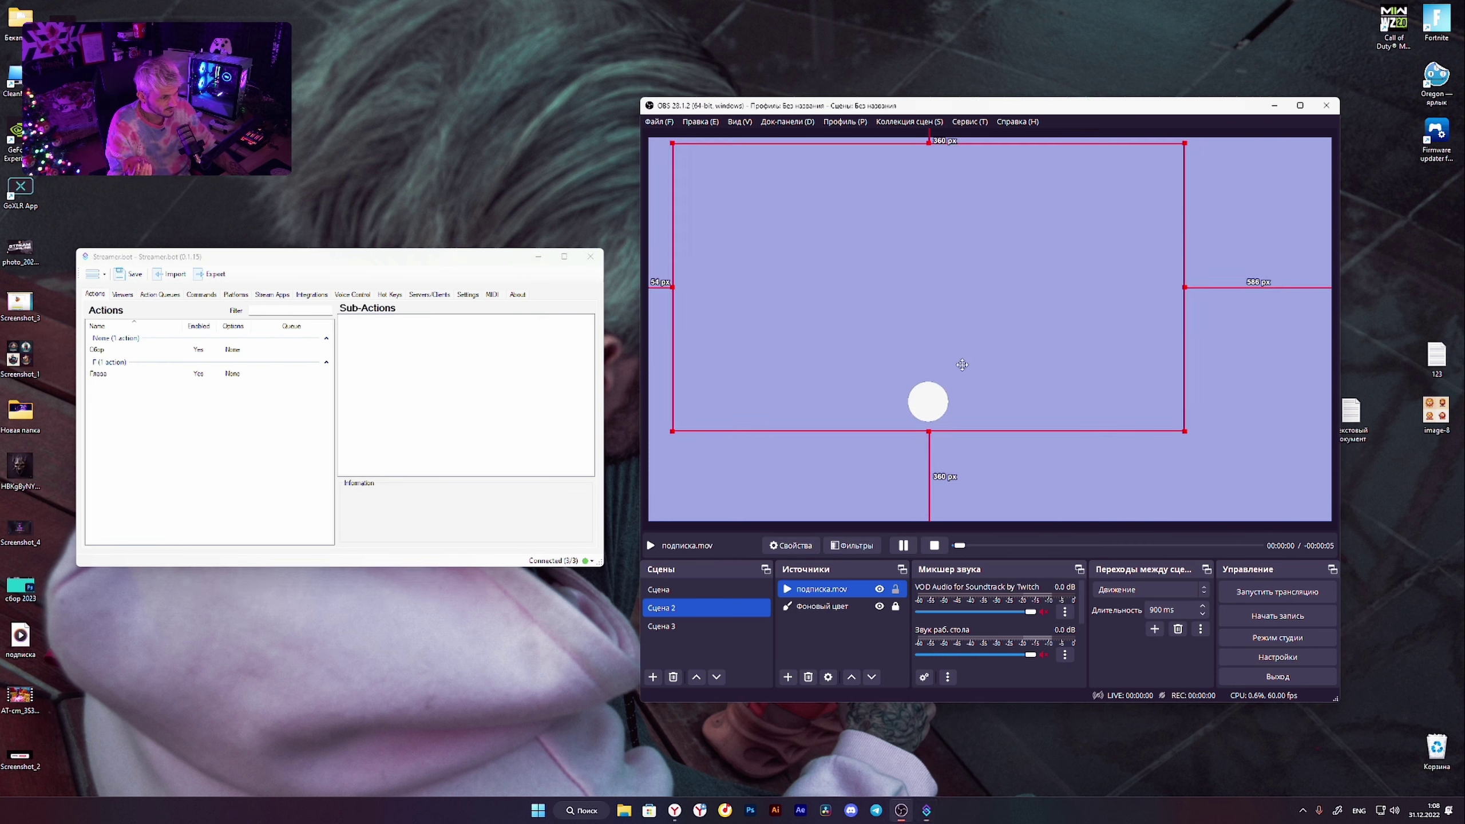
drag(914, 358, 1004, 455)
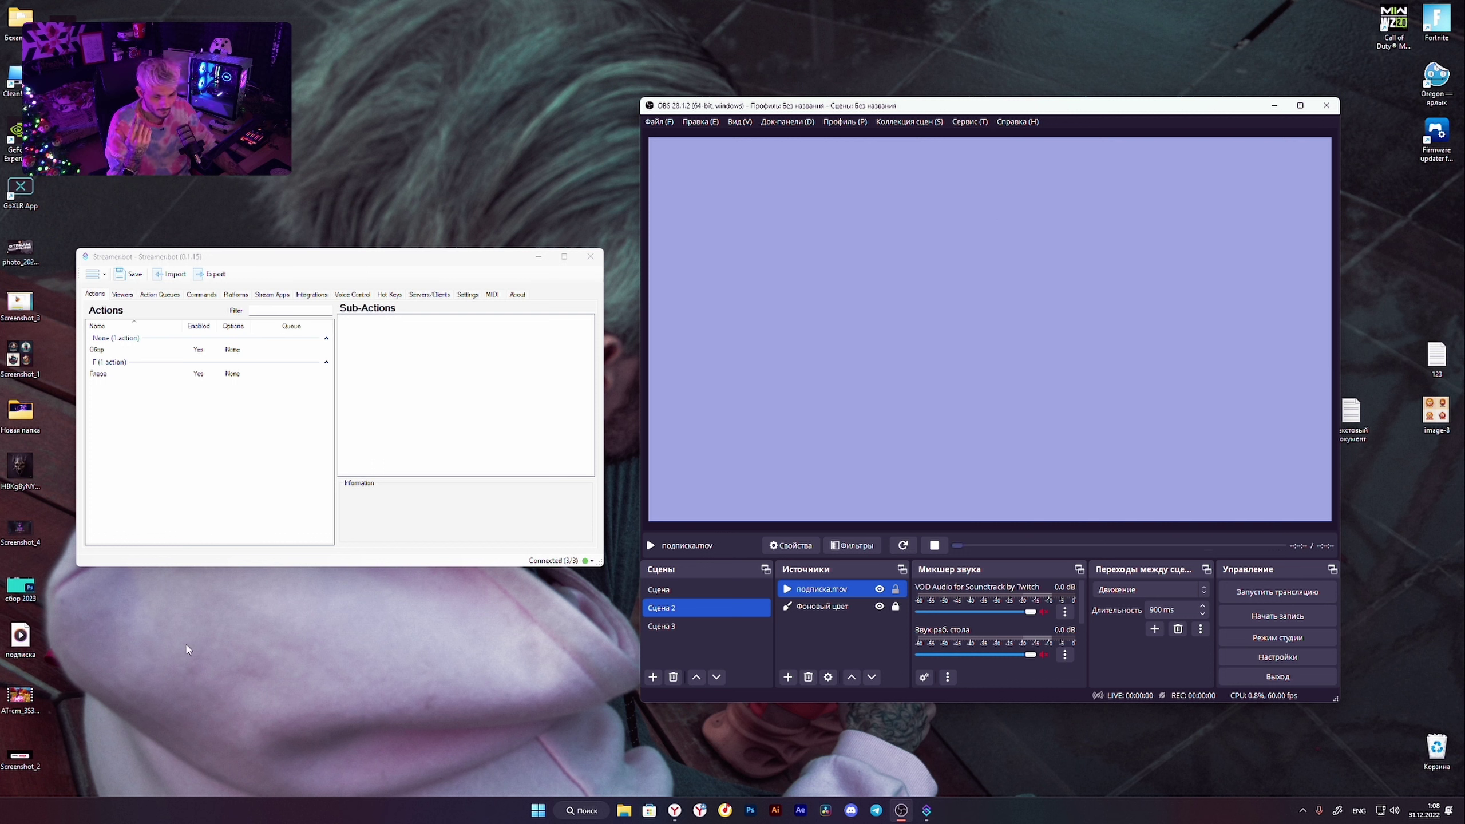
Check the duration of подписка.mov in the detailed file properties on the desktop.
right_click(24, 654)
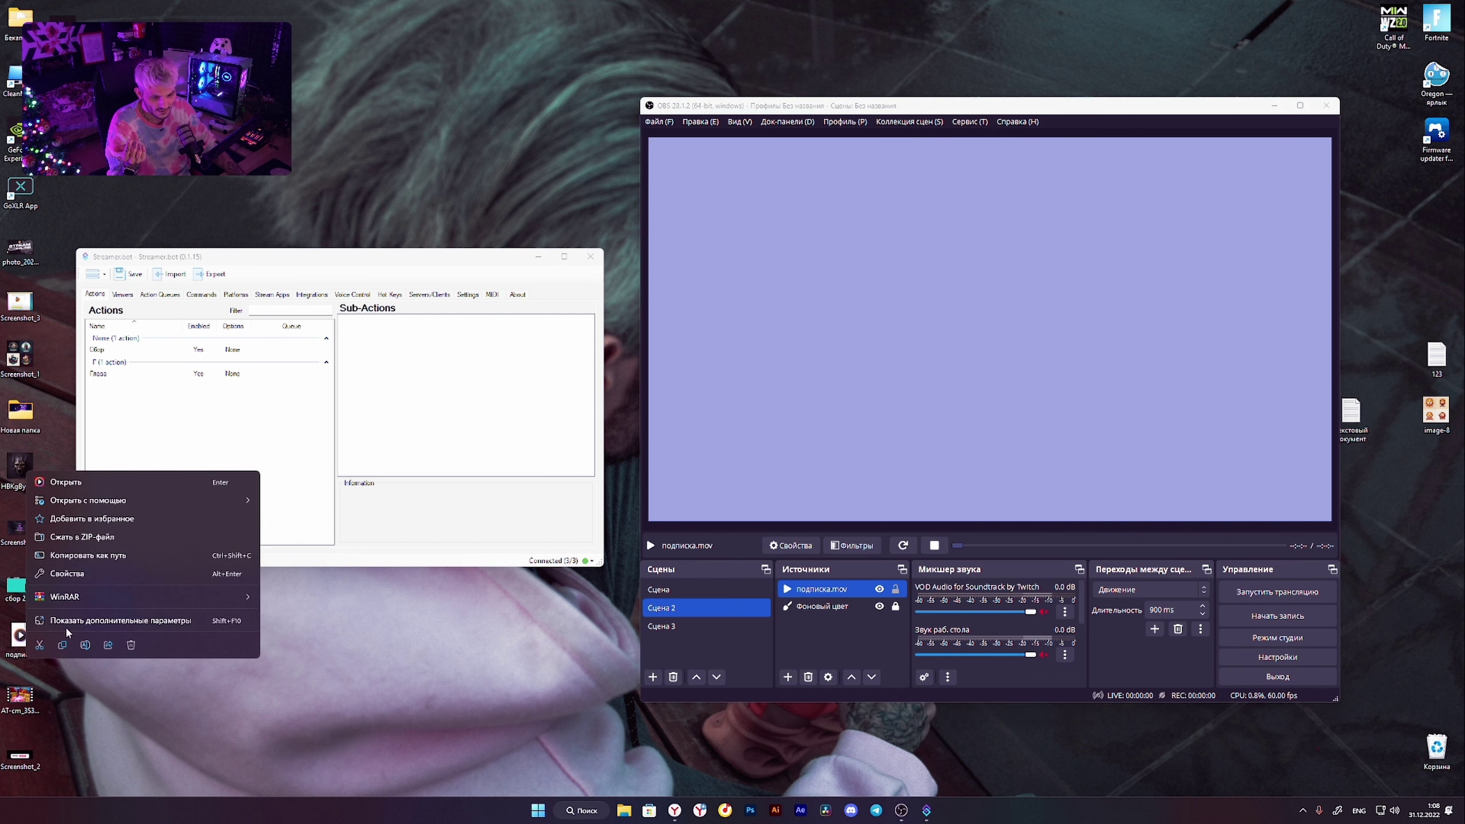
click(83, 573)
click(132, 527)
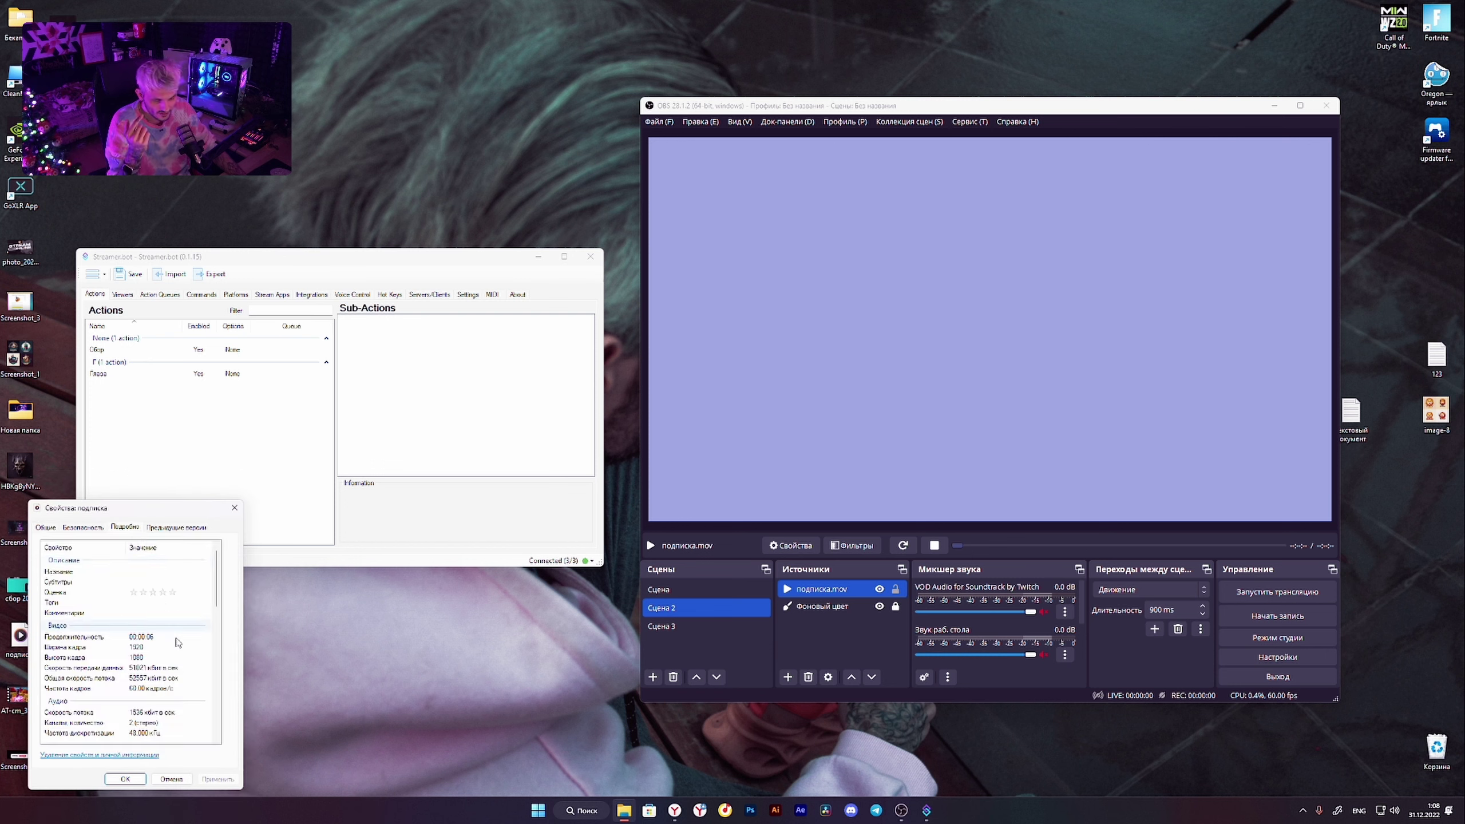
drag(181, 511, 287, 431)
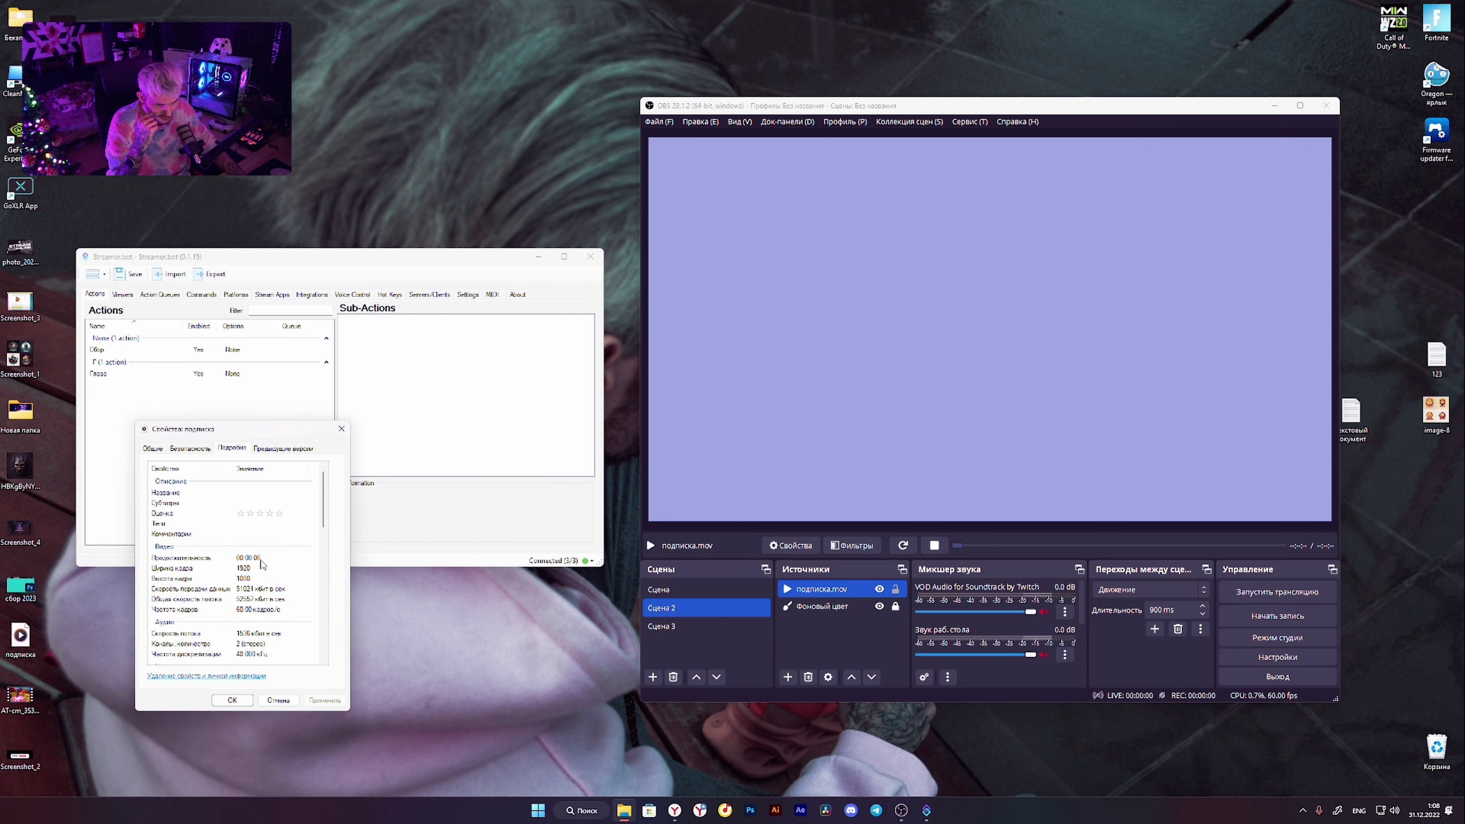
click(342, 428)
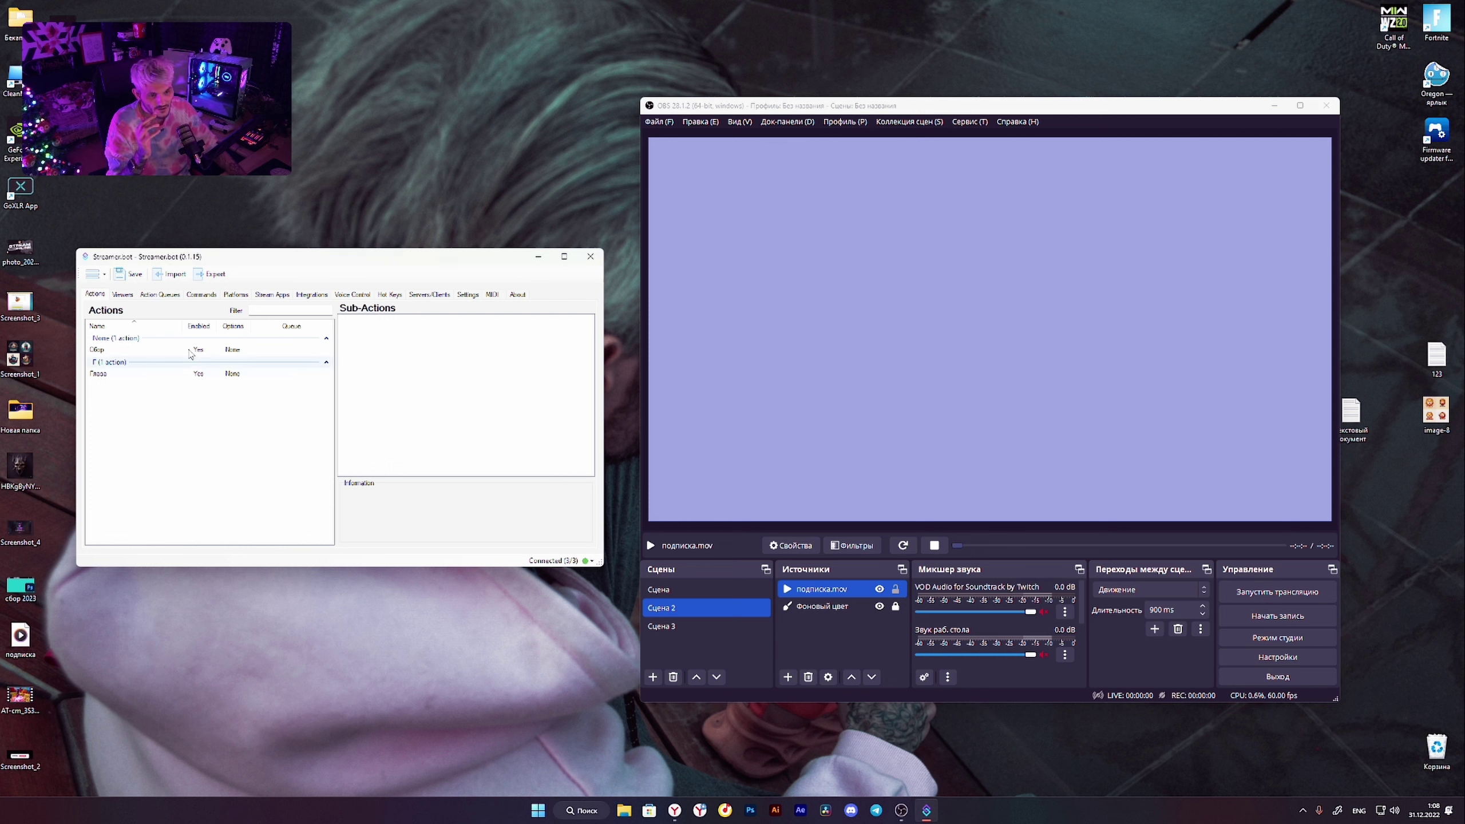
Create a new enabled action named 123 in Streamer.bot.
right_click(176, 461)
click(209, 466)
text(123)
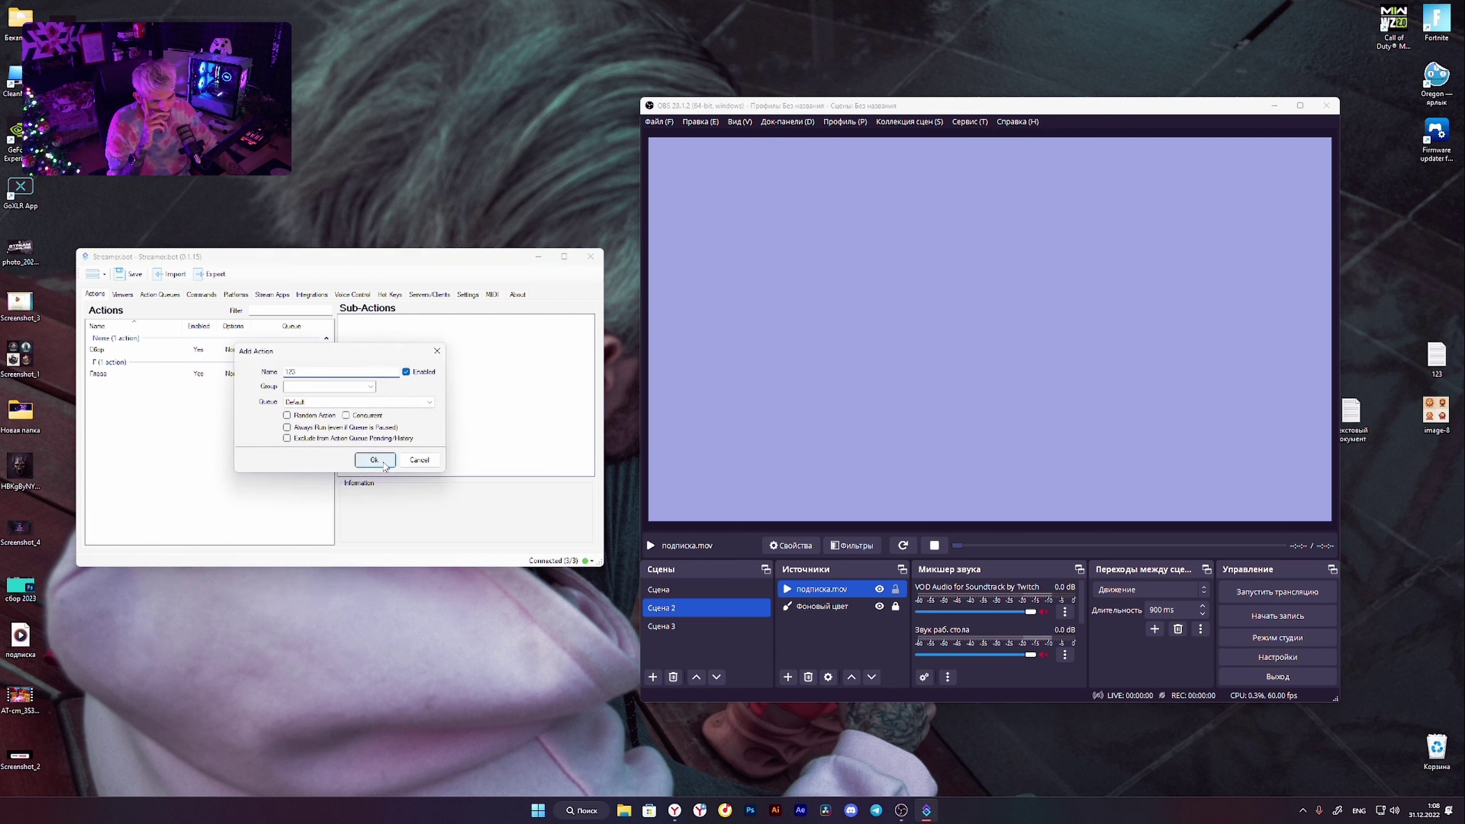
click(373, 460)
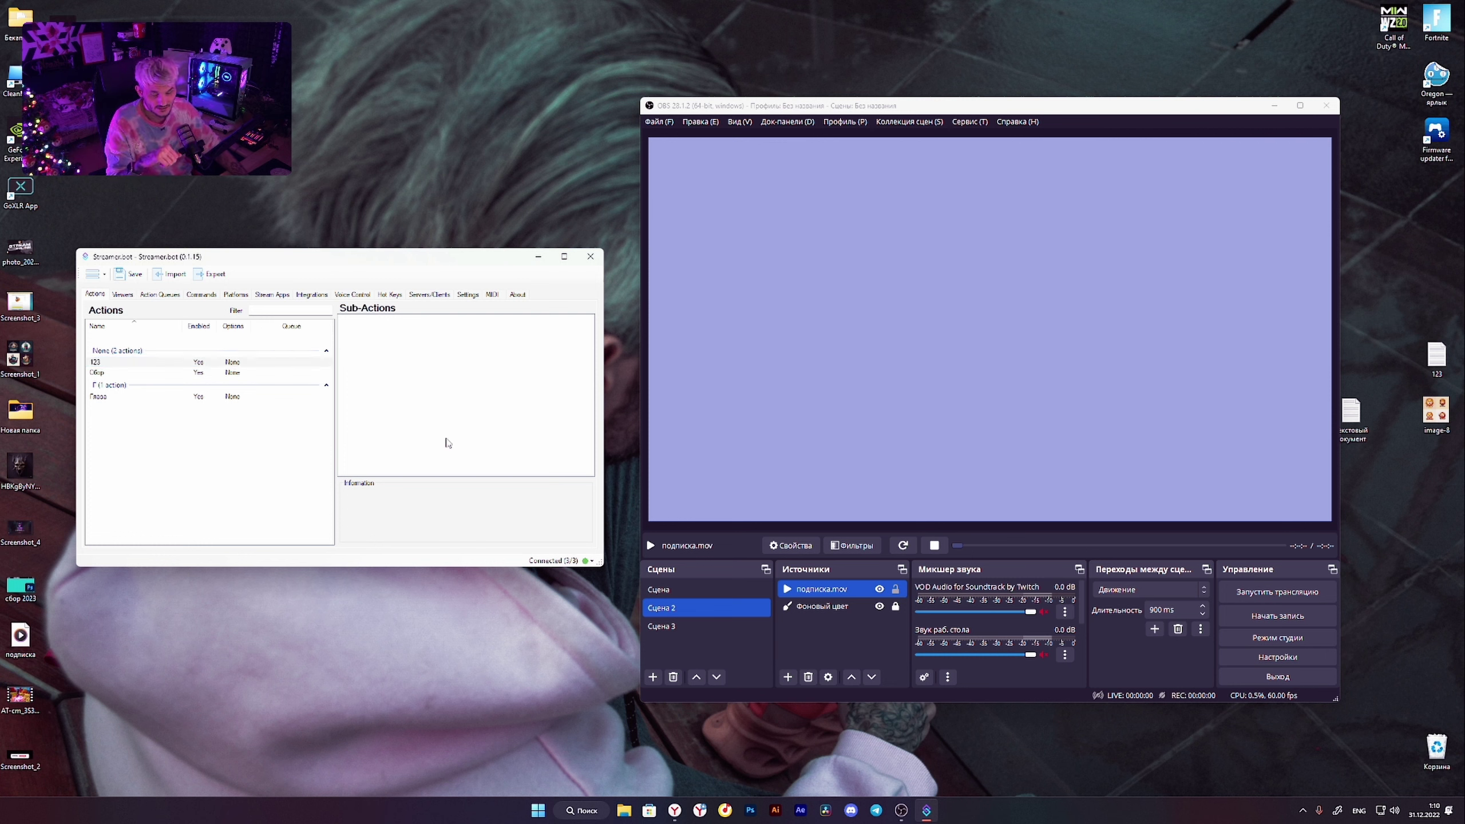
Add an OBS Set Source Visibility State sub-action for подписка.mov in Сцена 2 with the state Visible.
right_click(382, 393)
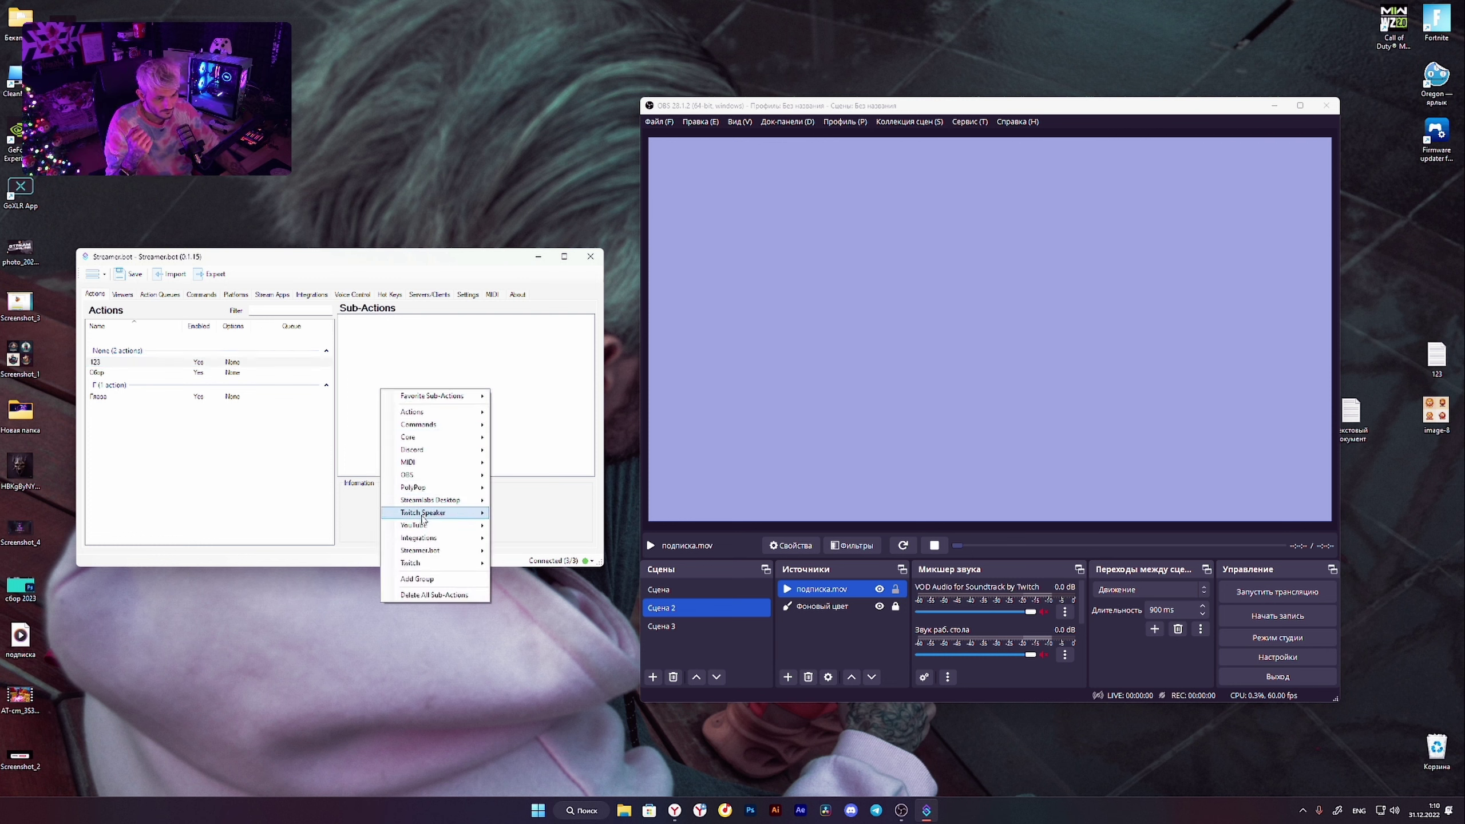
mouse_move(439, 475)
mouse_move(536, 614)
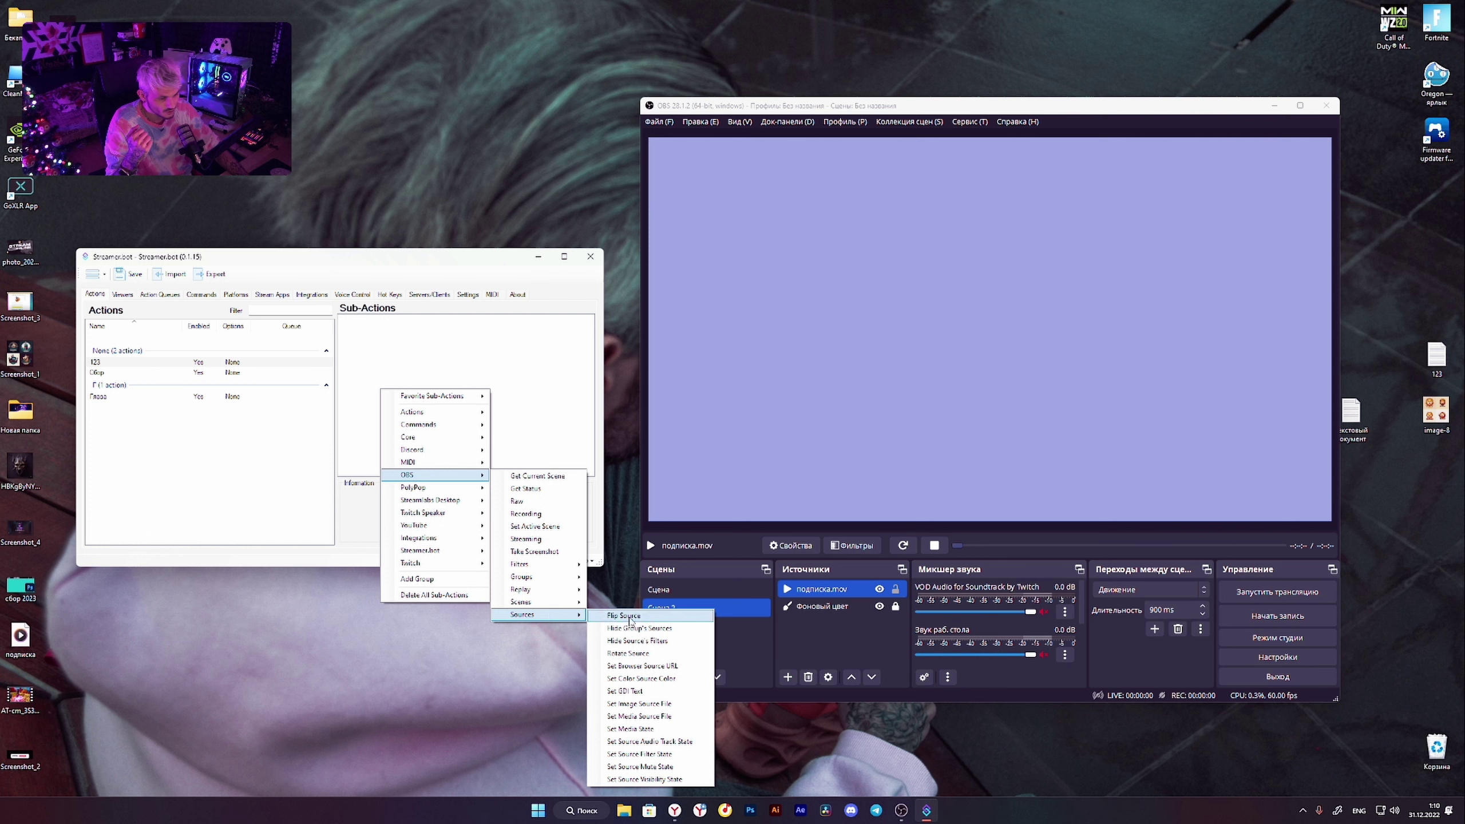
click(646, 778)
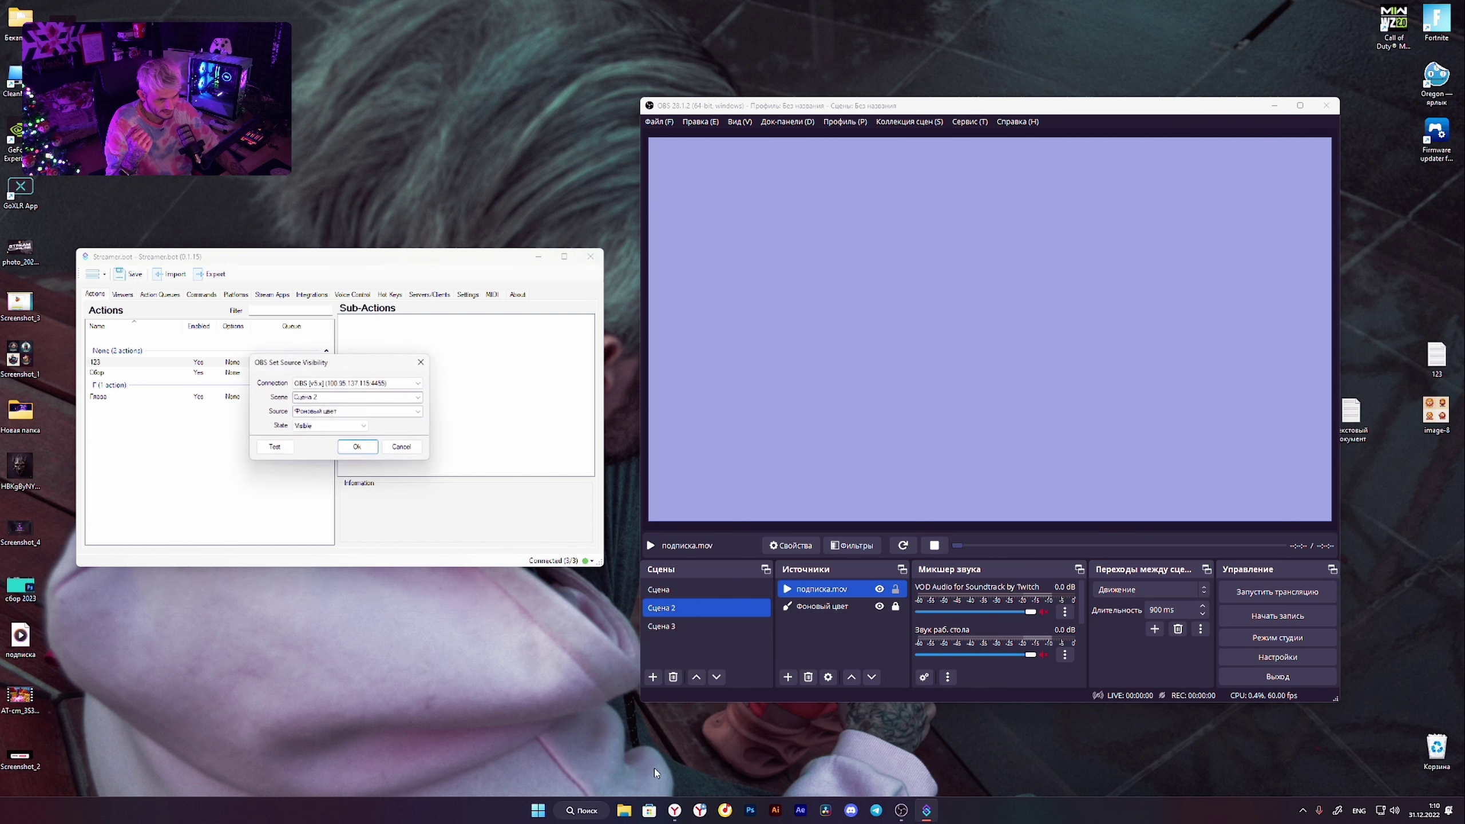
click(420, 403)
click(419, 402)
click(419, 412)
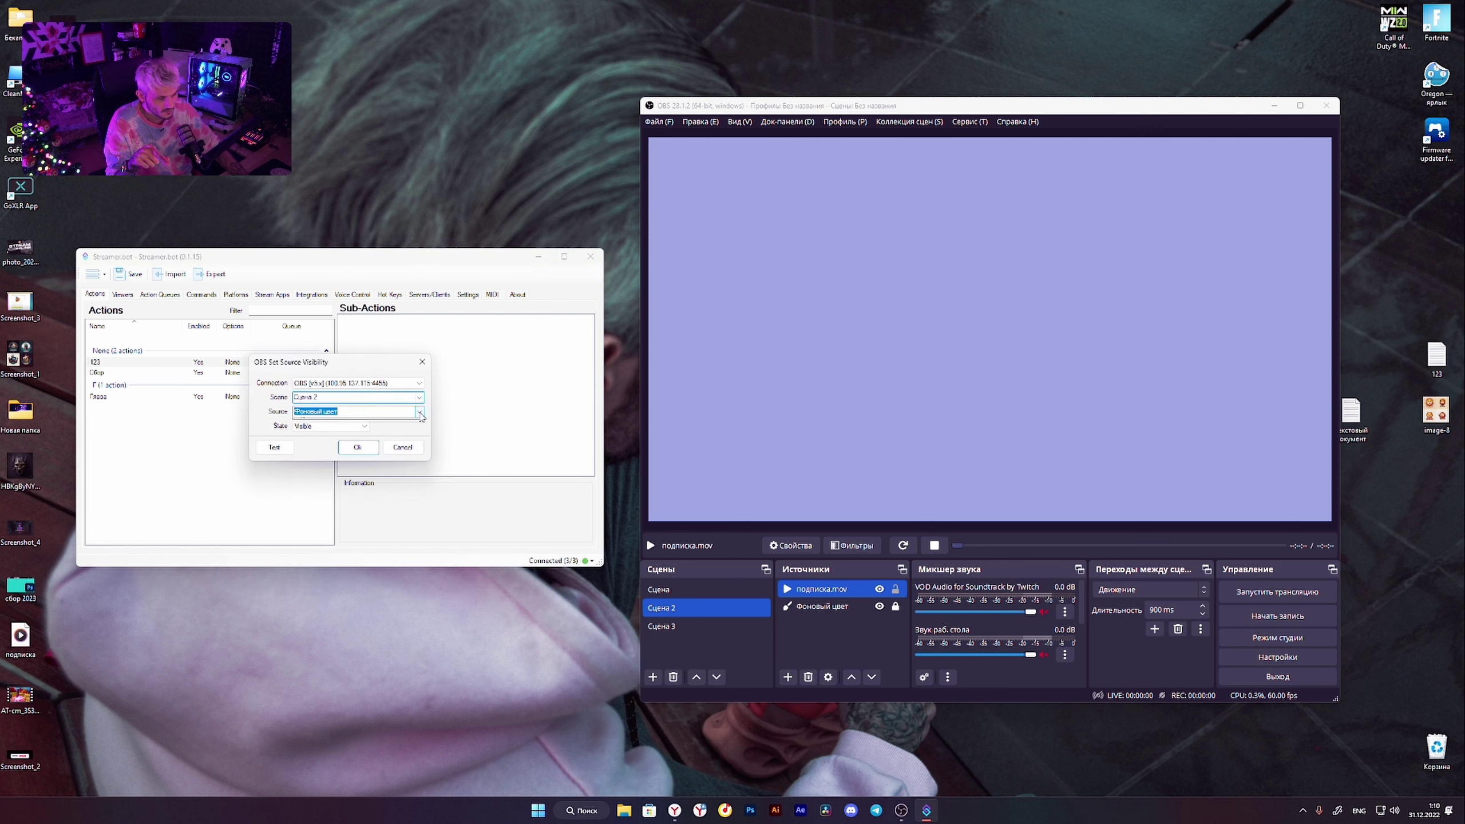
click(345, 430)
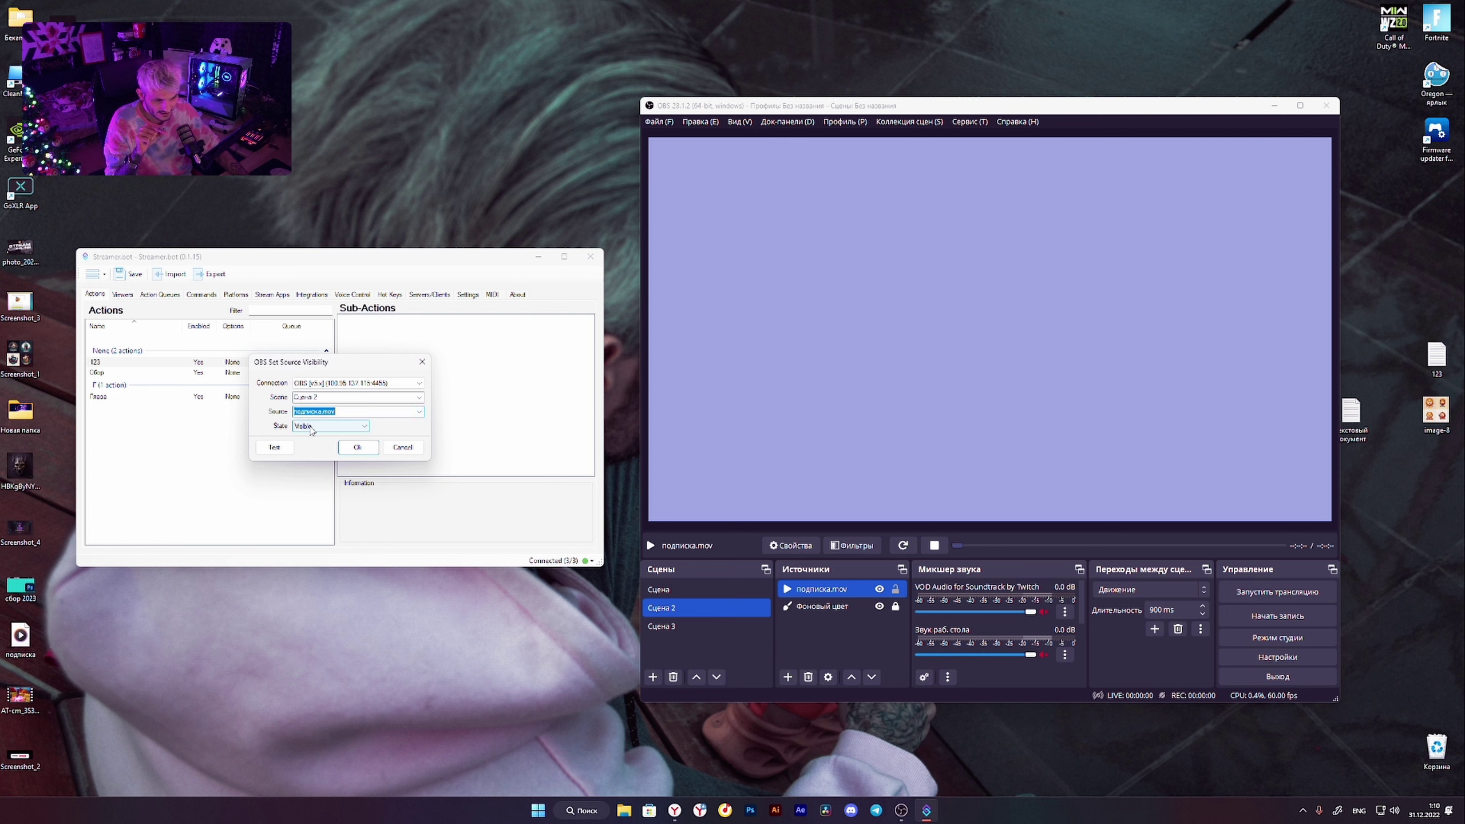
click(357, 448)
Add a delay sub-action of 6000 milliseconds after the visibility sub-action.
right_click(371, 356)
mouse_move(438, 404)
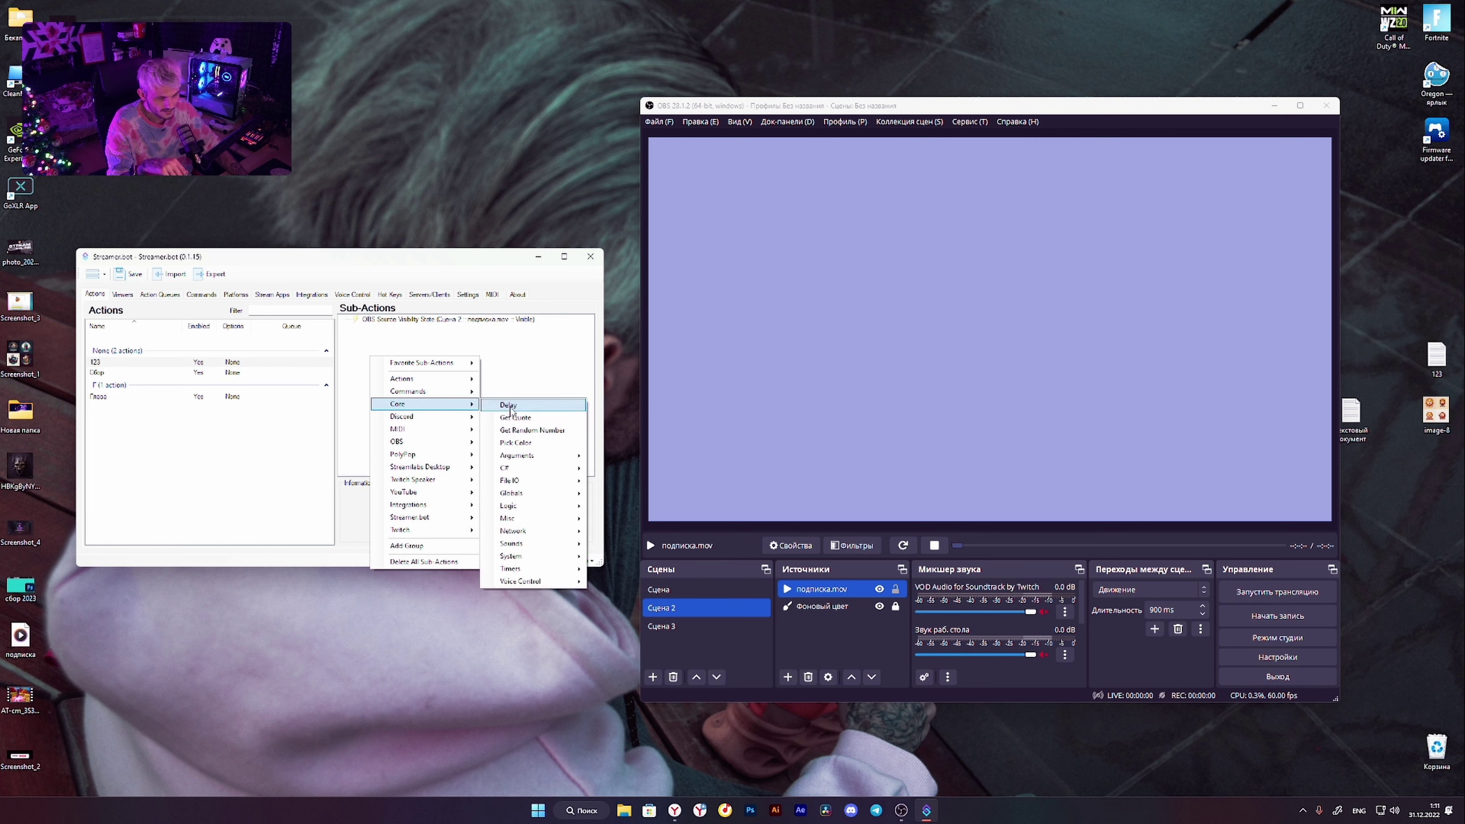
click(509, 406)
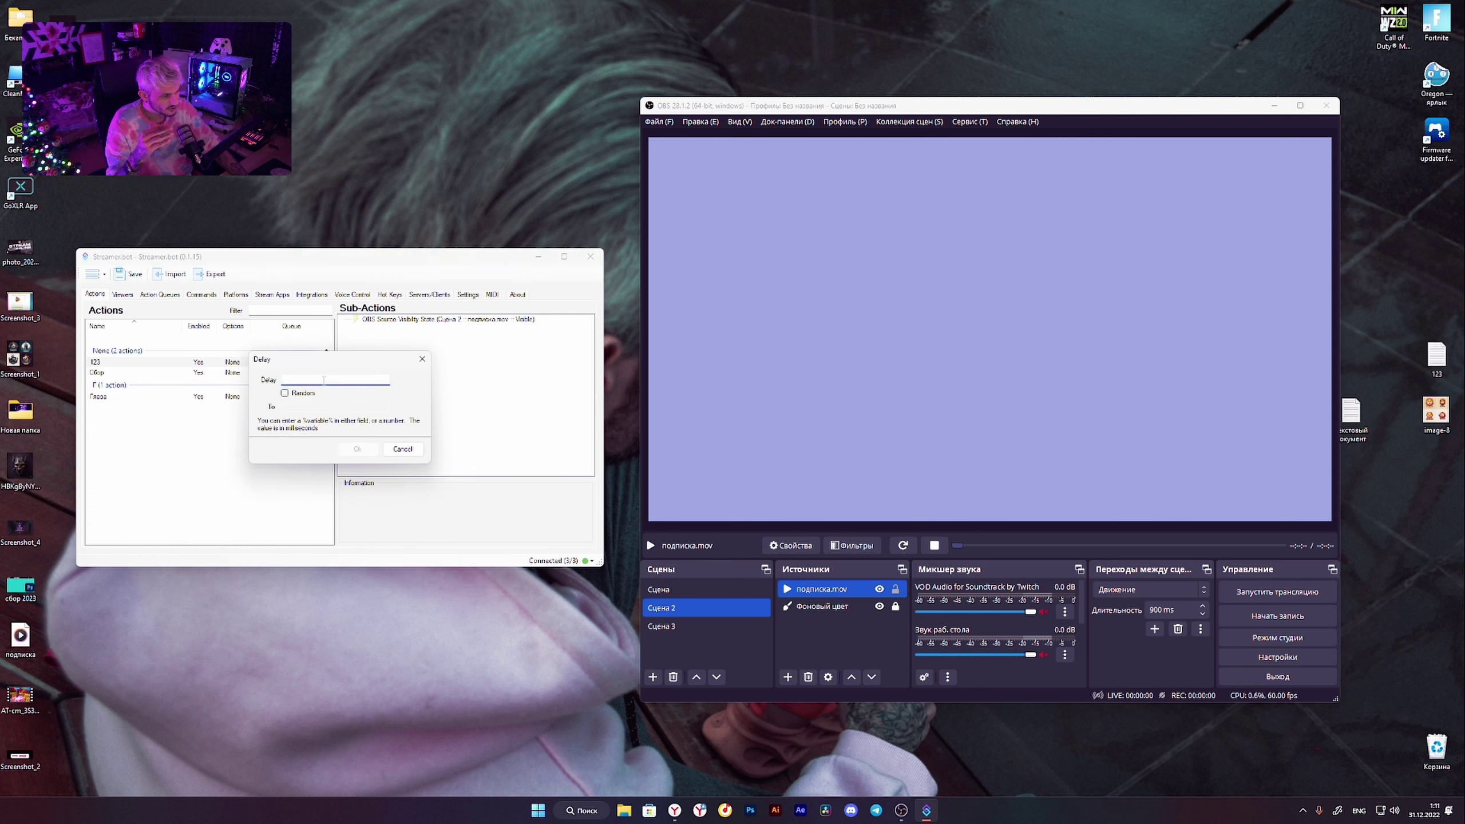
text(6000)
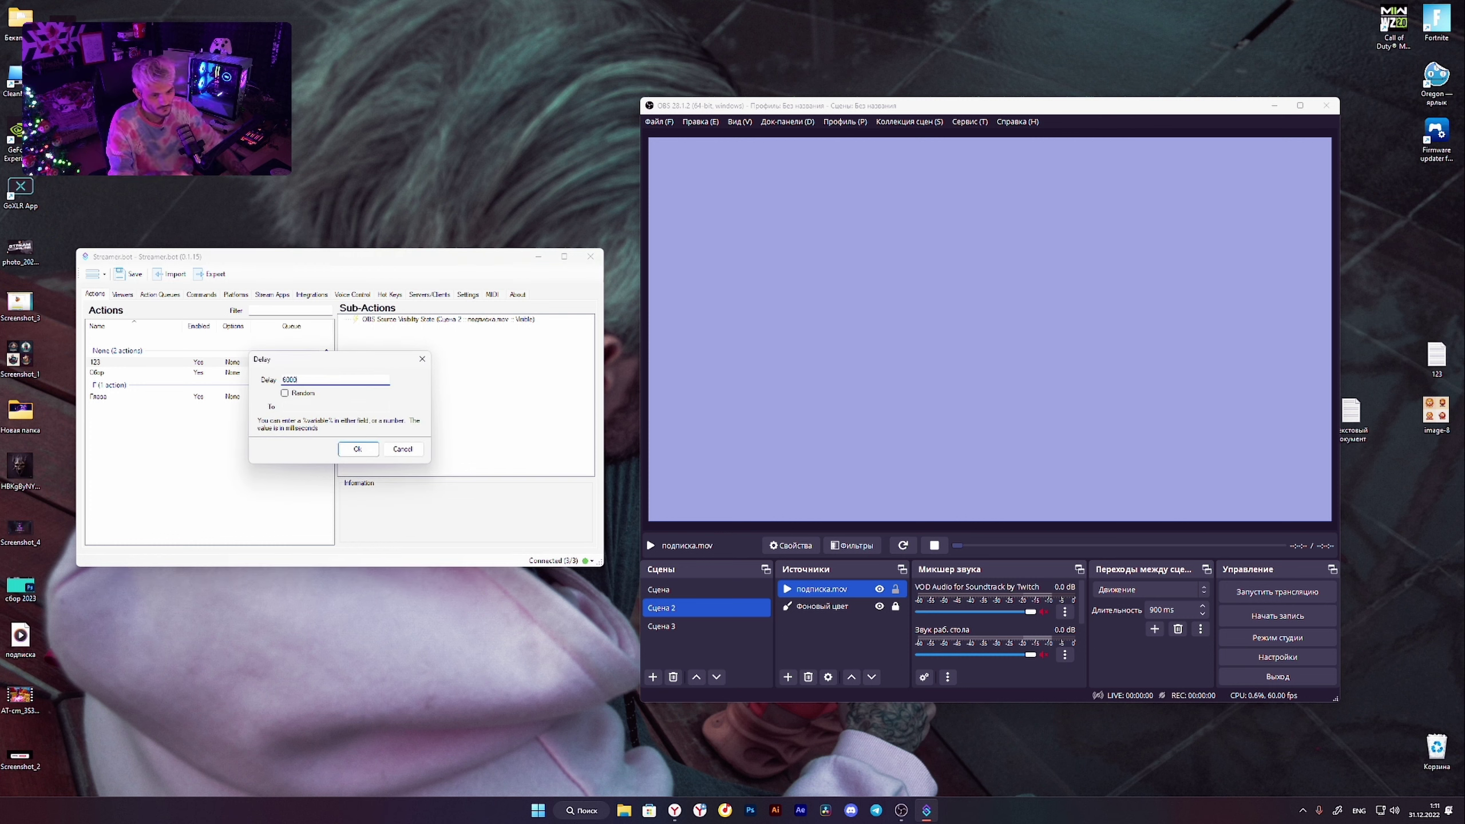
click(358, 449)
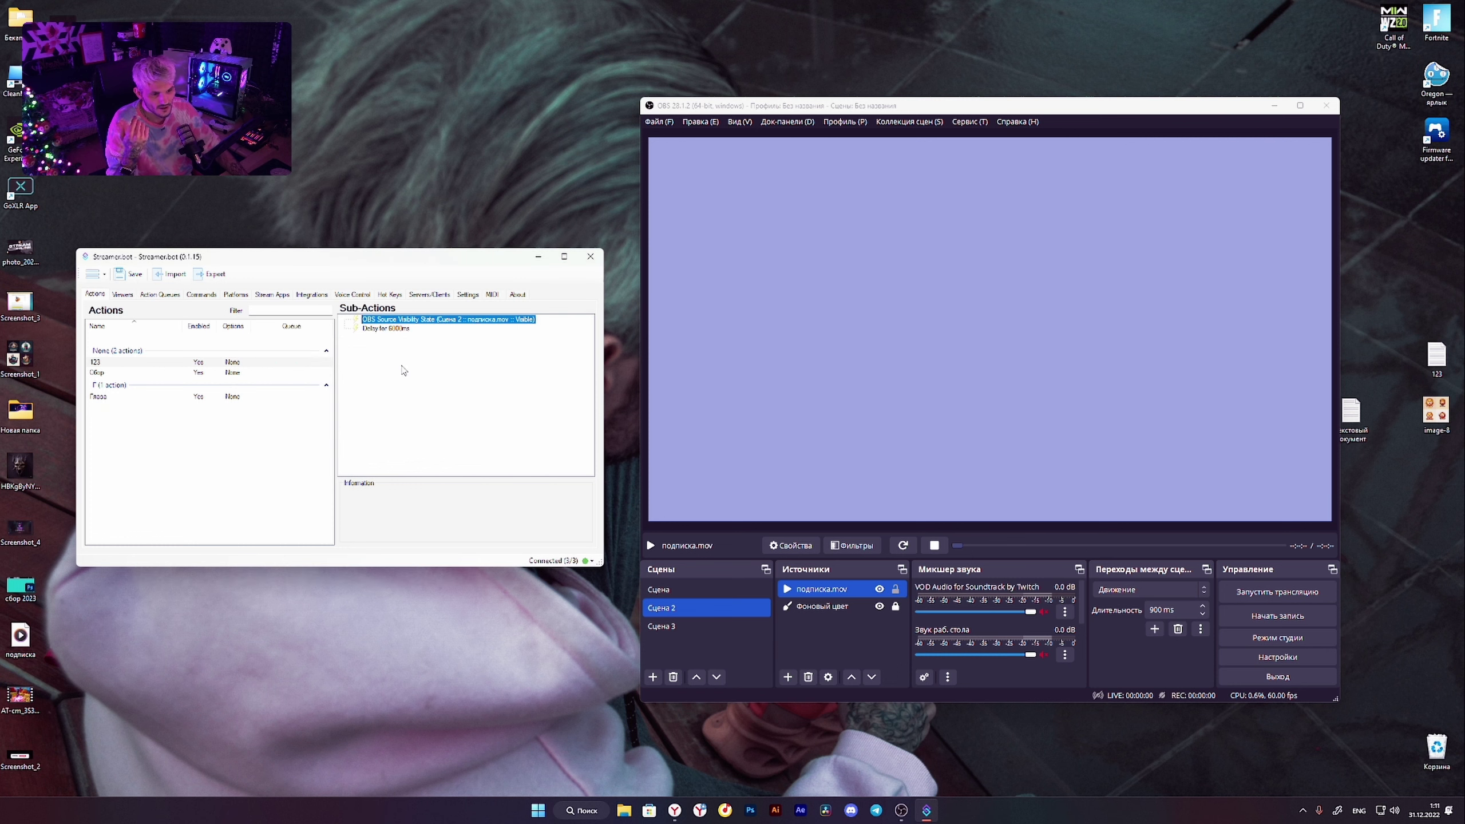
Duplicate the подписка.mov visibility sub-action after the delay and set the copy's state to Hidden.
right_click(419, 325)
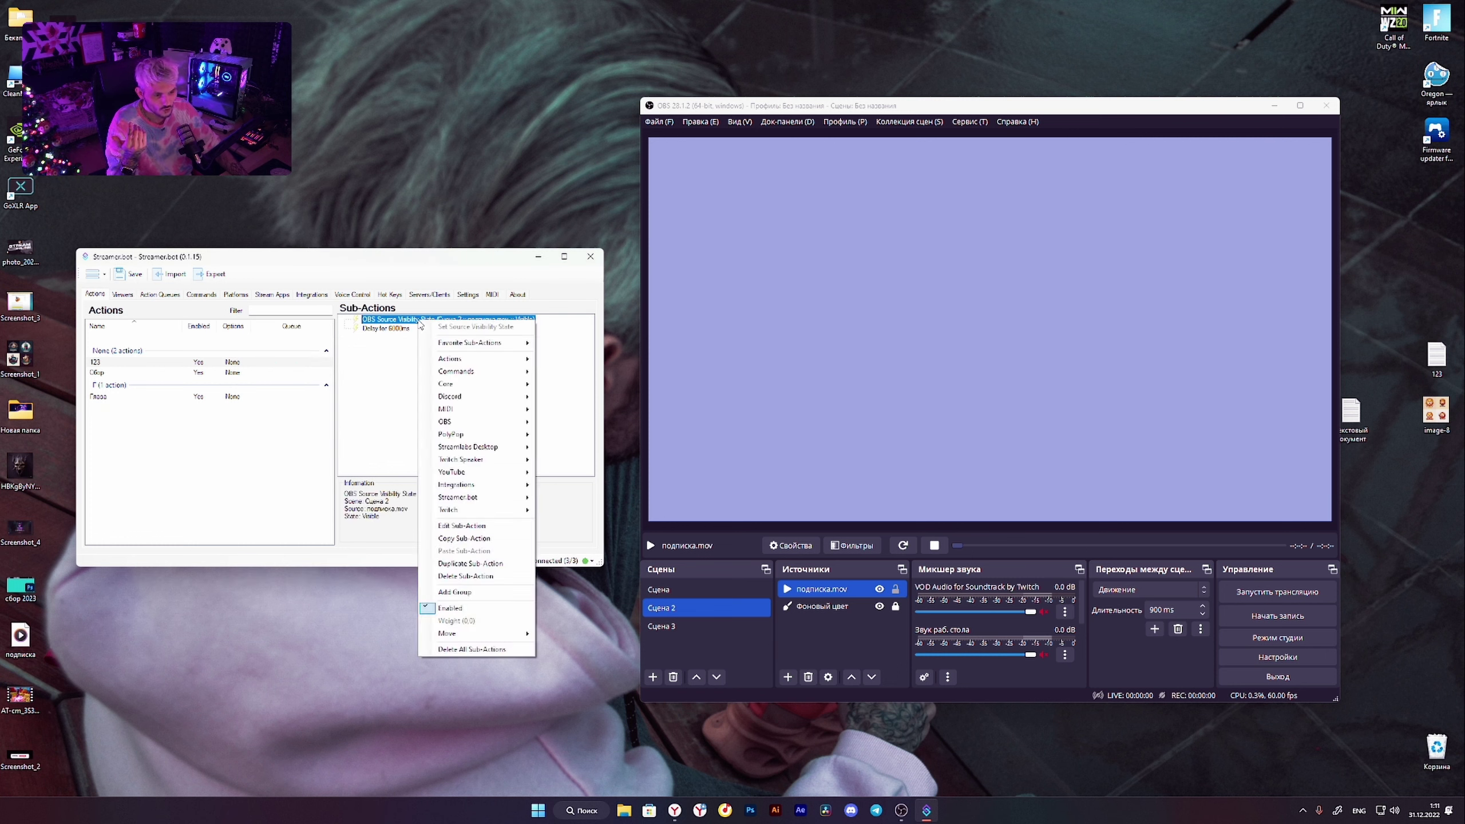
click(464, 564)
double_click(410, 338)
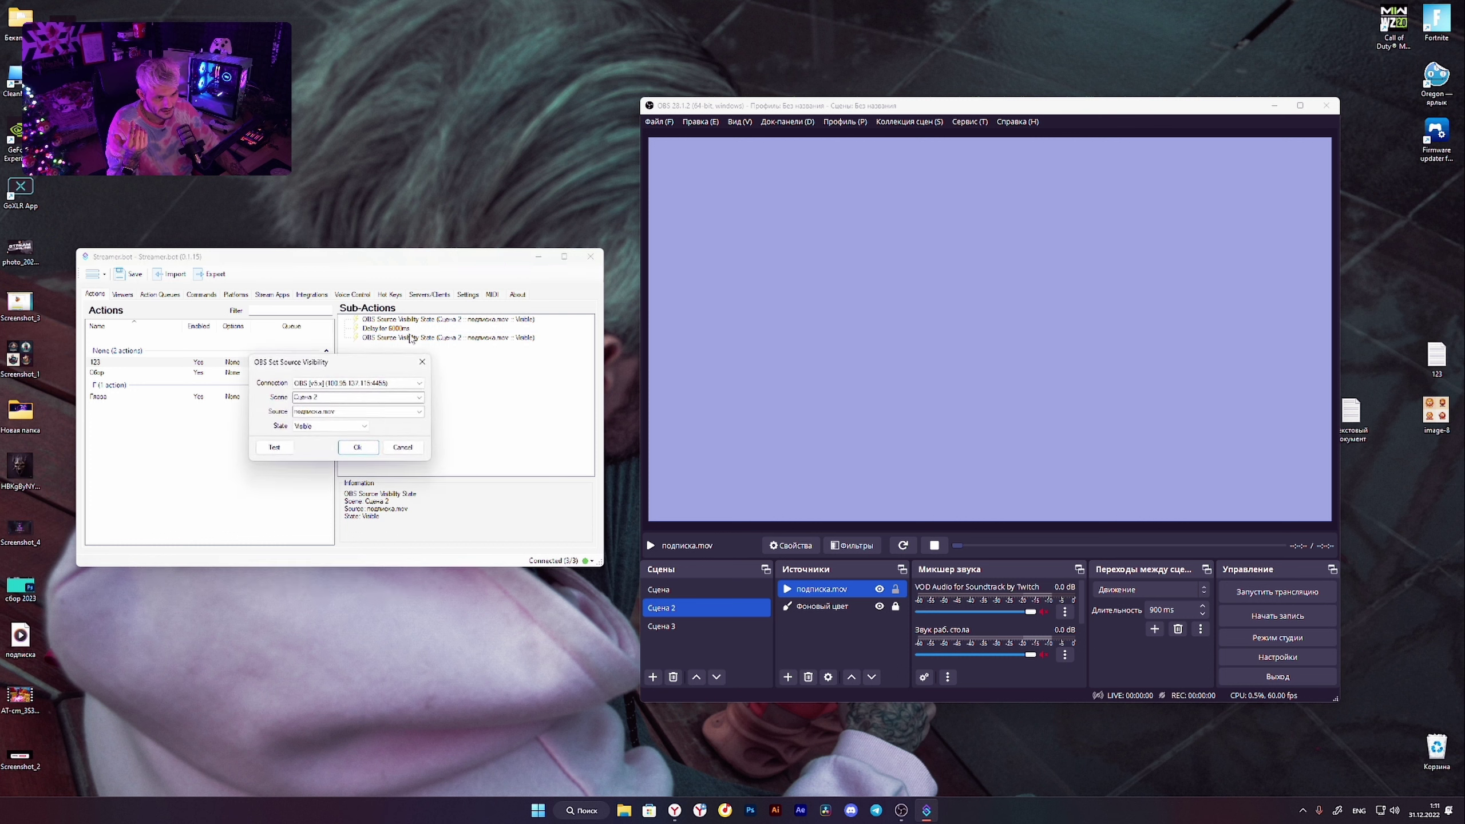
click(310, 430)
click(311, 450)
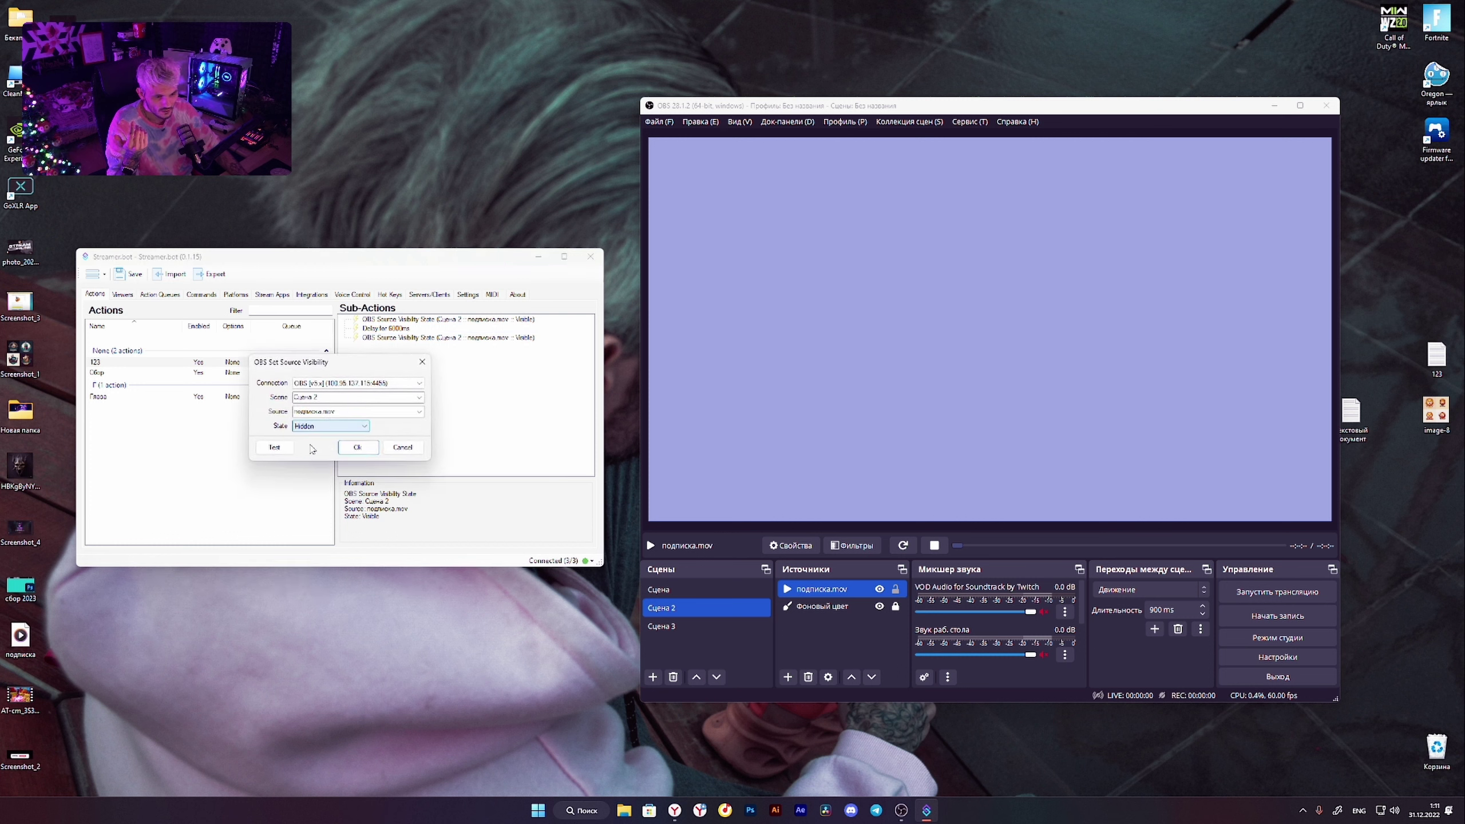
click(357, 448)
Hide подписка.mov in OBS and test the sub-action that makes it visible.
click(878, 589)
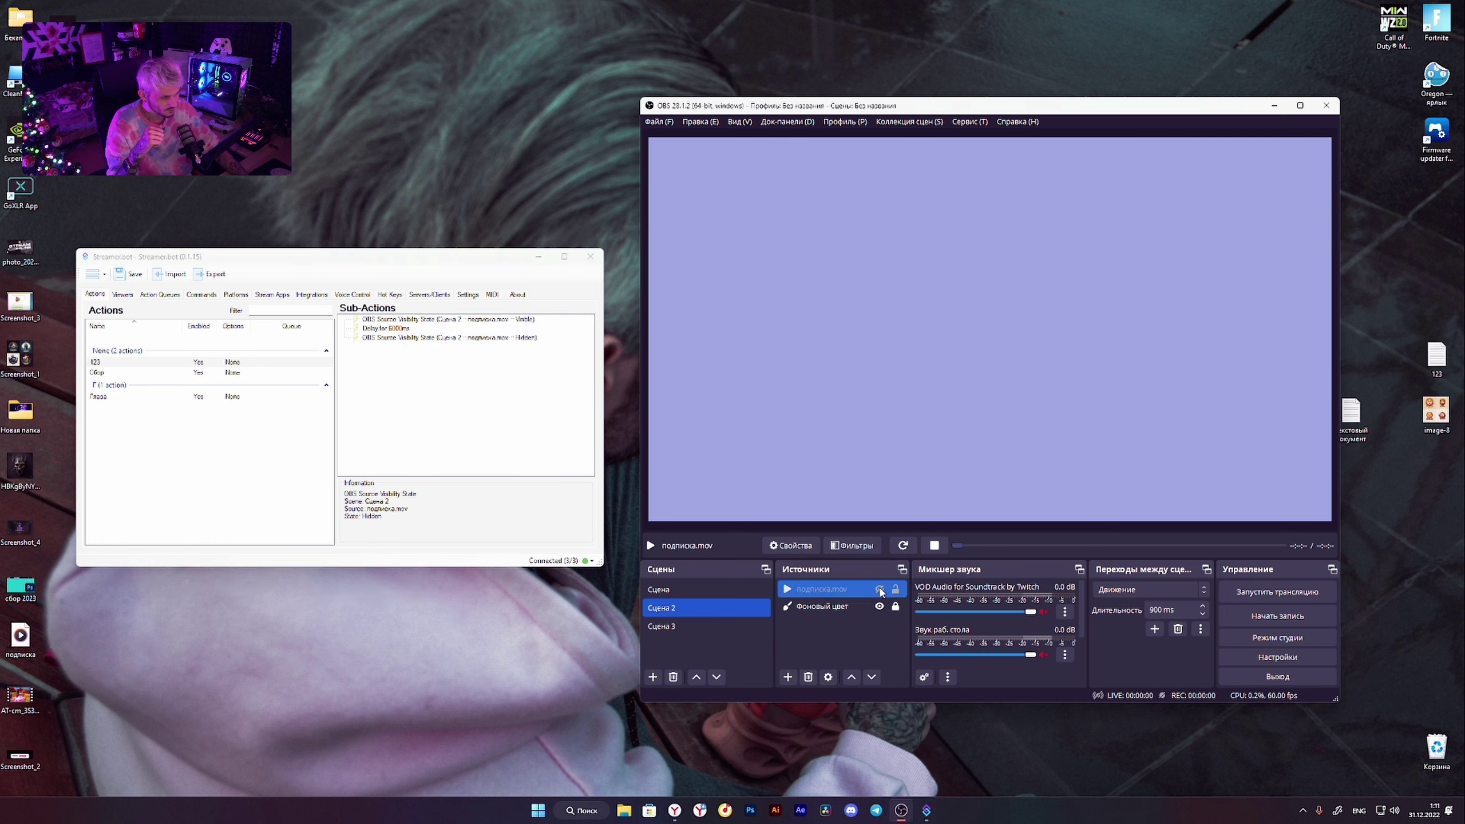
double_click(398, 320)
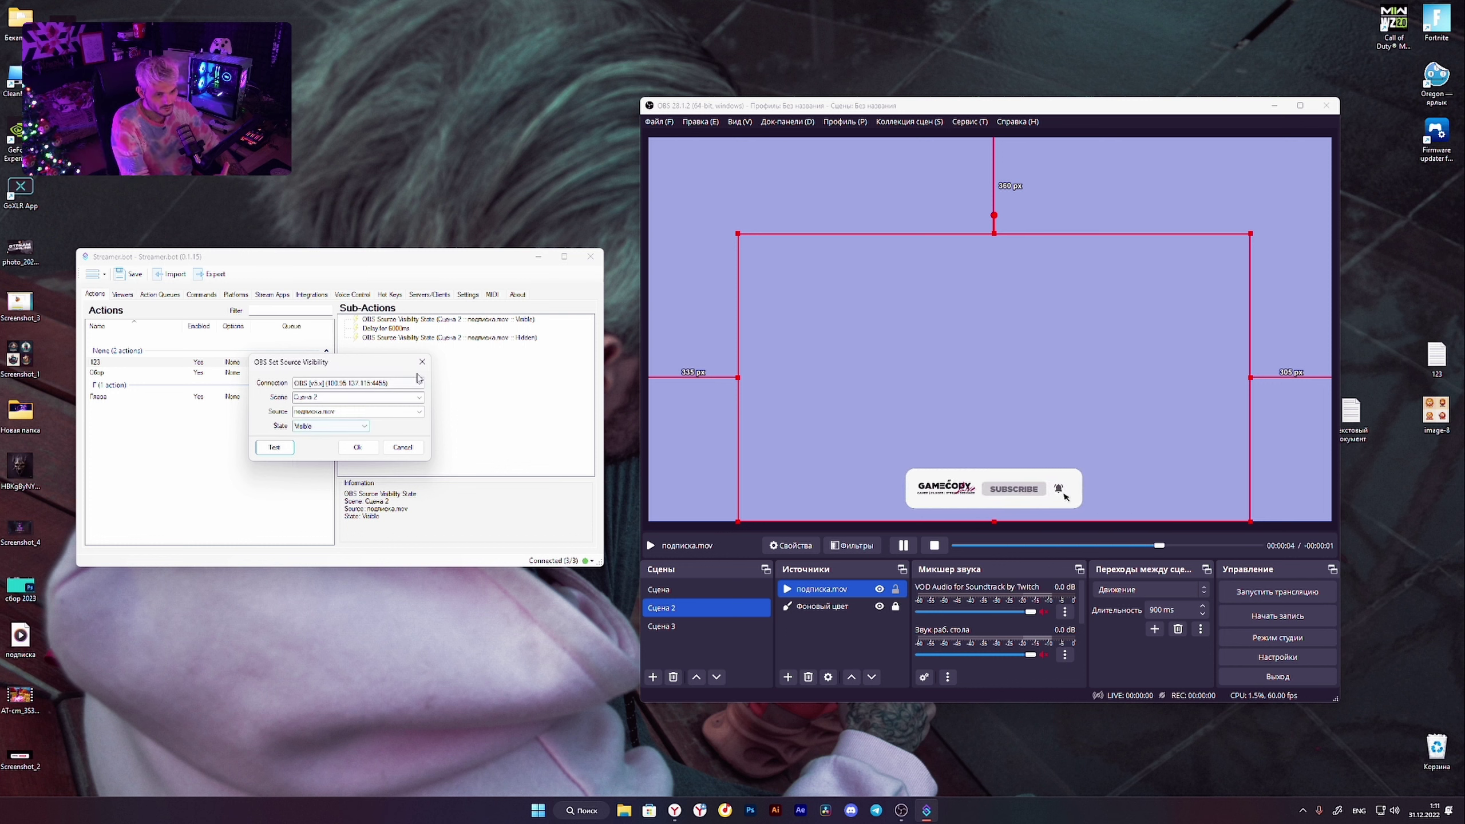
click(357, 448)
Test the Hidden sub-action for подписка.mov, and toggle the source on and off in OBS, leaving it hidden.
click(410, 338)
double_click(410, 338)
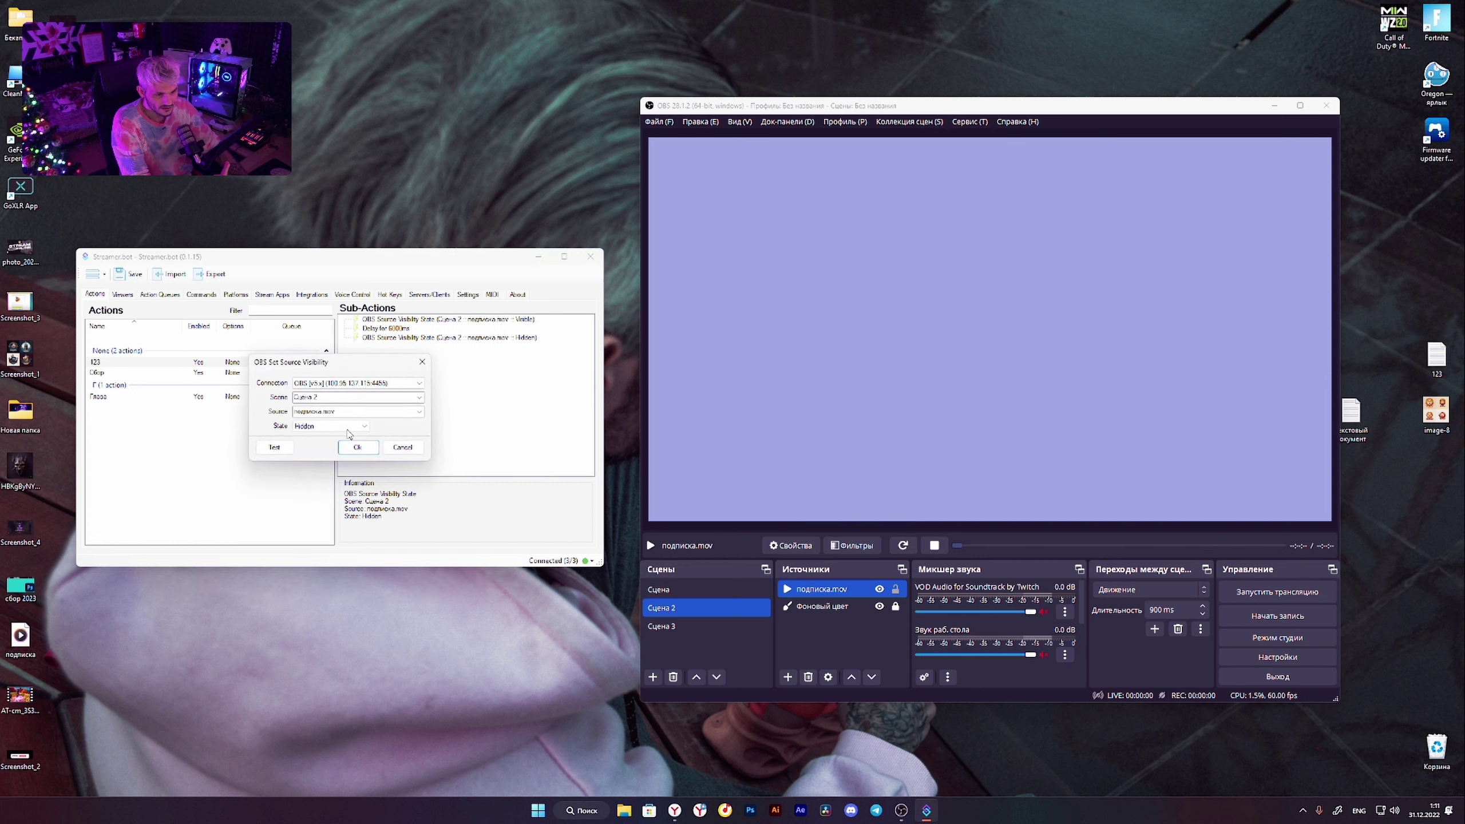
click(307, 427)
click(314, 439)
click(274, 448)
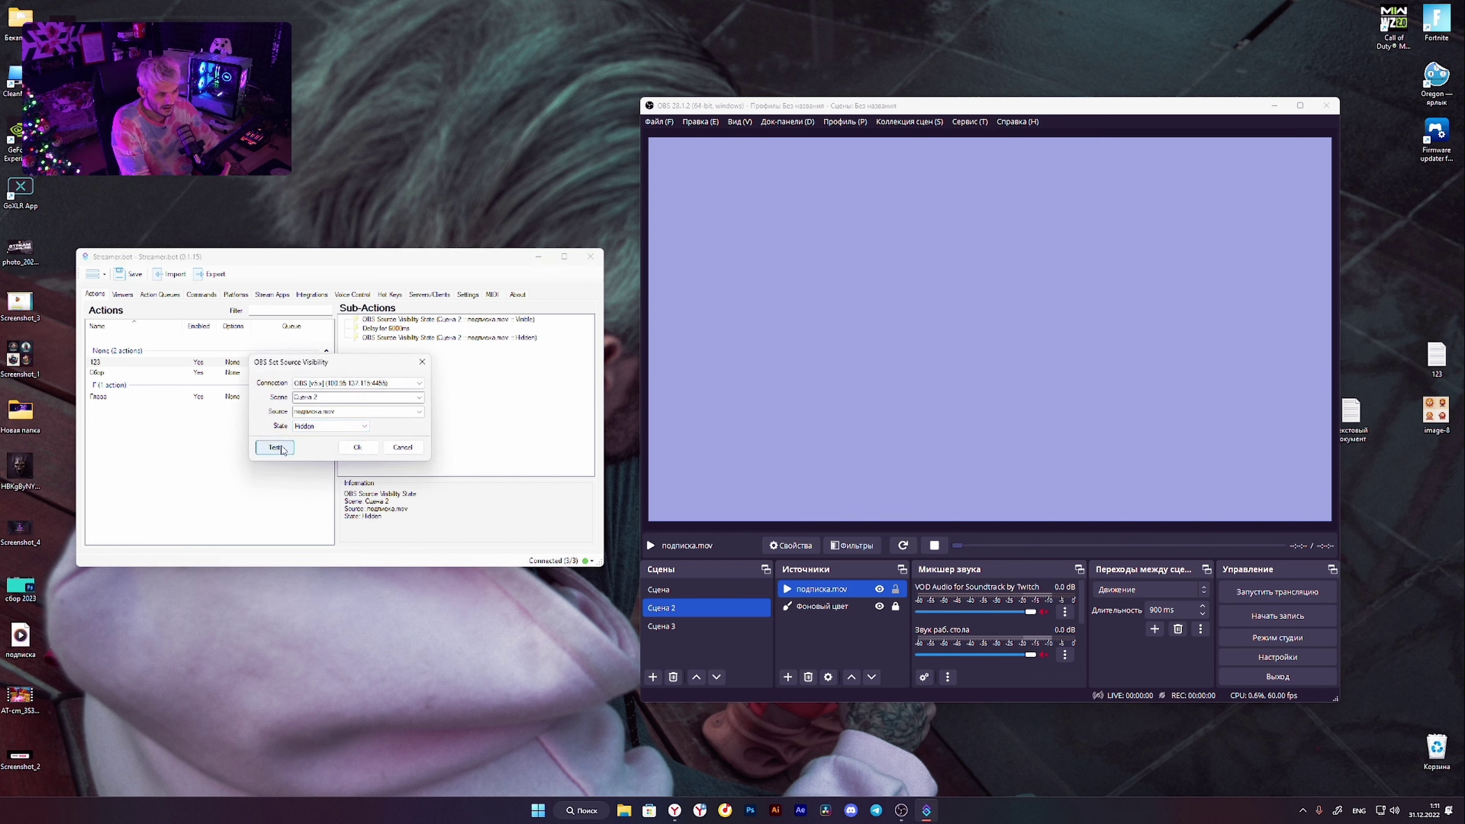
click(355, 449)
click(879, 589)
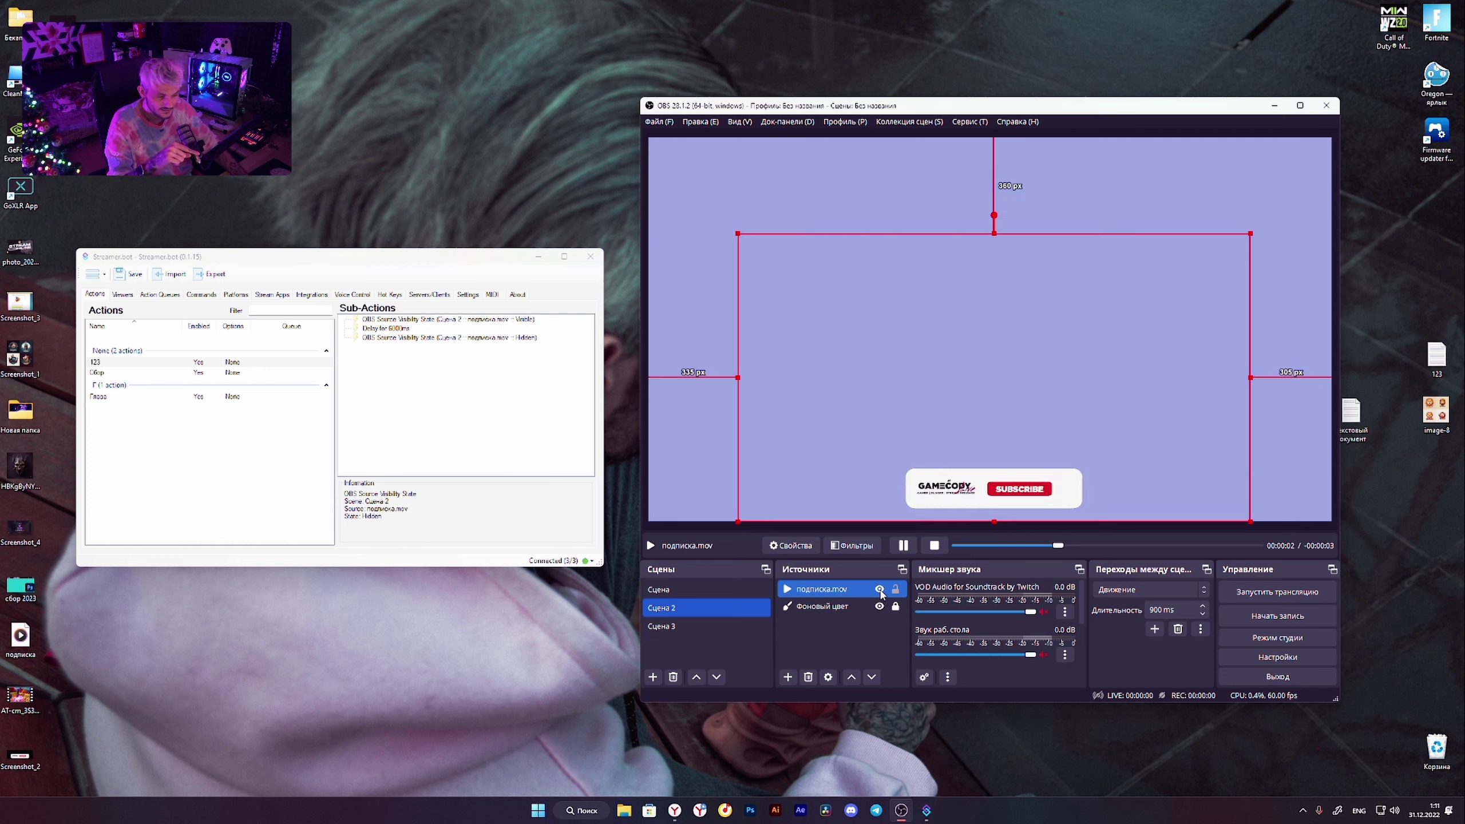
click(879, 589)
Create a new enabled, repeating timed action with an interval of 10 seconds.
click(467, 295)
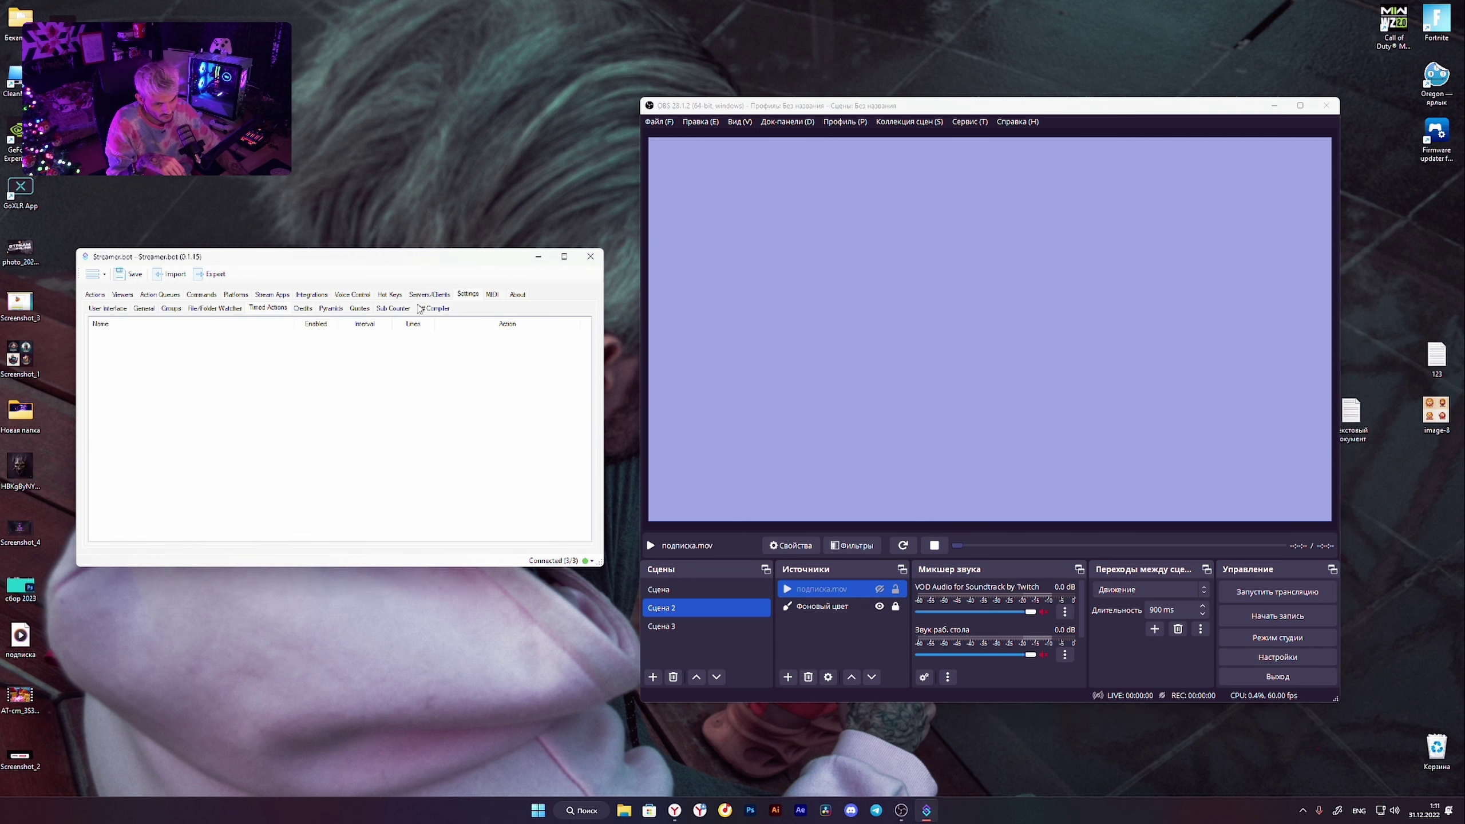
right_click(223, 359)
click(247, 372)
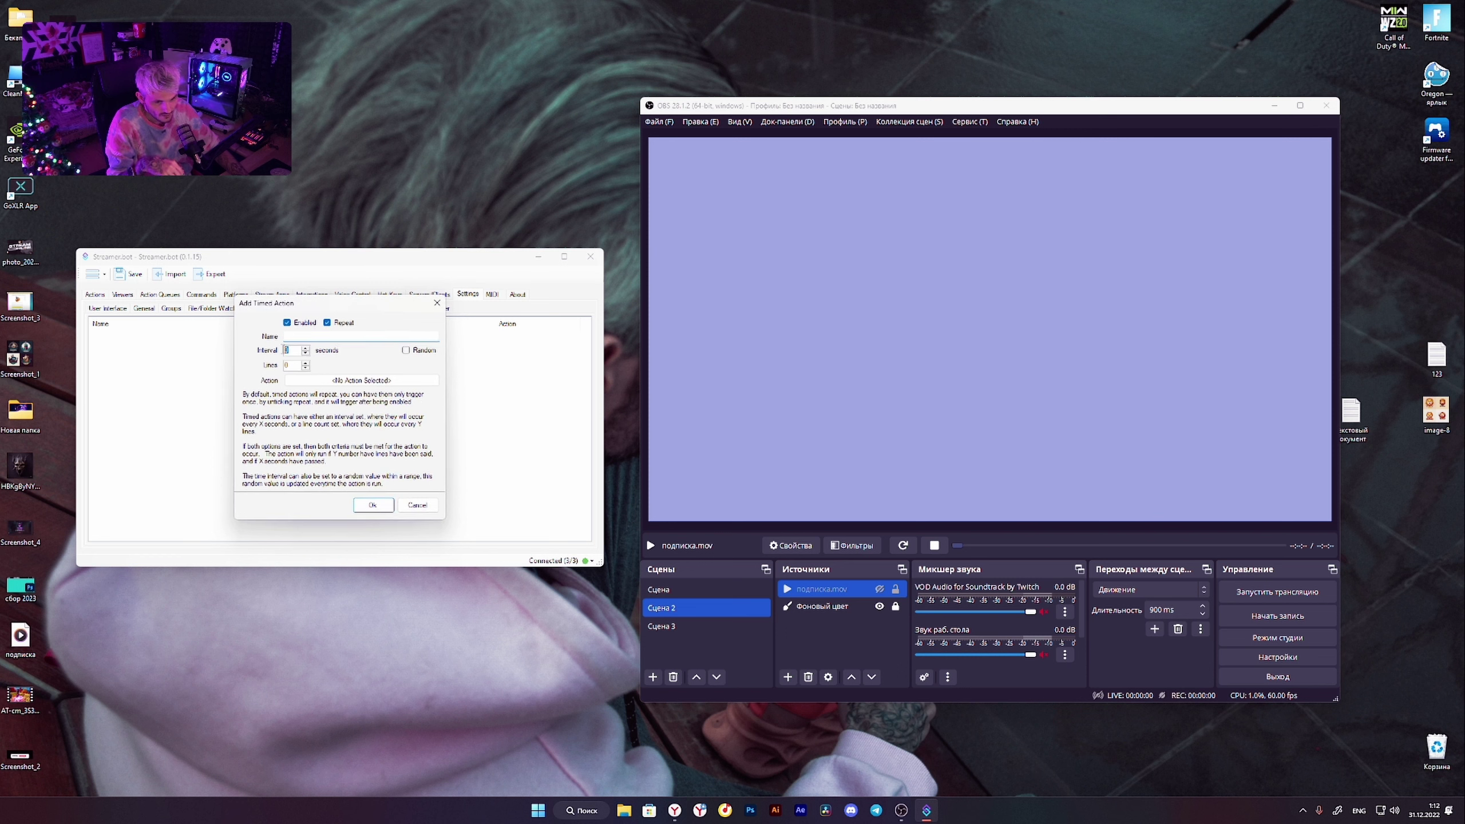
click(299, 350)
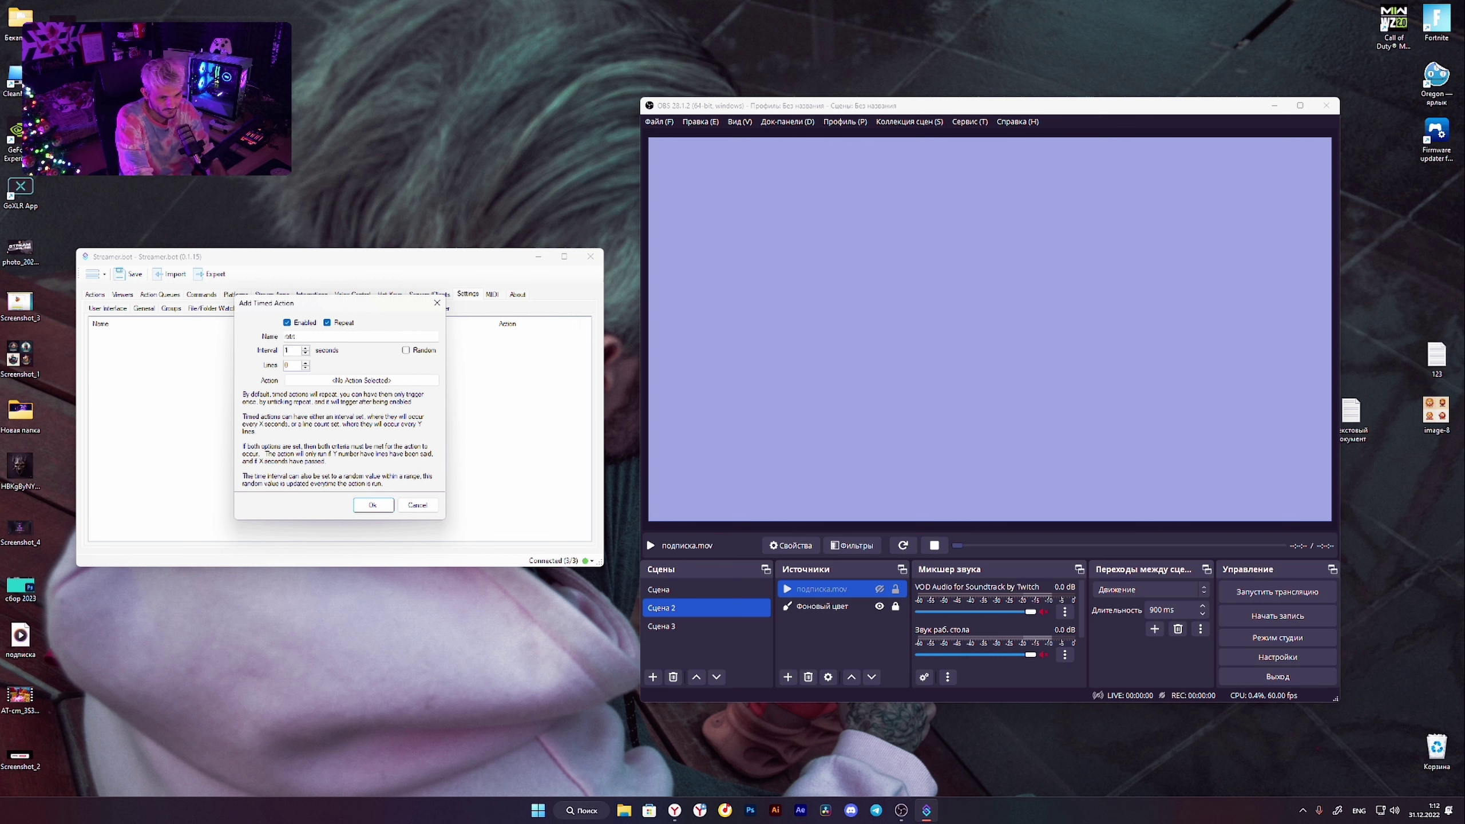
click(372, 505)
Assign action 123 to the new timed action and save it.
double_click(296, 338)
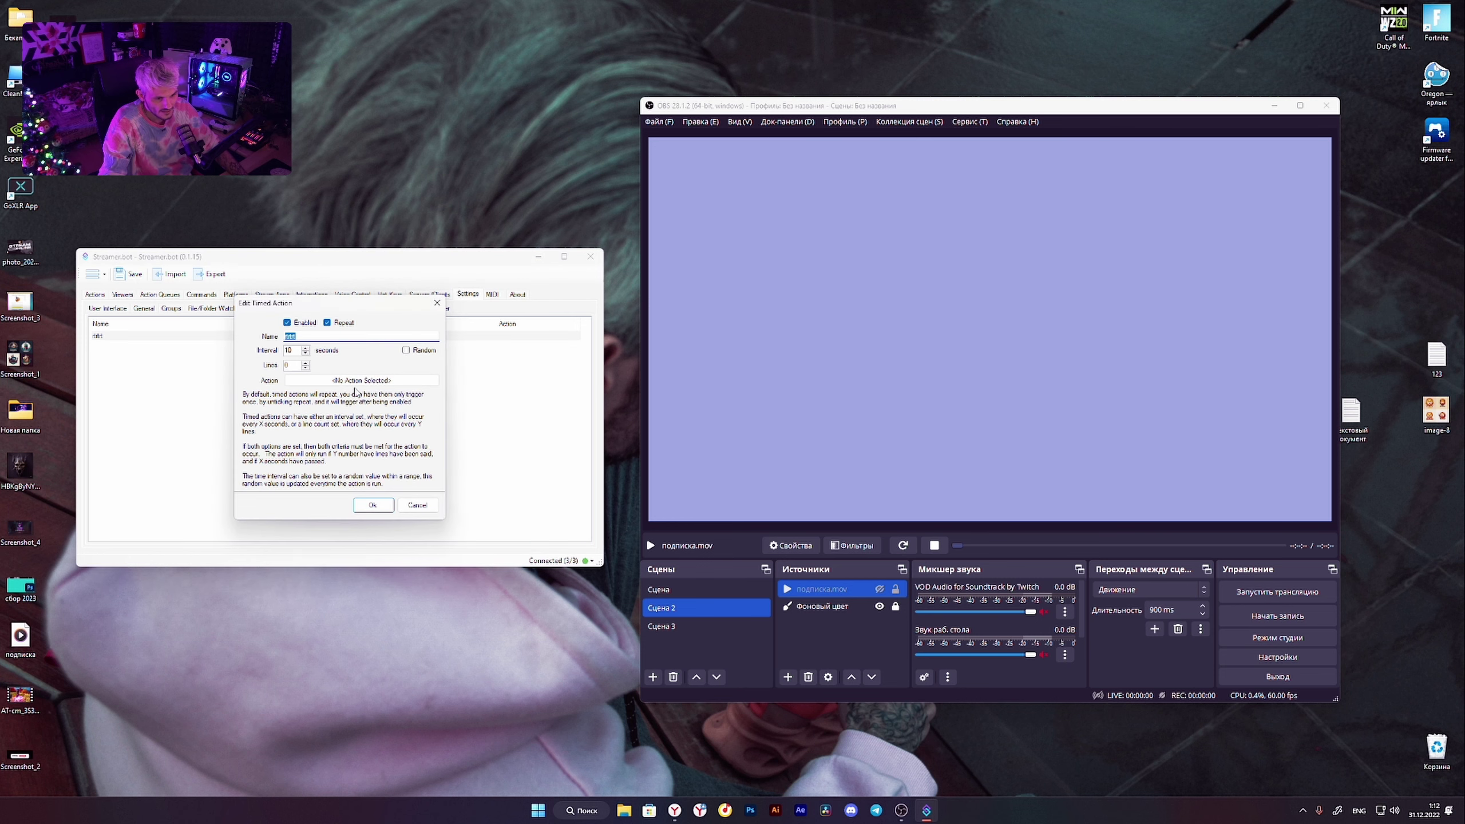
click(353, 386)
click(224, 335)
click(380, 526)
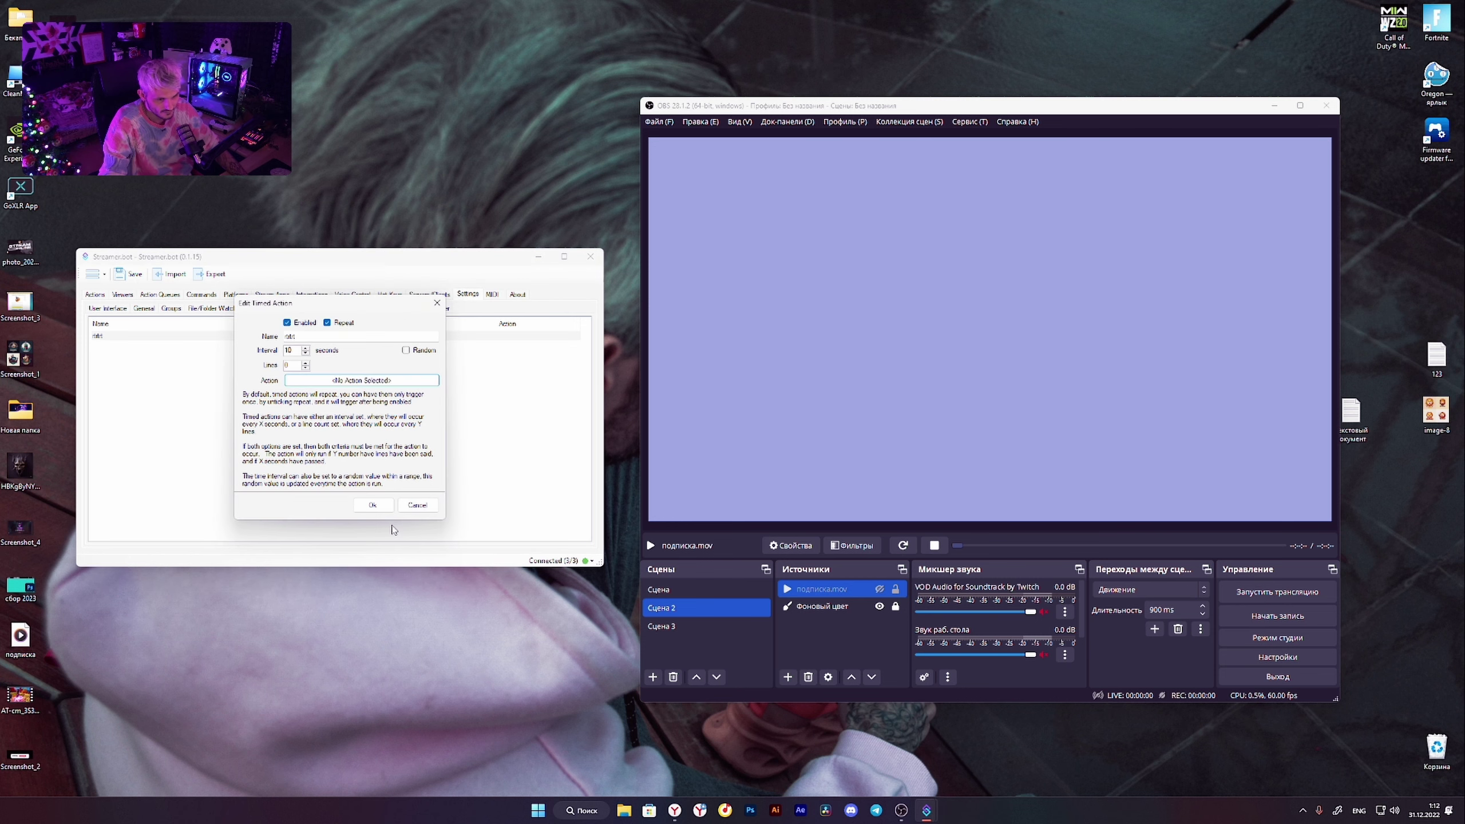
click(373, 505)
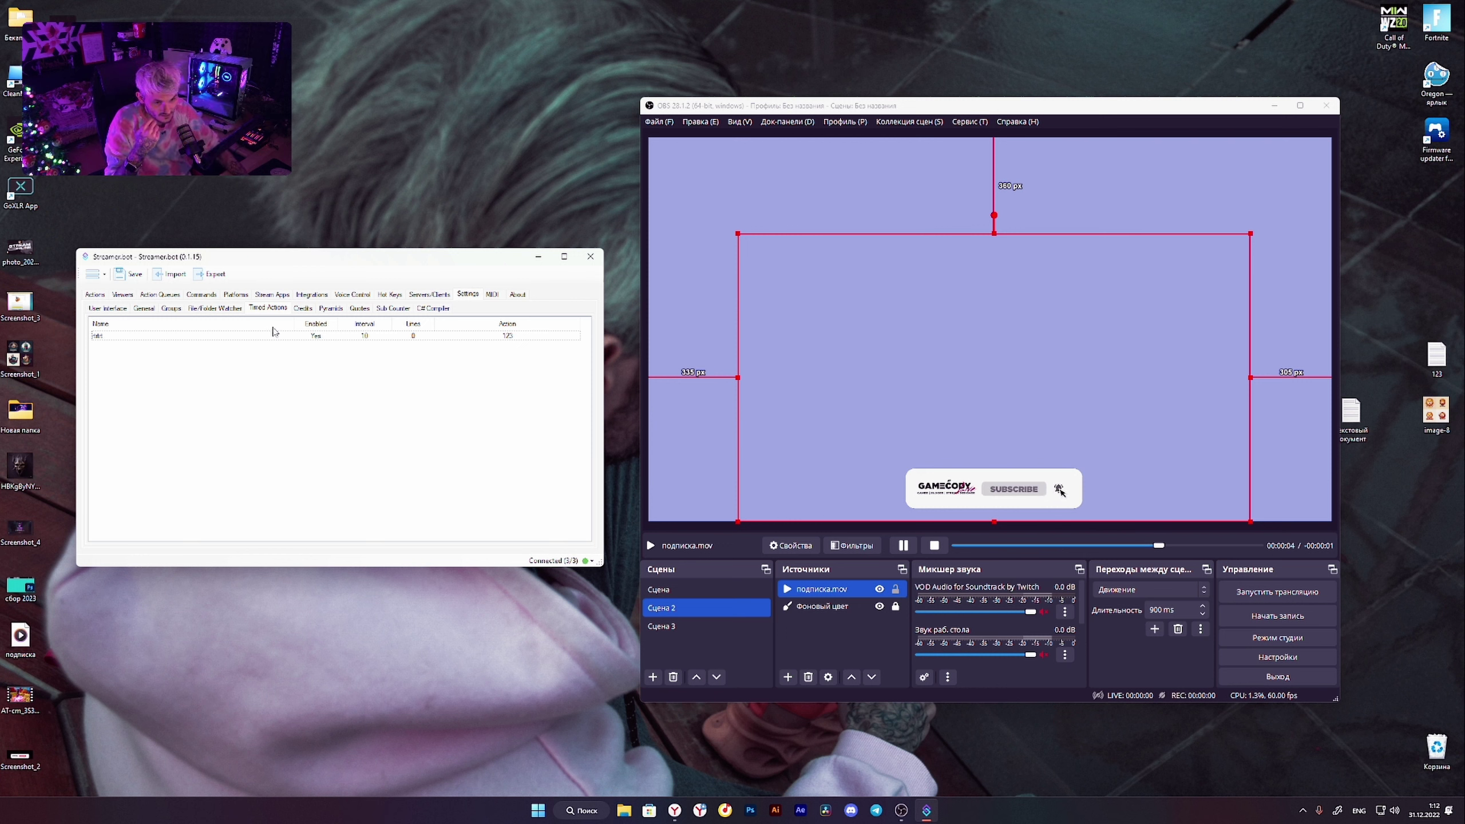
click(236, 336)
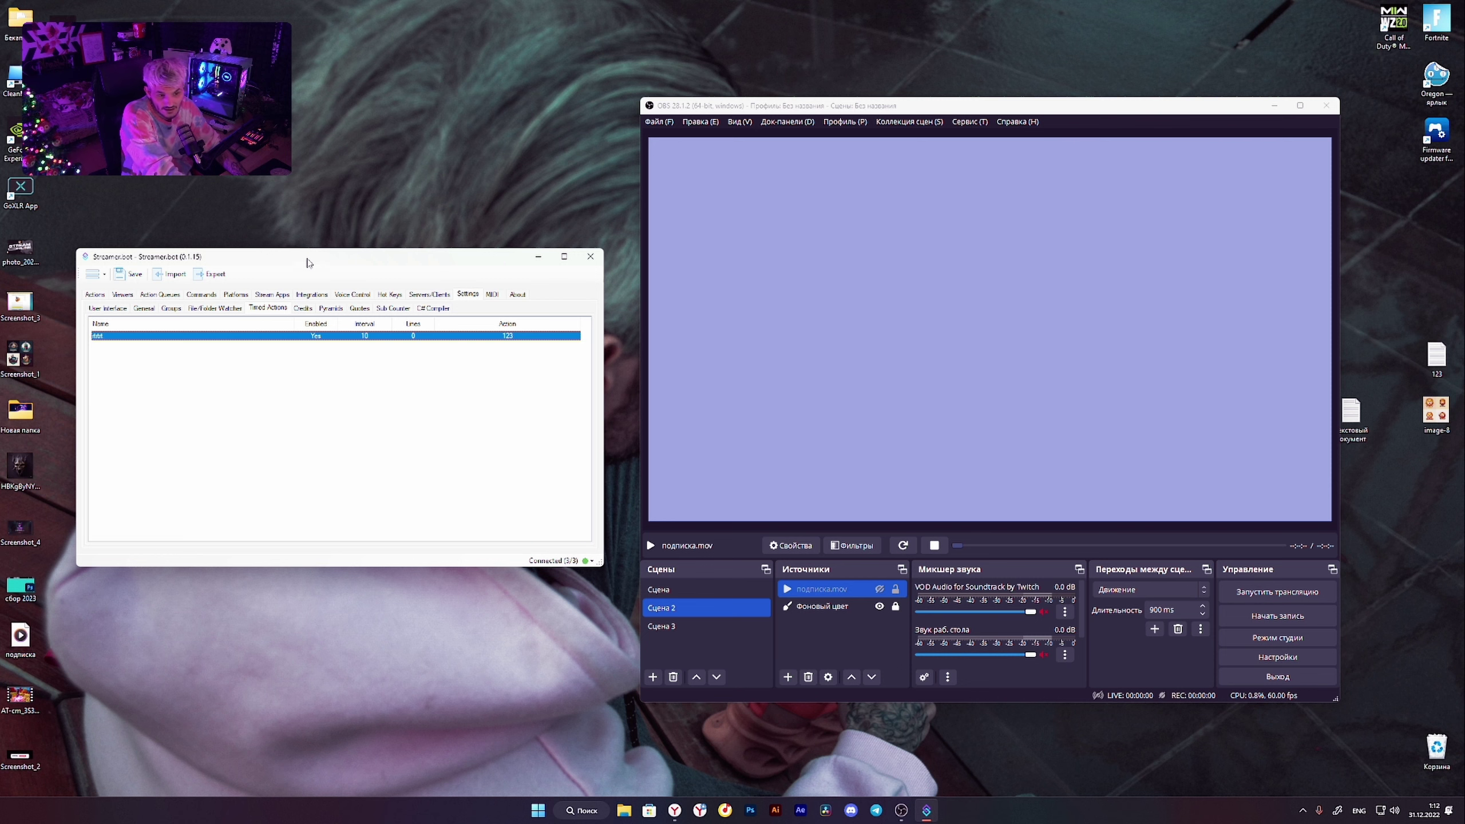
drag(307, 263, 315, 265)
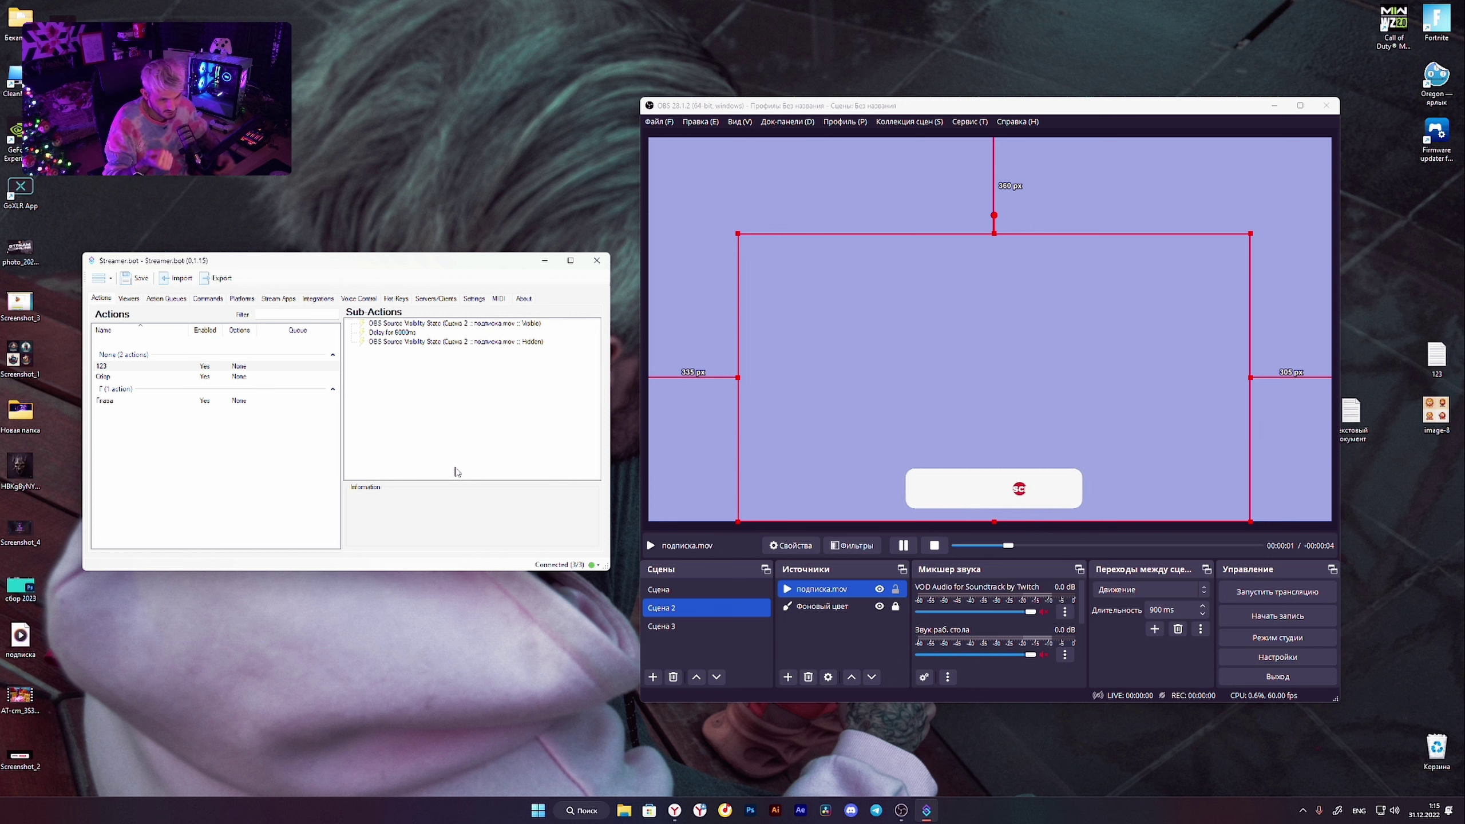
Review the Twitch channel point rewards and return to the list of actions.
click(237, 300)
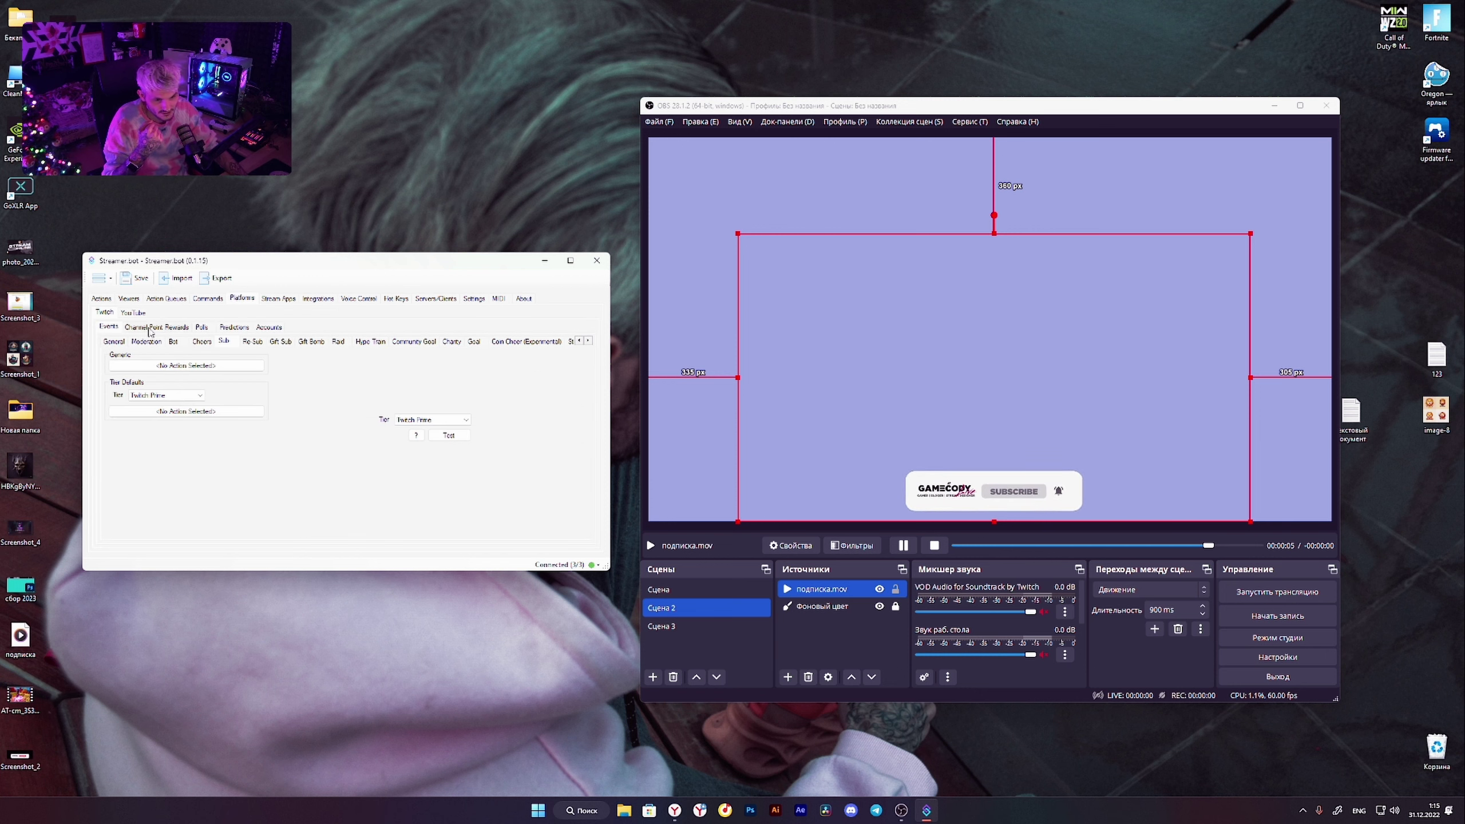
click(173, 328)
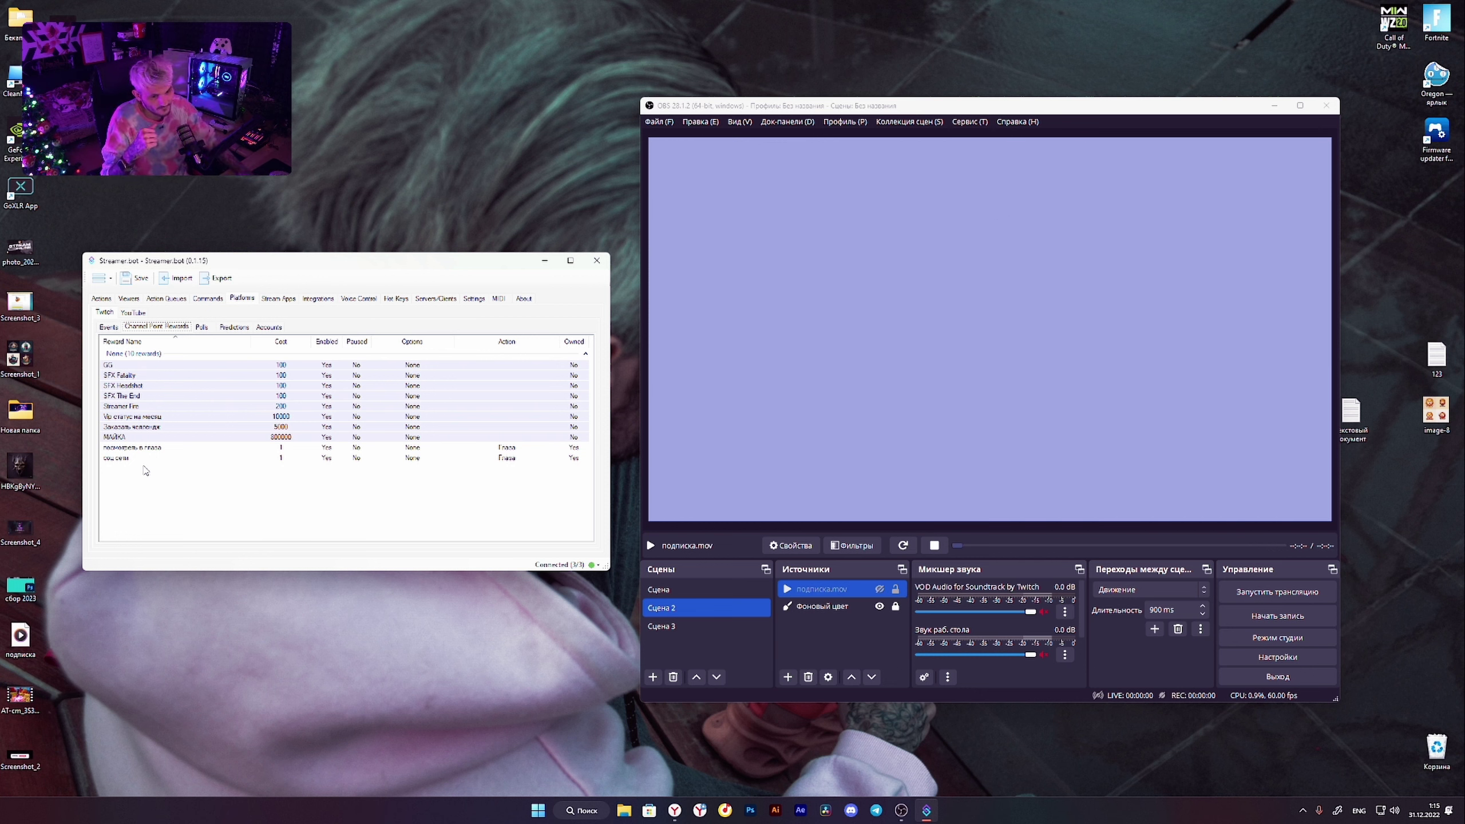
click(101, 298)
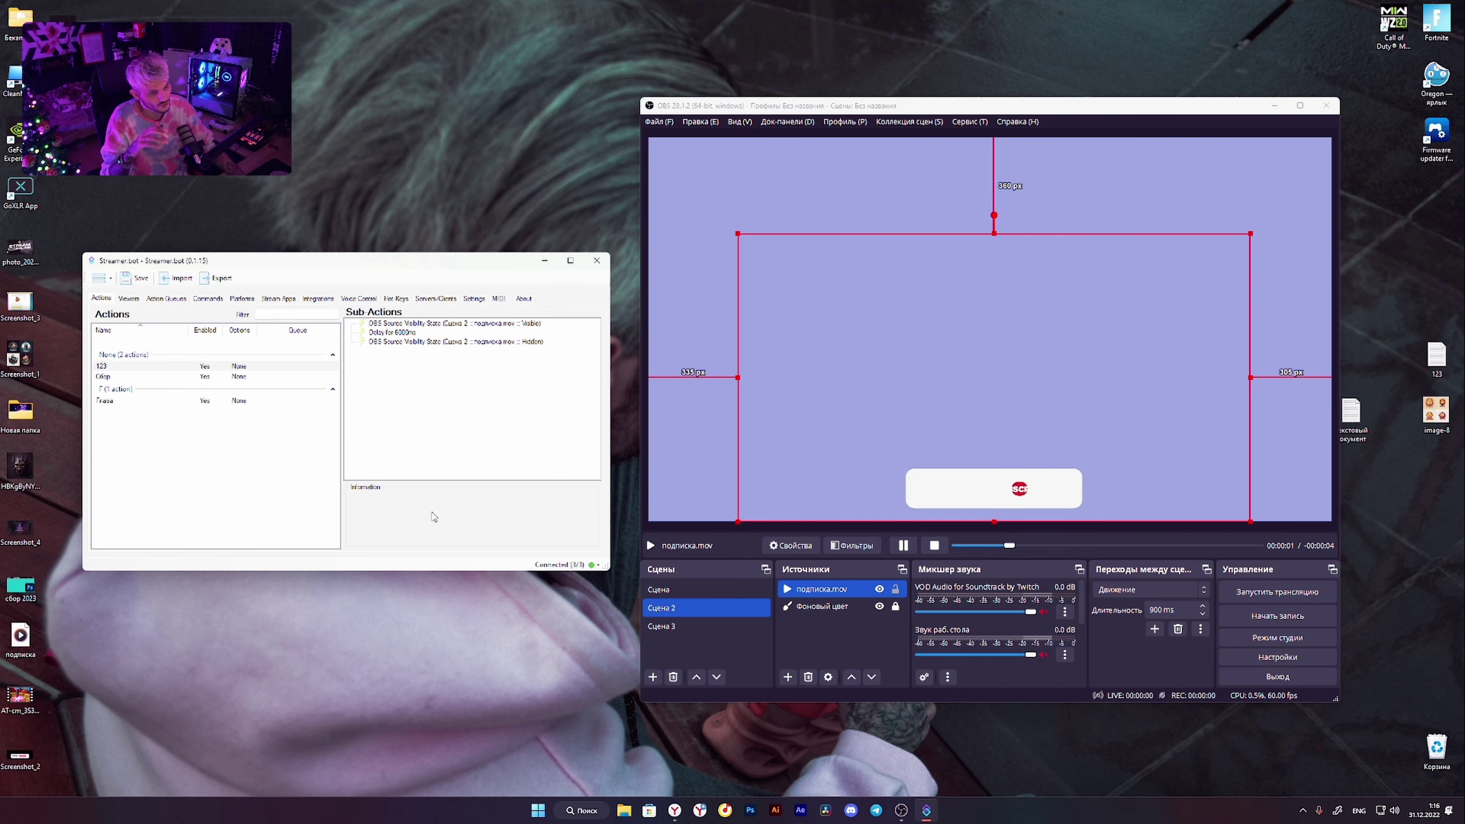